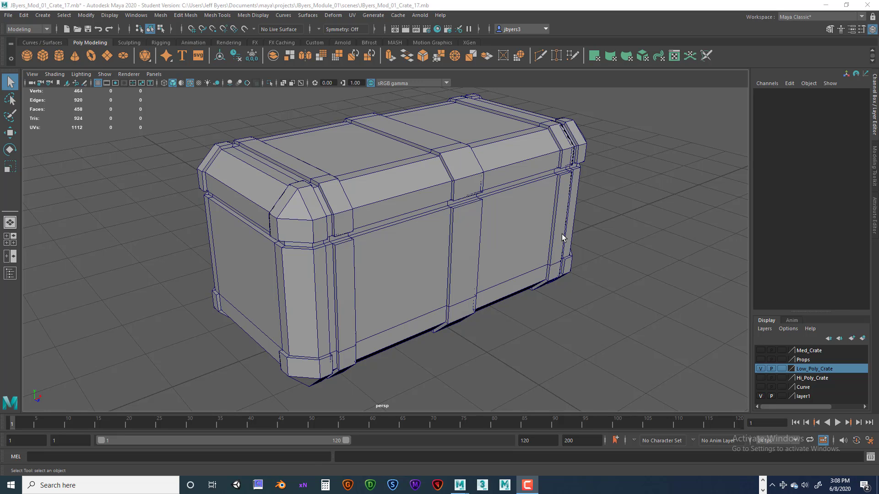
{"action": "left_click_drag", "start_coordinate": [512, 257], "coordinate": [530, 235], "text": "alt"}
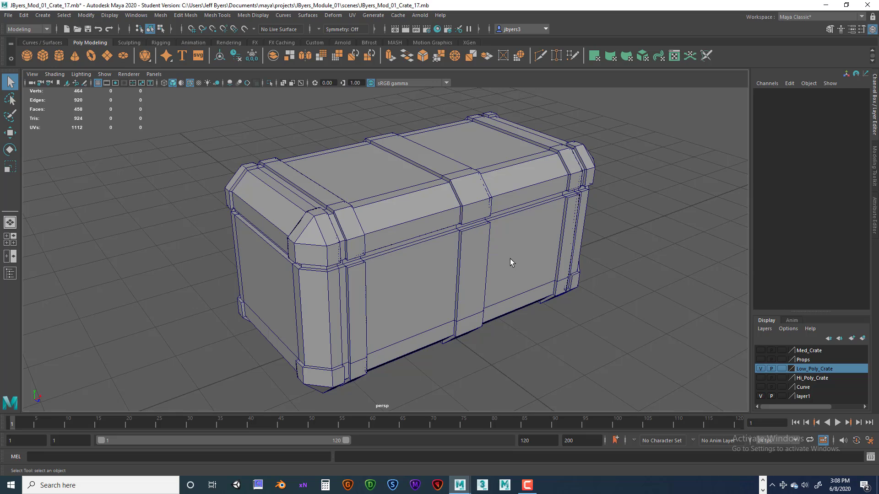
{"action": "left_click_drag", "start_coordinate": [528, 253], "coordinate": [427, 203], "text": "alt"}
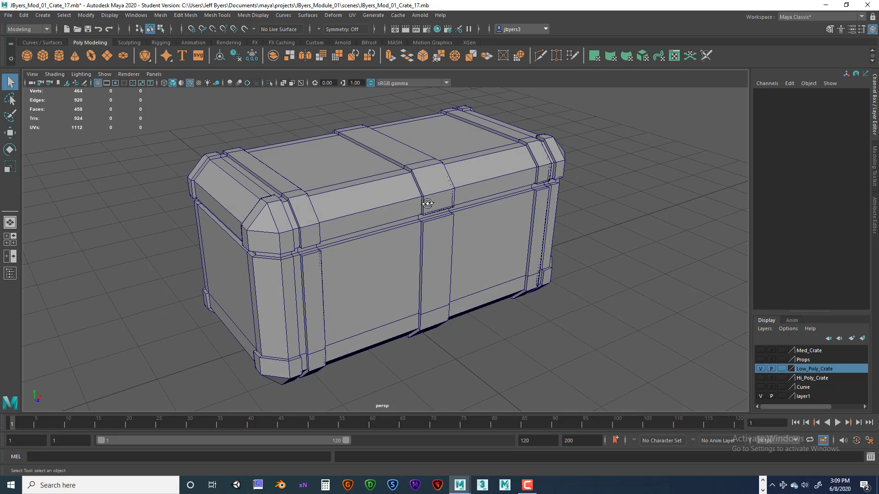
{"action": "left_click_drag", "start_coordinate": [443, 217], "coordinate": [421, 213], "text": "alt"}
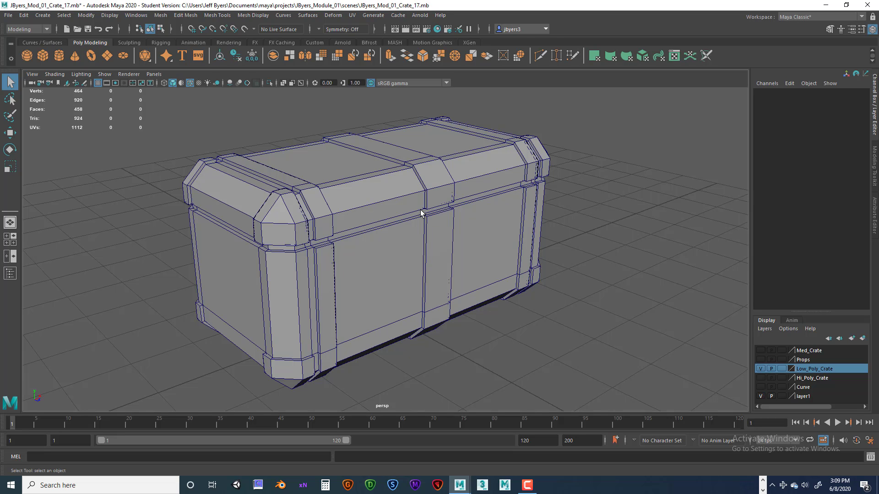
{"action": "left_click_drag", "start_coordinate": [463, 225], "coordinate": [456, 227], "text": "alt"}
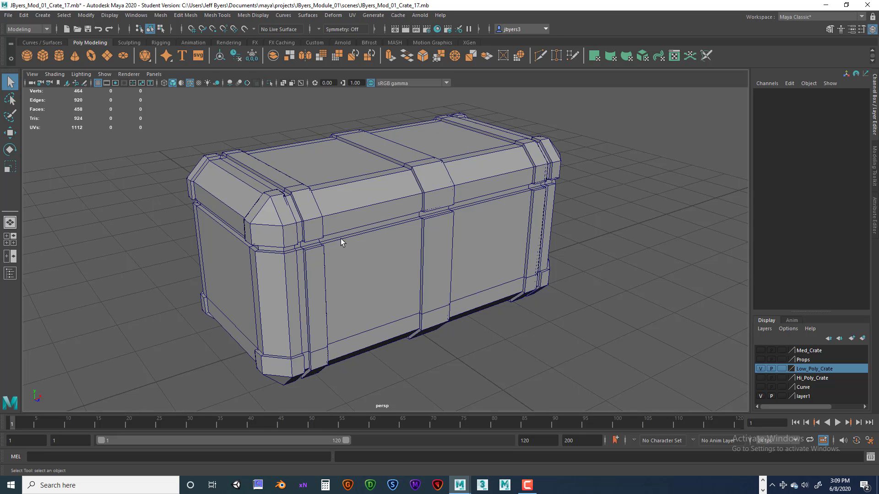
{"action": "left_click_drag", "start_coordinate": [439, 190], "coordinate": [394, 189], "text": "alt"}
- Try moving the vertices at one end of the low-poly crate along its length, and clear the selection
{"action": "right_click", "coordinate": [364, 186]}
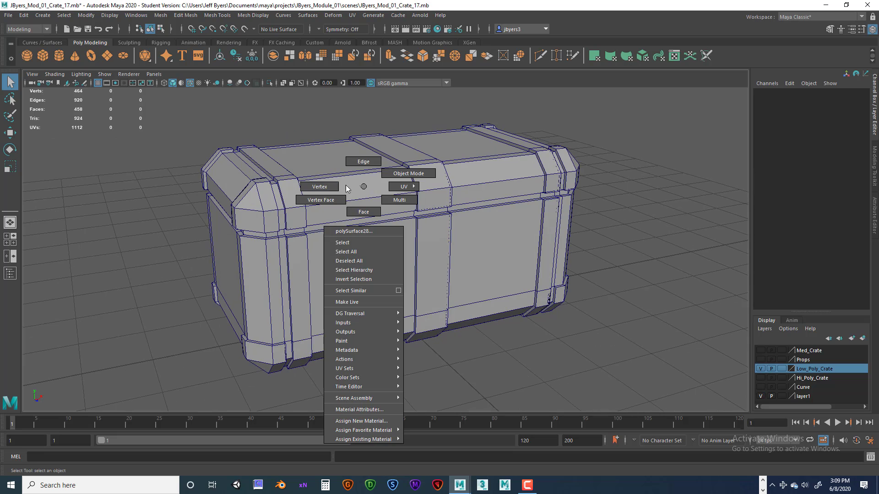
{"action": "right_click_drag", "start_coordinate": [354, 185], "coordinate": [320, 187]}
{"action": "left_click_drag", "start_coordinate": [384, 204], "coordinate": [328, 195], "text": "alt"}
{"action": "left_click_drag", "start_coordinate": [366, 237], "coordinate": [384, 221], "text": "alt"}
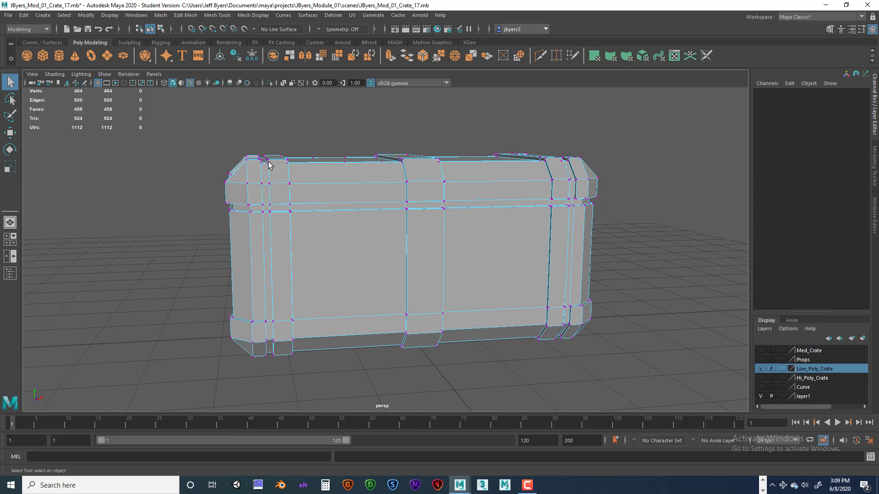
{"action": "left_click_drag", "start_coordinate": [194, 129], "coordinate": [349, 380]}
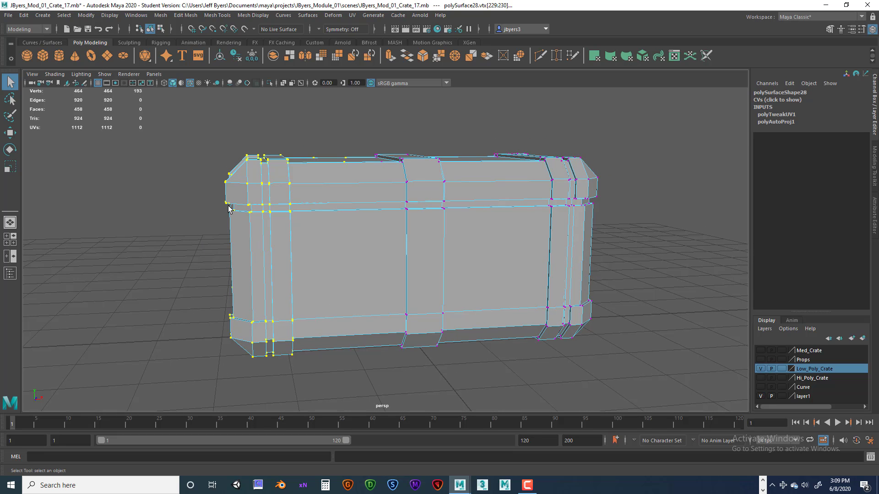
{"action": "key", "text": "w"}
{"action": "mouse_move", "coordinate": [337, 245]}
{"action": "left_mouse_down"}
{"action": "mouse_move", "coordinate": [404, 246]}
{"action": "mouse_move", "coordinate": [333, 245]}
{"action": "left_mouse_up"}
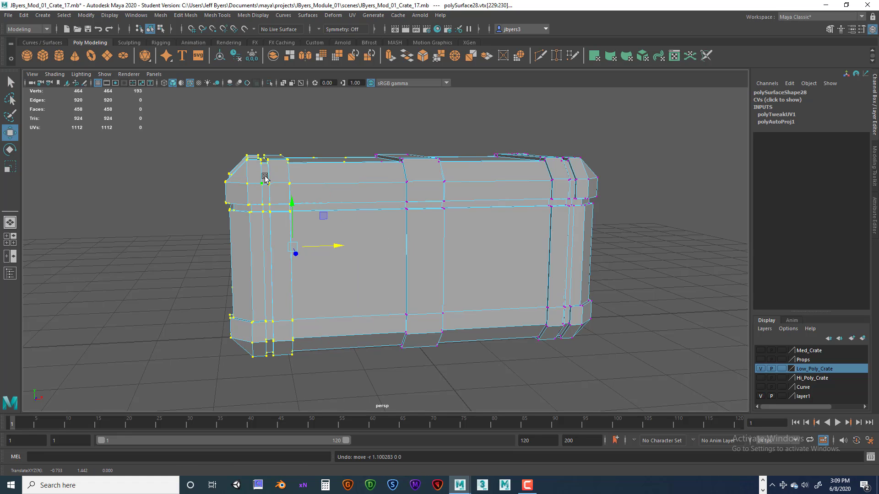
{"action": "left_click", "coordinate": [626, 204]}
- Return the low-poly crate to object mode and select the whole crate
{"action": "left_click_drag", "start_coordinate": [481, 220], "coordinate": [490, 229], "text": "alt"}
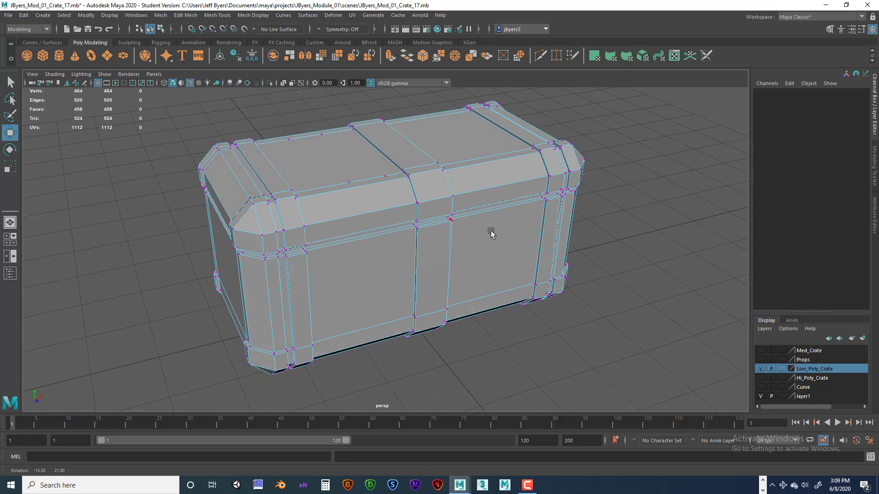
{"action": "left_click_drag", "start_coordinate": [513, 174], "coordinate": [485, 188], "text": "alt"}
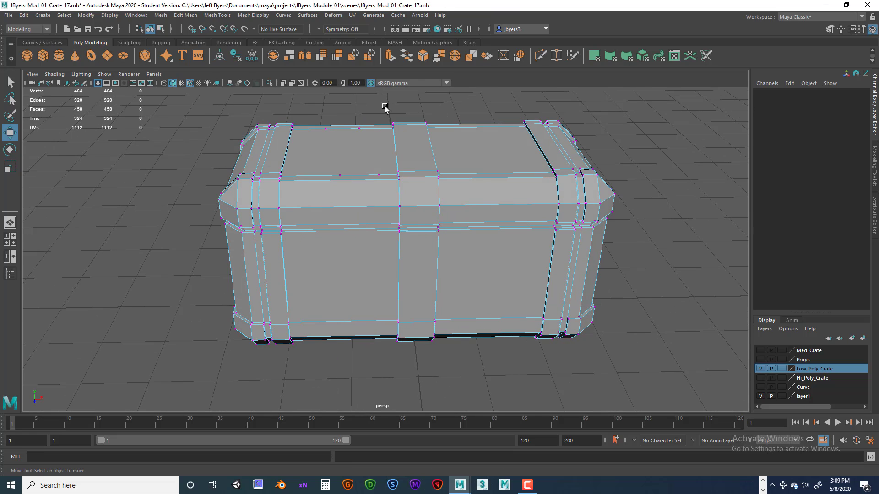
{"action": "left_click_drag", "start_coordinate": [471, 261], "coordinate": [440, 235], "text": "alt"}
{"action": "right_click", "coordinate": [391, 190]}
{"action": "left_click", "coordinate": [383, 246]}
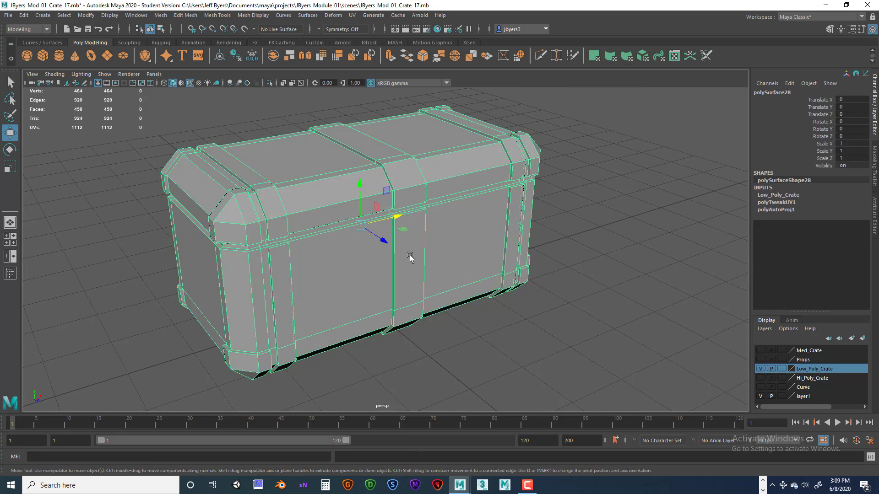
- Examine the low-poly crate's bands, chamfered corners and overall shape from several angles
{"action": "left_click_drag", "start_coordinate": [423, 268], "coordinate": [337, 235], "text": "alt"}
{"action": "left_click_drag", "start_coordinate": [303, 207], "coordinate": [288, 201], "text": "alt"}
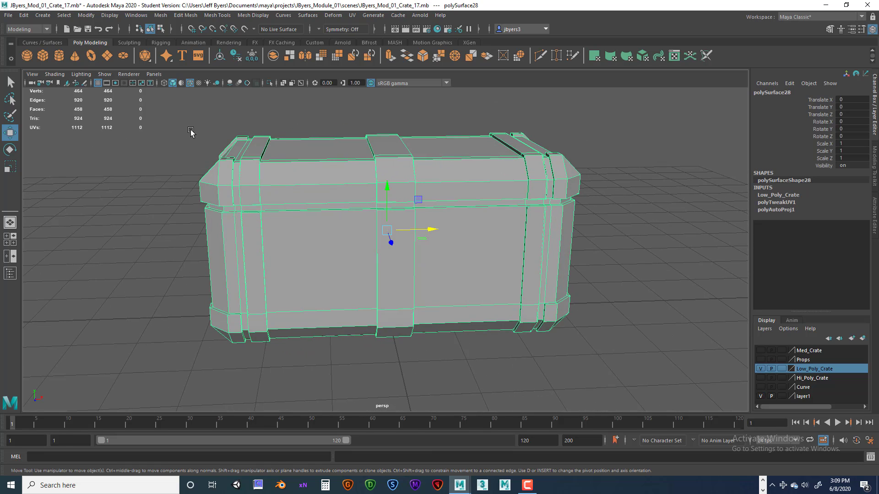
{"action": "left_click_drag", "start_coordinate": [517, 231], "coordinate": [541, 232], "text": "alt"}
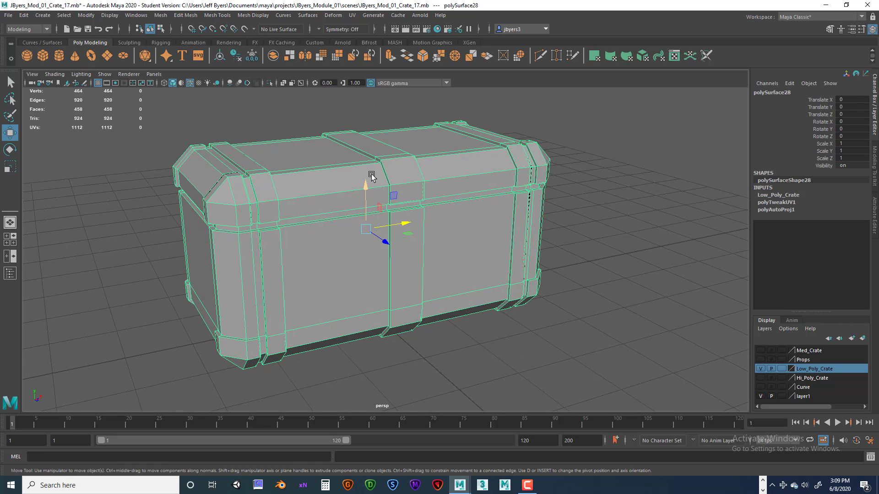
{"action": "left_click_drag", "start_coordinate": [420, 304], "coordinate": [466, 294], "text": "alt"}
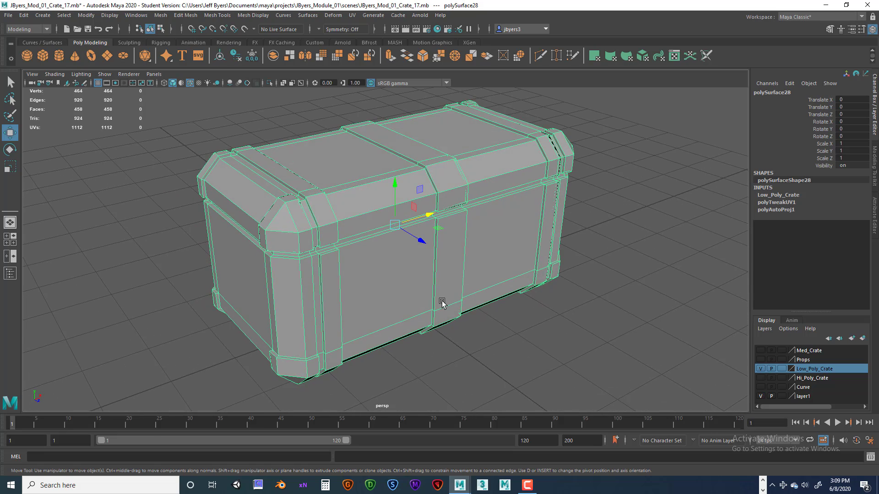
{"action": "mouse_move", "coordinate": [445, 308]}
{"action": "left_mouse_down", "text": "alt"}
{"action": "mouse_move", "coordinate": [457, 314]}
{"action": "mouse_move", "coordinate": [431, 280]}
{"action": "mouse_move", "coordinate": [431, 295]}
{"action": "mouse_move", "coordinate": [455, 314]}
{"action": "left_mouse_up", "text": "alt"}
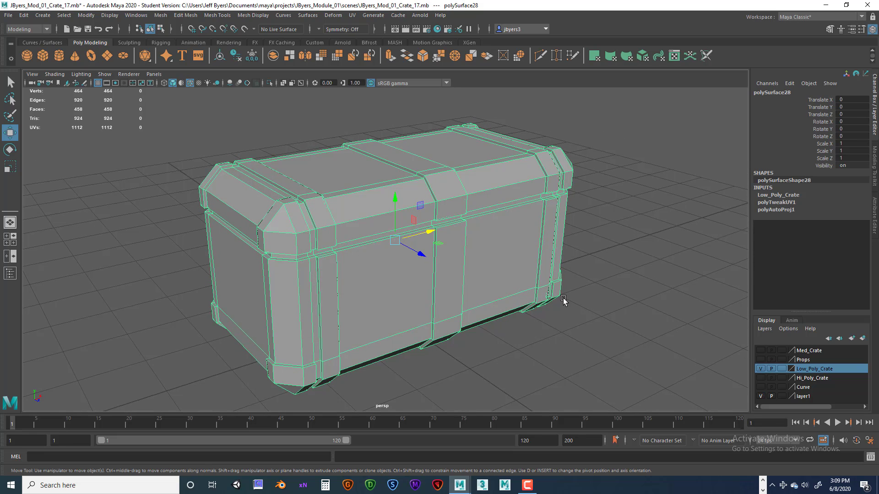
{"action": "left_click", "coordinate": [597, 267]}
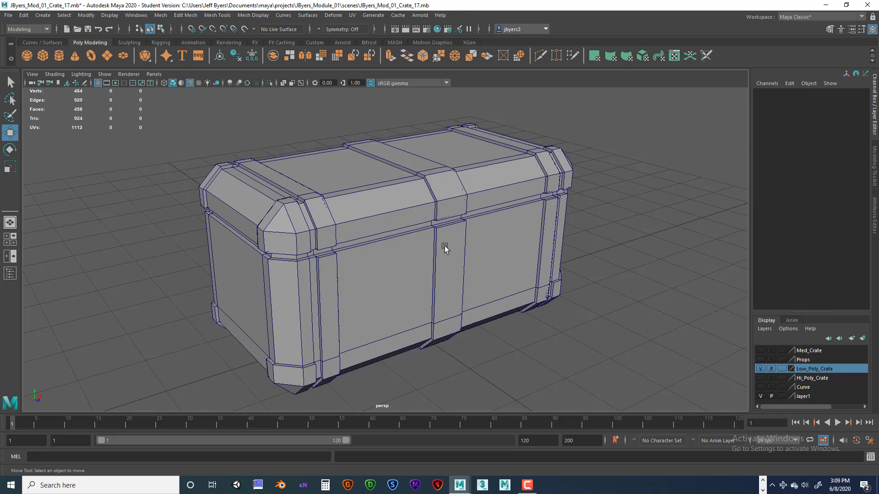
{"action": "left_click", "coordinate": [478, 279]}
{"action": "left_click_drag", "start_coordinate": [527, 280], "coordinate": [531, 305], "text": "alt"}
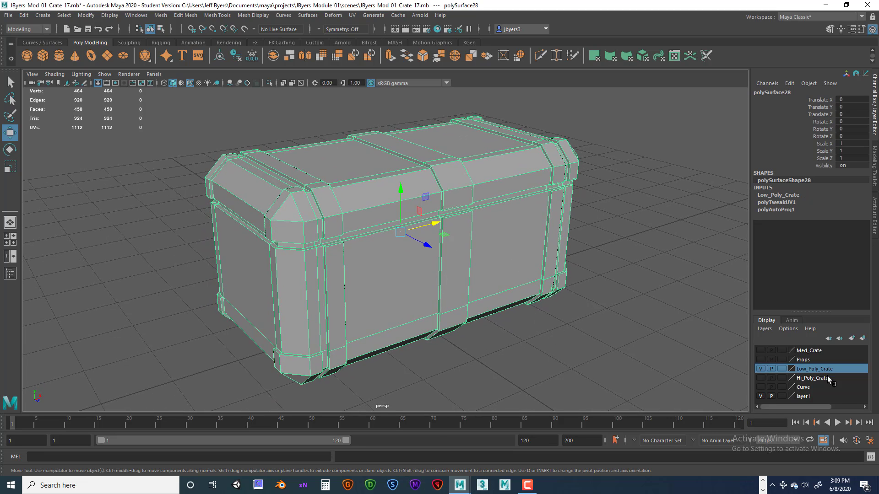
- Hide the Low_Poly_Crate layer and show the Hi_Poly_Crate layer to inspect its dense mesh
{"action": "left_click", "coordinate": [761, 369]}
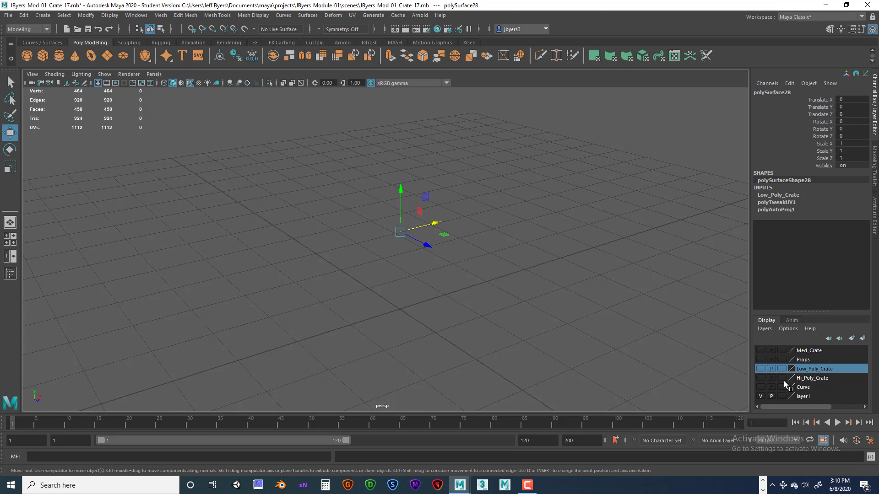
{"action": "left_click", "coordinate": [760, 378]}
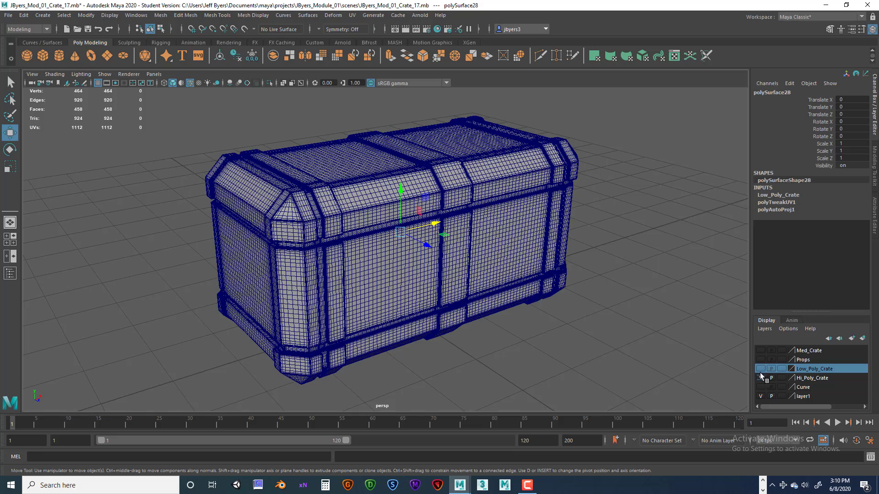
{"action": "left_click", "coordinate": [574, 304]}
{"action": "left_click_drag", "start_coordinate": [563, 305], "coordinate": [557, 302], "text": "alt"}
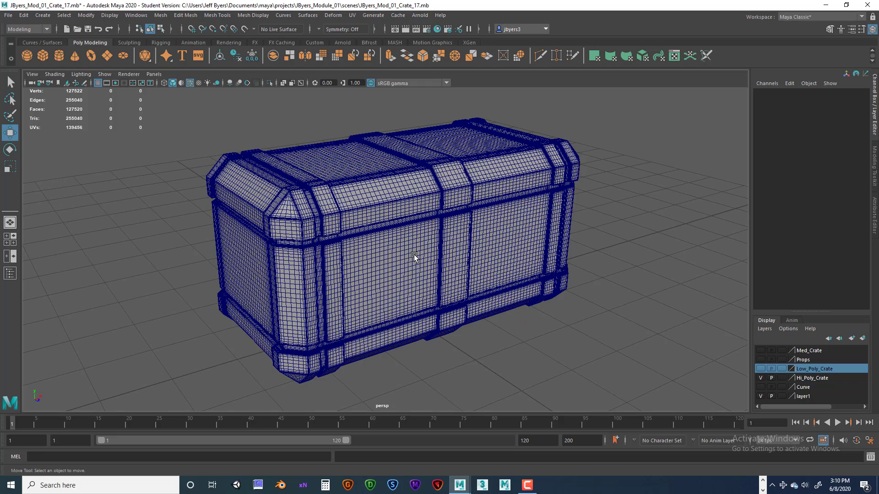
{"action": "left_click_drag", "start_coordinate": [500, 288], "coordinate": [502, 291], "text": "alt"}
{"action": "mouse_move", "coordinate": [552, 278]}
{"action": "left_mouse_down", "text": "alt"}
{"action": "mouse_move", "coordinate": [559, 261]}
{"action": "mouse_move", "coordinate": [545, 268]}
{"action": "mouse_move", "coordinate": [562, 270]}
{"action": "left_mouse_up", "text": "alt"}
- Hide the Hi_Poly_Crate layer and show the Med_Crate layer instead
{"action": "left_click", "coordinate": [761, 378]}
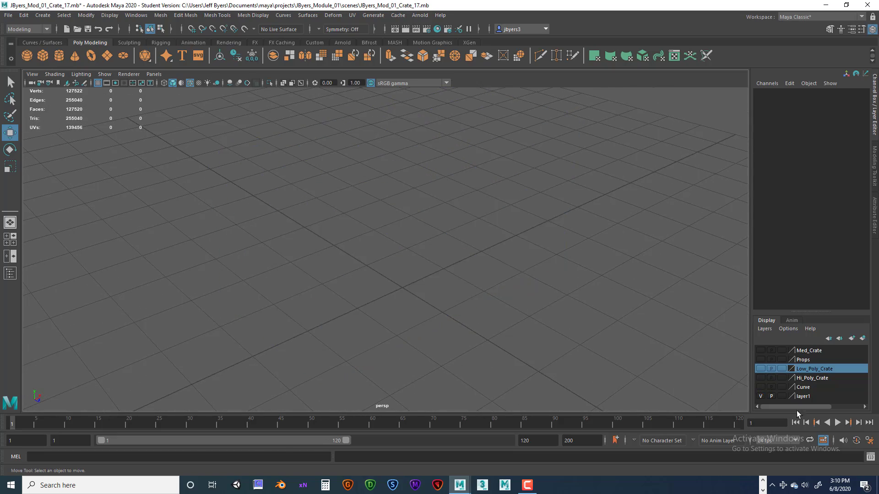
{"action": "left_click", "coordinate": [760, 350]}
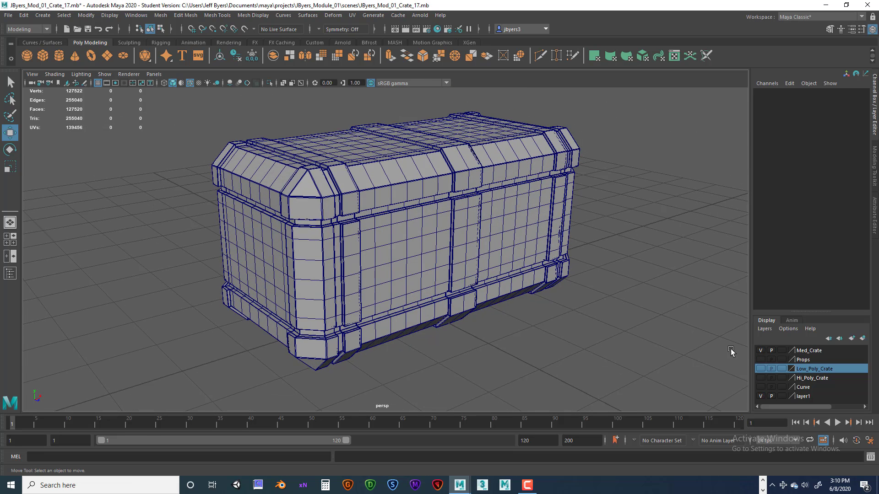
{"action": "left_click_drag", "start_coordinate": [504, 300], "coordinate": [506, 302], "text": "alt"}
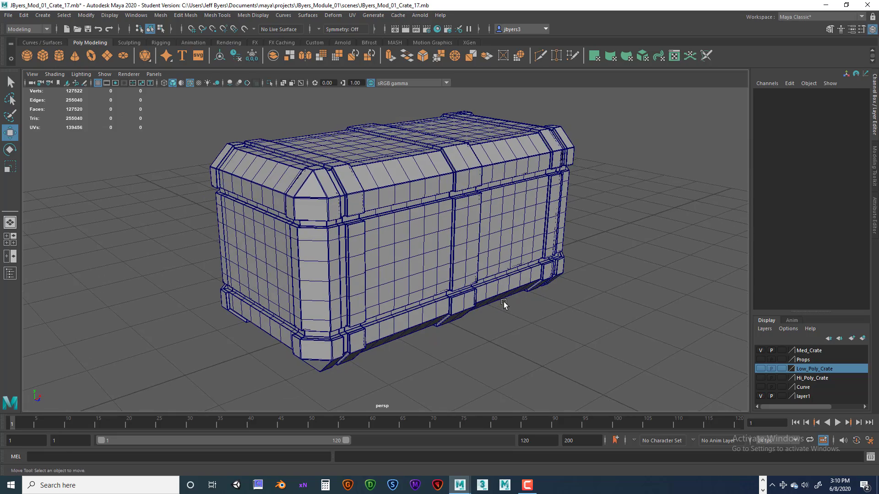
- Examine the medium-resolution crate's edge divisions on the lid, bands and sides, both close up and as a whole
{"action": "right_click_drag", "start_coordinate": [504, 301], "coordinate": [597, 292], "text": "alt"}
{"action": "middle_click_drag", "start_coordinate": [327, 215], "coordinate": [387, 289], "text": "alt"}
{"action": "right_click_drag", "start_coordinate": [387, 288], "coordinate": [516, 308], "text": "alt"}
{"action": "mouse_move", "coordinate": [515, 309]}
{"action": "left_mouse_down", "text": "alt"}
{"action": "mouse_move", "coordinate": [505, 308]}
{"action": "mouse_move", "coordinate": [516, 297]}
{"action": "left_mouse_up", "text": "alt"}
{"action": "scroll", "coordinate": [539, 300], "scroll_direction": "down", "scroll_amount": 2}
{"action": "scroll", "coordinate": [515, 297], "scroll_direction": "down", "scroll_amount": 4}
{"action": "scroll", "coordinate": [534, 299], "scroll_direction": "down", "scroll_amount": 3}
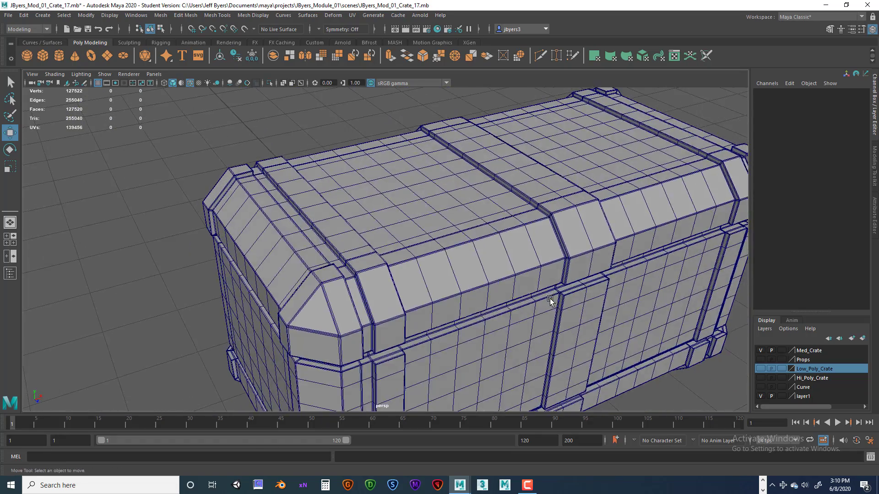
{"action": "scroll", "coordinate": [677, 288], "scroll_direction": "up", "scroll_amount": 4}
{"action": "scroll", "coordinate": [602, 269], "scroll_direction": "up", "scroll_amount": 3}
{"action": "right_click_drag", "start_coordinate": [578, 265], "coordinate": [457, 279], "text": "alt"}
{"action": "left_click_drag", "start_coordinate": [542, 288], "coordinate": [525, 278], "text": "alt"}
{"action": "right_click_drag", "start_coordinate": [524, 278], "coordinate": [486, 273], "text": "alt"}
{"action": "left_click_drag", "start_coordinate": [488, 263], "coordinate": [495, 263], "text": "alt"}
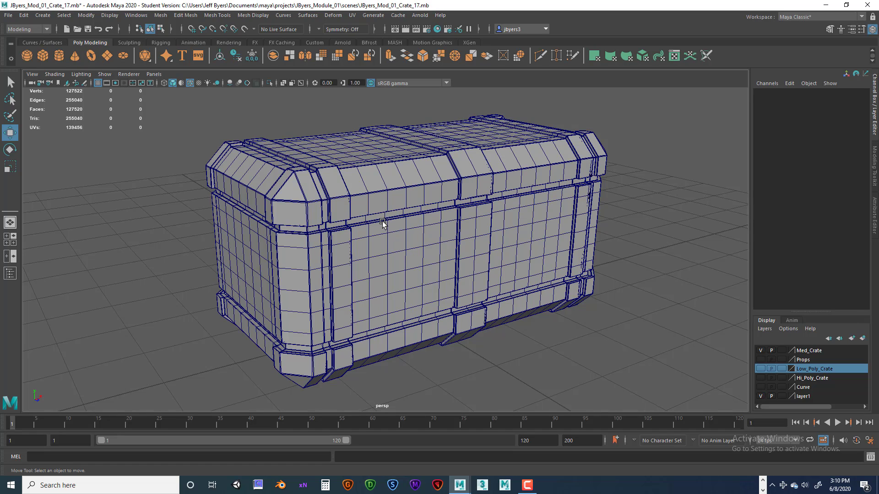
{"action": "mouse_move", "coordinate": [467, 215]}
{"action": "left_mouse_down", "text": "alt"}
{"action": "mouse_move", "coordinate": [438, 216]}
{"action": "mouse_move", "coordinate": [461, 220]}
{"action": "left_mouse_up", "text": "alt"}
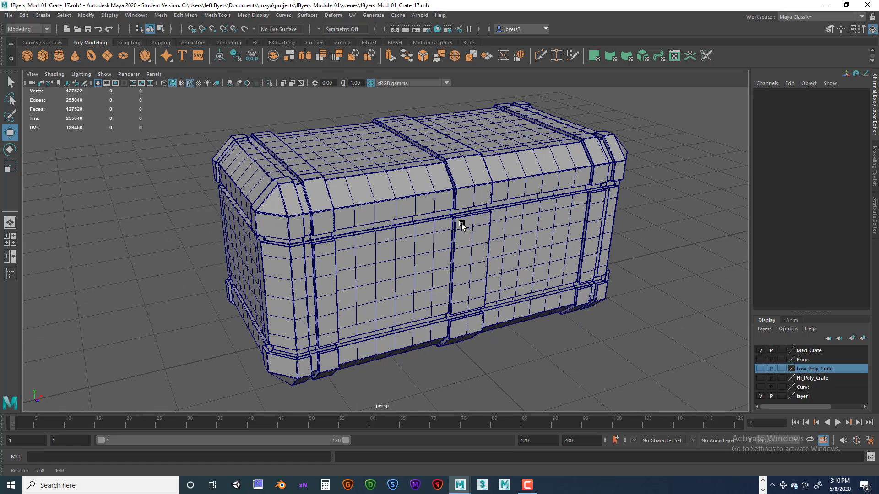
{"action": "right_click_drag", "start_coordinate": [461, 219], "coordinate": [457, 232], "text": "alt"}
{"action": "middle_click_drag", "start_coordinate": [456, 232], "coordinate": [454, 241], "text": "alt"}
{"action": "left_click_drag", "start_coordinate": [479, 224], "coordinate": [466, 228], "text": "alt"}
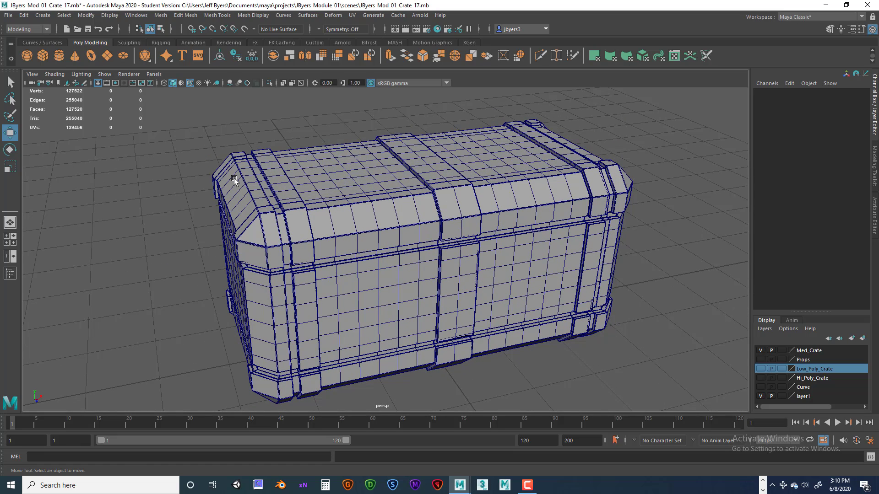
{"action": "left_click_drag", "start_coordinate": [520, 308], "coordinate": [484, 296], "text": "alt"}
{"action": "left_click_drag", "start_coordinate": [457, 213], "coordinate": [595, 196], "text": "alt"}
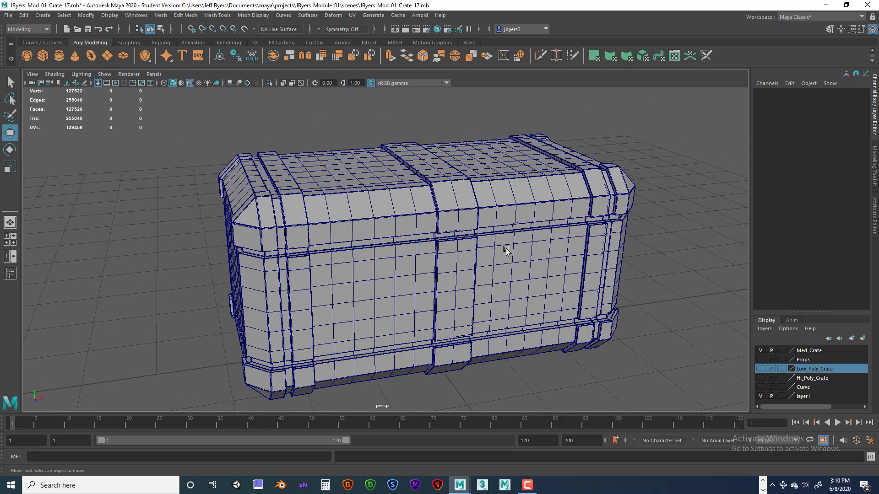
{"action": "left_click_drag", "start_coordinate": [504, 249], "coordinate": [491, 246], "text": "alt"}
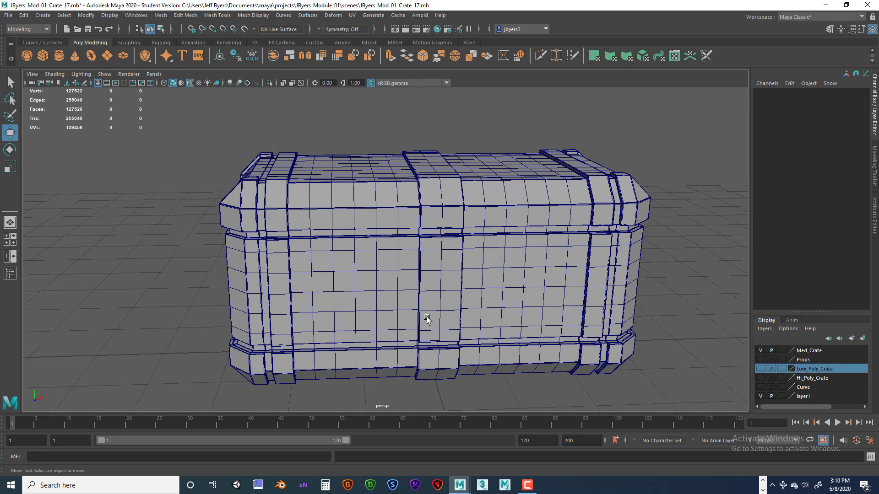
- Show the crate in the front view, framed large, and select the medium-resolution crate as an object
{"action": "key", "text": "space"}
{"action": "key", "text": "space"}
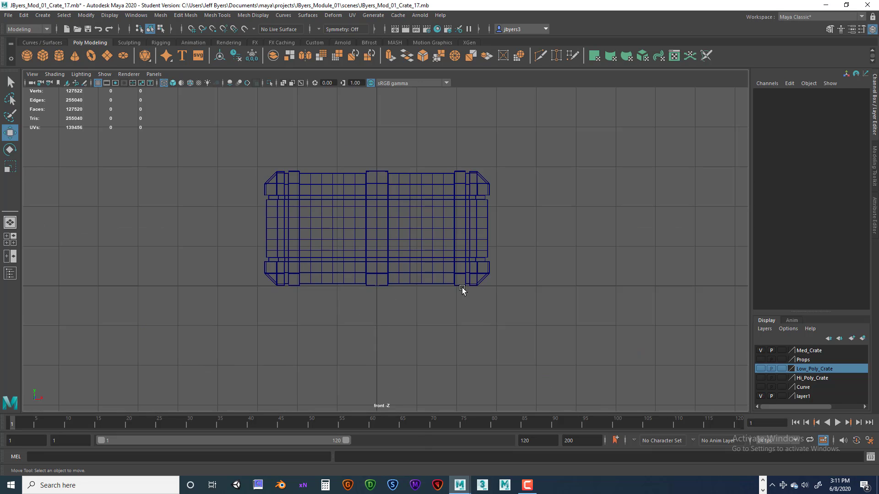
{"action": "middle_click_drag", "start_coordinate": [410, 284], "coordinate": [438, 282], "text": "alt"}
{"action": "scroll", "coordinate": [446, 328], "scroll_direction": "up", "scroll_amount": 1}
{"action": "middle_click_drag", "start_coordinate": [379, 288], "coordinate": [375, 292], "text": "alt"}
{"action": "right_click_drag", "start_coordinate": [403, 313], "coordinate": [400, 310], "text": "alt"}
{"action": "middle_click_drag", "start_coordinate": [395, 303], "coordinate": [394, 306], "text": "alt"}
{"action": "right_click_drag", "start_coordinate": [237, 136], "coordinate": [322, 142]}
{"action": "left_click", "coordinate": [320, 137]}
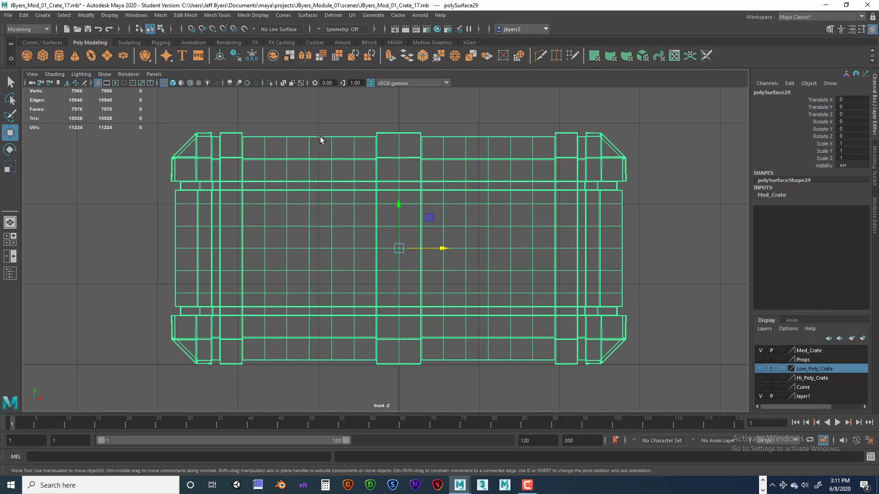
- In the front view, select only the faces of the crate's left vertical band, removing the adjacent face columns from the selection
{"action": "right_click", "coordinate": [321, 139]}
{"action": "right_click_drag", "start_coordinate": [320, 139], "coordinate": [321, 163]}
{"action": "scroll", "coordinate": [248, 162], "scroll_direction": "up", "scroll_amount": 2}
{"action": "middle_click_drag", "start_coordinate": [248, 162], "coordinate": [347, 166], "text": "alt"}
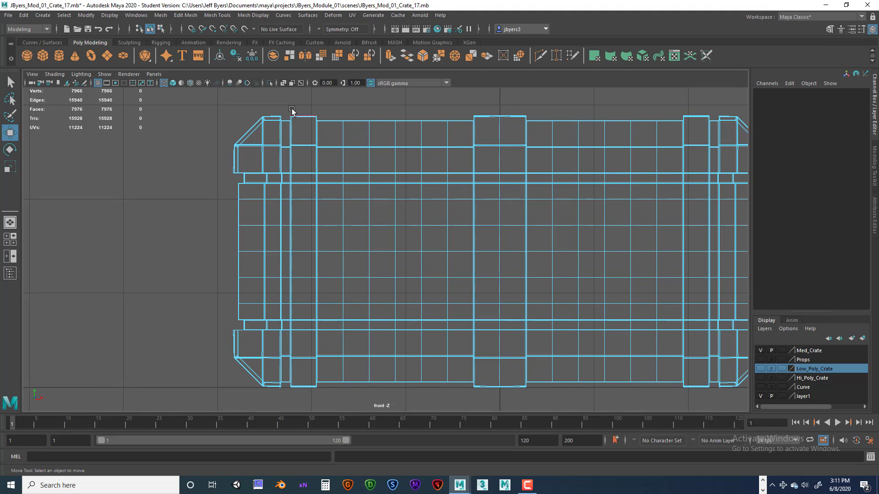
{"action": "left_click_drag", "start_coordinate": [294, 120], "coordinate": [323, 384]}
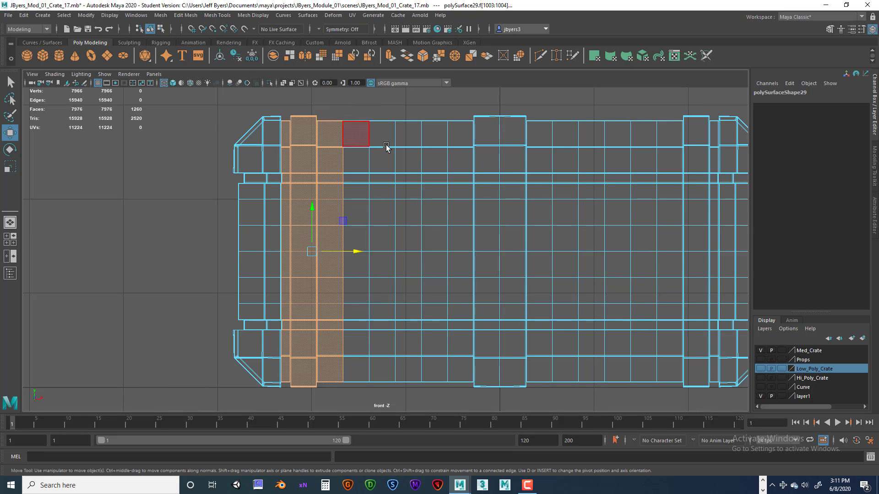
{"action": "left_click_drag", "start_coordinate": [283, 97], "coordinate": [332, 399]}
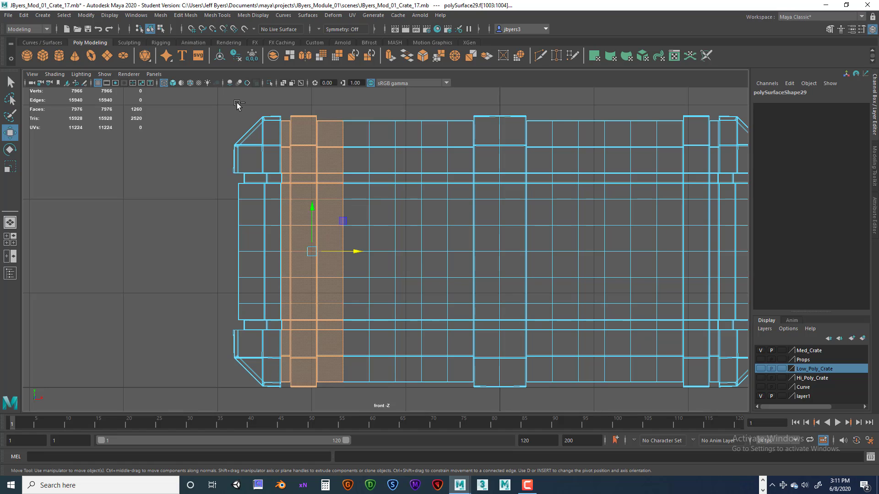
{"action": "left_click_drag", "start_coordinate": [233, 102], "coordinate": [232, 102], "text": "ctrl"}
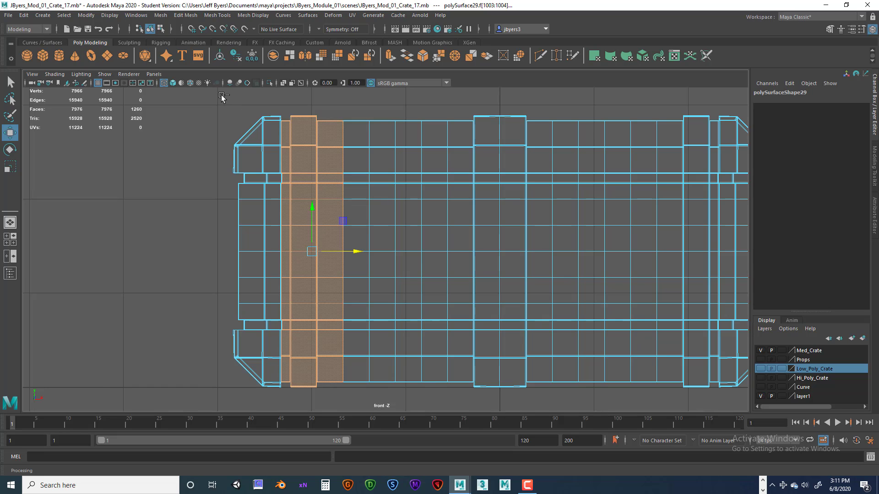
{"action": "left_click_drag", "start_coordinate": [208, 95], "coordinate": [284, 402], "text": "ctrl"}
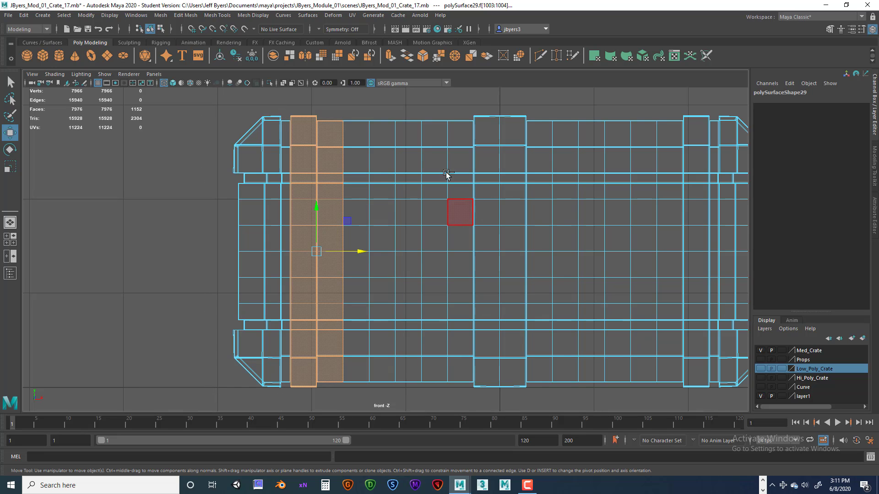
{"action": "left_click_drag", "start_coordinate": [350, 119], "coordinate": [322, 397], "text": "ctrl"}
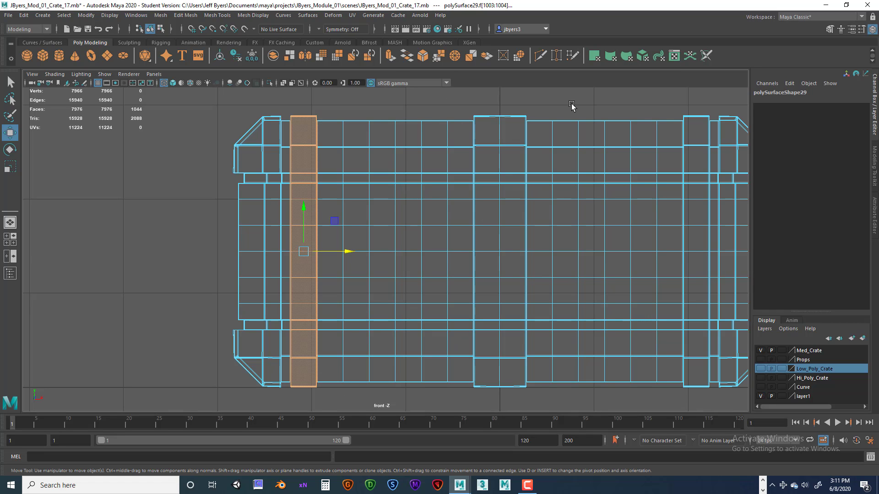
- Check the selected left band and its surrounding edges in the perspective view and delete its faces
{"action": "key", "text": "space"}
{"action": "key", "text": "space"}
{"action": "left_click_drag", "start_coordinate": [449, 256], "coordinate": [455, 253], "text": "alt"}
{"action": "scroll", "coordinate": [456, 253], "scroll_direction": "up", "scroll_amount": 2}
{"action": "scroll", "coordinate": [451, 250], "scroll_direction": "up", "scroll_amount": 5}
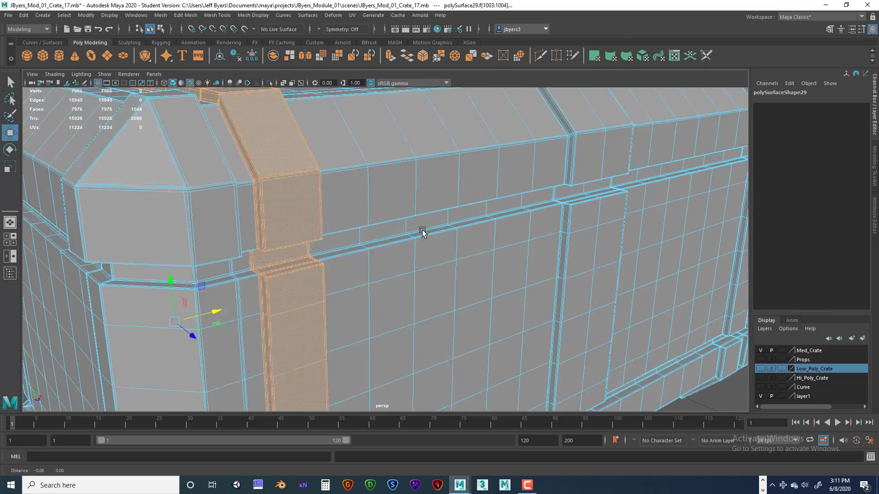
{"action": "left_click_drag", "start_coordinate": [410, 228], "coordinate": [478, 276], "text": "alt"}
{"action": "right_click_drag", "start_coordinate": [479, 277], "coordinate": [559, 284], "text": "alt"}
{"action": "scroll", "coordinate": [560, 284], "scroll_direction": "up", "scroll_amount": 8}
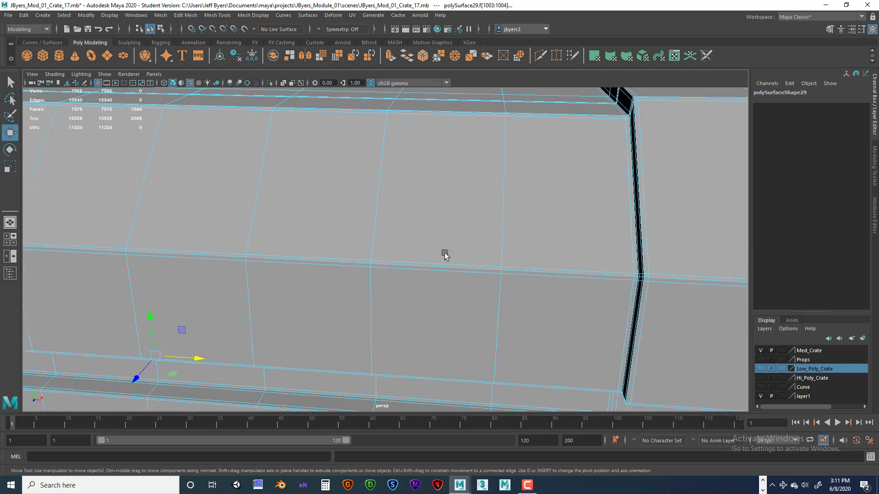
{"action": "left_click_drag", "start_coordinate": [445, 254], "coordinate": [567, 215], "text": "alt"}
{"action": "scroll", "coordinate": [596, 263], "scroll_direction": "down", "scroll_amount": 3}
{"action": "scroll", "coordinate": [598, 263], "scroll_direction": "down", "scroll_amount": 5}
{"action": "scroll", "coordinate": [564, 217], "scroll_direction": "up", "scroll_amount": 4}
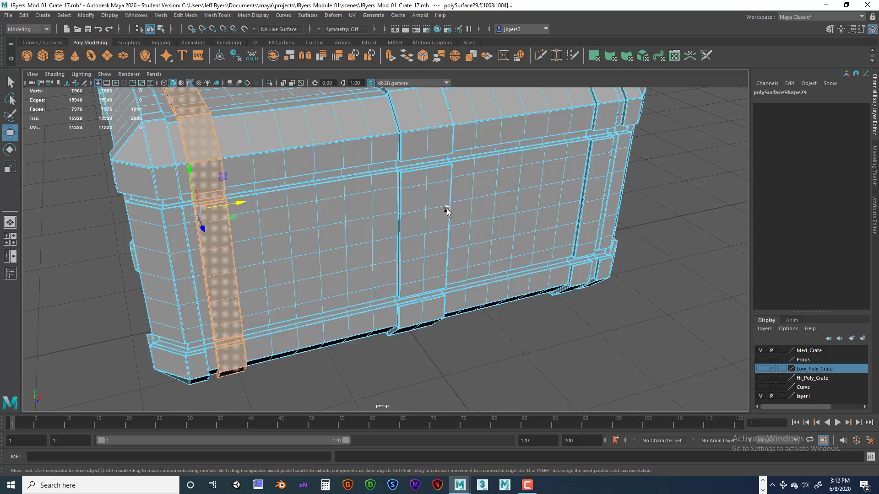
{"action": "scroll", "coordinate": [358, 165], "scroll_direction": "up", "scroll_amount": 3}
{"action": "middle_click_drag", "start_coordinate": [359, 167], "coordinate": [472, 285], "text": "alt"}
{"action": "right_click_drag", "start_coordinate": [471, 285], "coordinate": [674, 302], "text": "alt"}
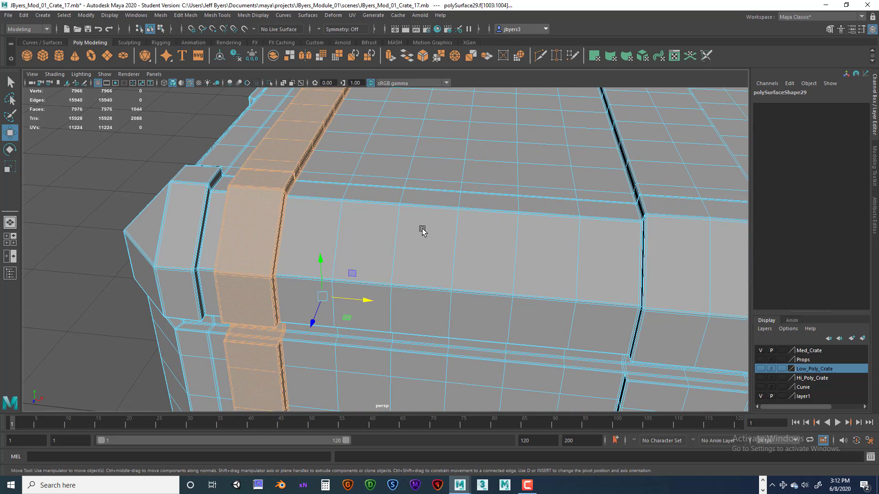
{"action": "key", "text": "Delete"}
{"action": "mouse_move", "coordinate": [422, 230]}
{"action": "left_mouse_down", "text": "alt"}
{"action": "mouse_move", "coordinate": [449, 235]}
{"action": "mouse_move", "coordinate": [463, 222]}
{"action": "mouse_move", "coordinate": [413, 210]}
{"action": "mouse_move", "coordinate": [422, 216]}
{"action": "left_mouse_up", "text": "alt"}
{"action": "scroll", "coordinate": [421, 215], "scroll_direction": "down", "scroll_amount": 5}
{"action": "scroll", "coordinate": [440, 226], "scroll_direction": "down", "scroll_amount": 2}
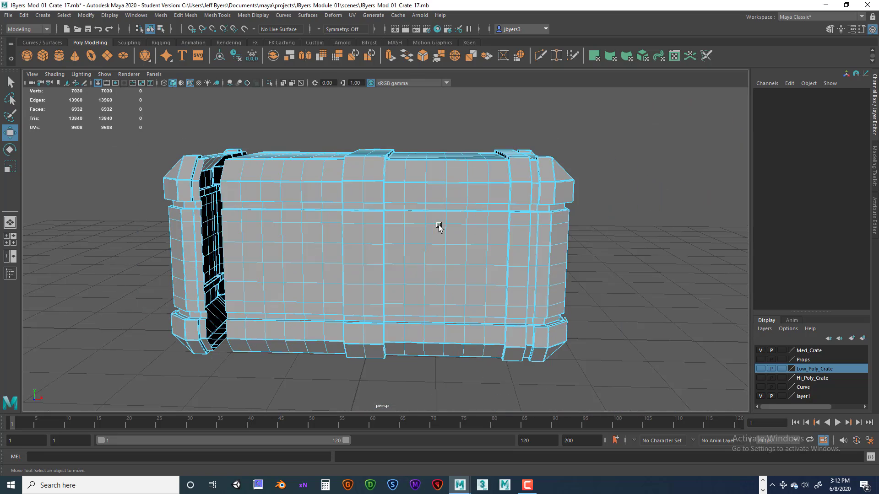
- Select only the faces of the crate's right vertical band in the front view, excluding the neighbouring columns, and delete them
{"action": "left_click_drag", "start_coordinate": [444, 226], "coordinate": [448, 232], "text": "alt"}
{"action": "middle_click_drag", "start_coordinate": [450, 227], "coordinate": [354, 227], "text": "alt"}
{"action": "key", "text": "space"}
{"action": "right_click_drag", "start_coordinate": [381, 329], "coordinate": [394, 319]}
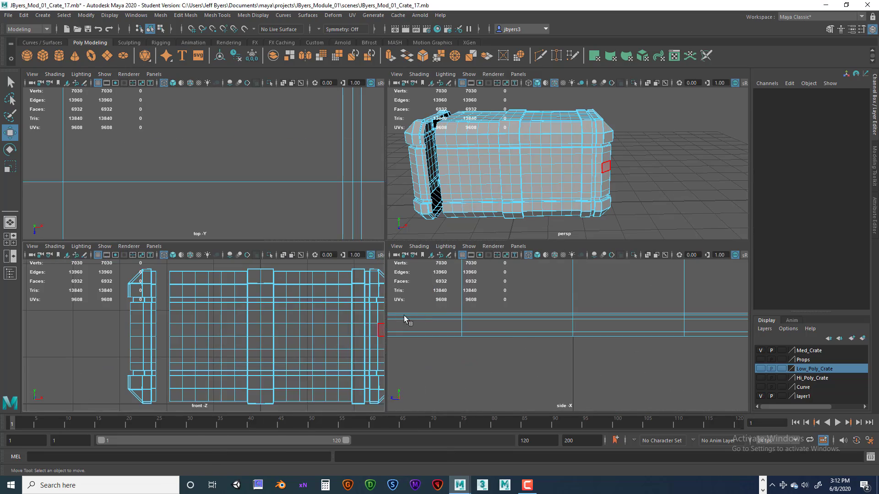
{"action": "key", "text": "space"}
{"action": "middle_click_drag", "start_coordinate": [618, 308], "coordinate": [394, 275], "text": "alt"}
{"action": "scroll", "coordinate": [407, 320], "scroll_direction": "up", "scroll_amount": 1}
{"action": "scroll", "coordinate": [407, 319], "scroll_direction": "up", "scroll_amount": 1}
{"action": "scroll", "coordinate": [407, 300], "scroll_direction": "down", "scroll_amount": 2}
{"action": "right_click_drag", "start_coordinate": [409, 305], "coordinate": [465, 316], "text": "alt"}
{"action": "middle_click_drag", "start_coordinate": [430, 300], "coordinate": [421, 316], "text": "alt"}
{"action": "right_click_drag", "start_coordinate": [421, 316], "coordinate": [309, 329], "text": "alt"}
{"action": "right_click_drag", "start_coordinate": [415, 118], "coordinate": [415, 143]}
{"action": "left_click_drag", "start_coordinate": [400, 116], "coordinate": [439, 373]}
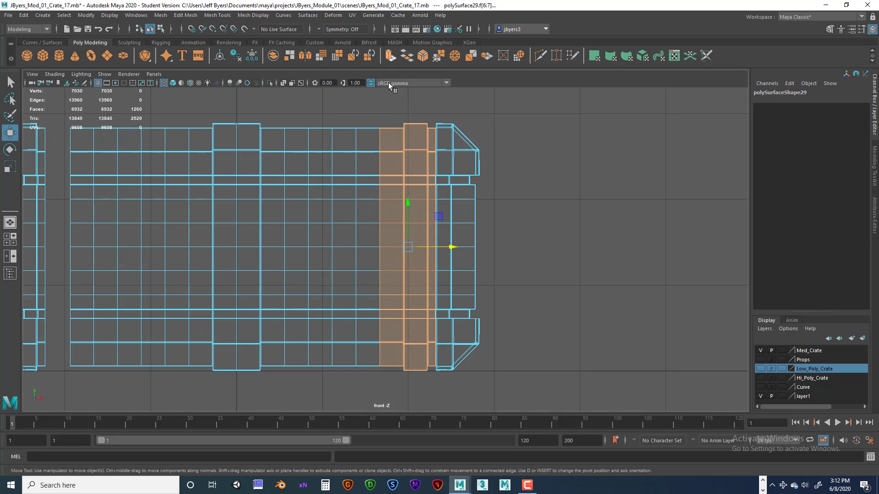
{"action": "left_click_drag", "start_coordinate": [351, 110], "coordinate": [396, 389]}
{"action": "left_click_drag", "start_coordinate": [461, 106], "coordinate": [432, 402], "text": "ctrl"}
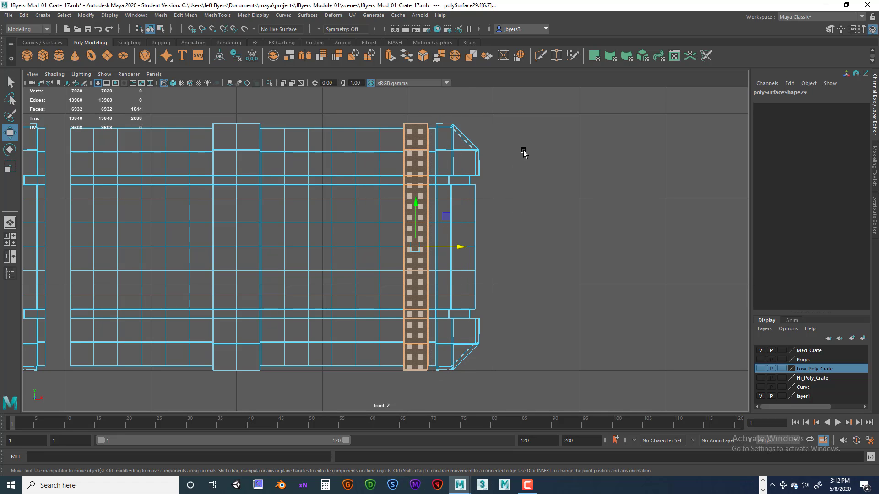
{"action": "key", "text": "space"}
{"action": "key", "text": "space"}
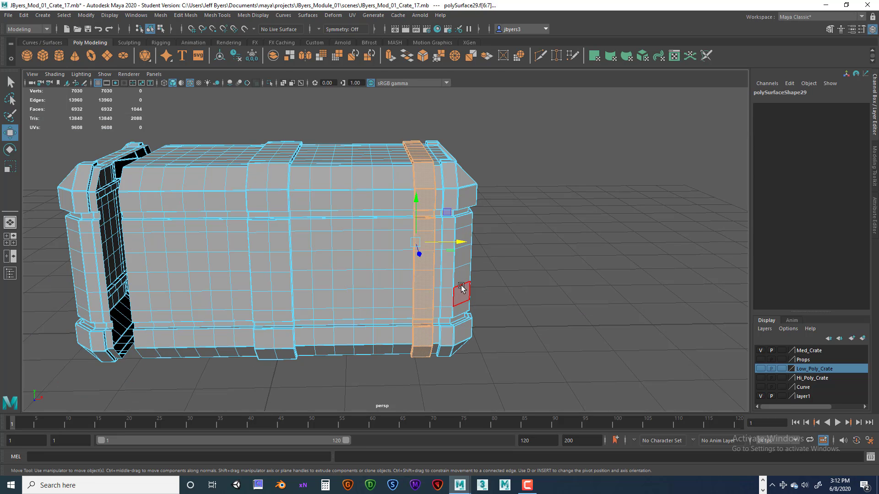
{"action": "key", "text": "Delete"}
- Examine the middle section and the two separated end pieces of the crate in the perspective and top views
{"action": "left_click_drag", "start_coordinate": [353, 290], "coordinate": [459, 296], "text": "alt"}
{"action": "right_click_drag", "start_coordinate": [459, 296], "coordinate": [632, 321], "text": "alt"}
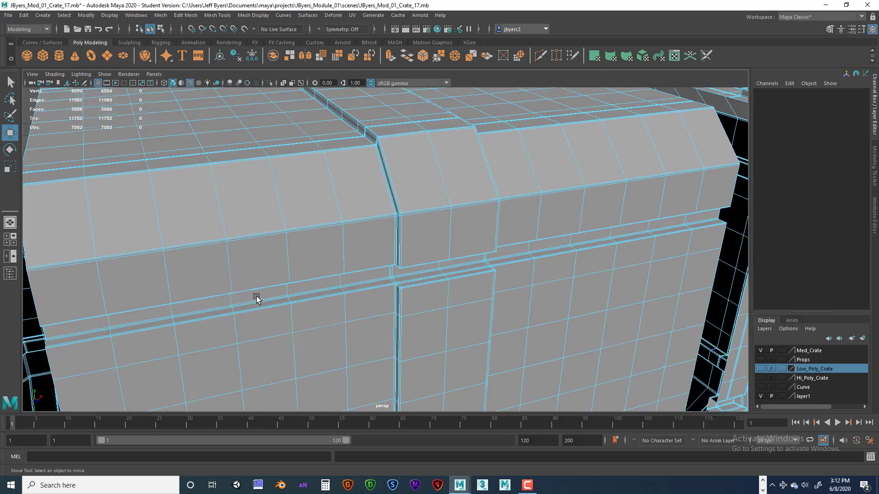
{"action": "middle_click_drag", "start_coordinate": [231, 295], "coordinate": [431, 318], "text": "alt"}
{"action": "mouse_move", "coordinate": [431, 318]}
{"action": "left_mouse_down", "text": "alt"}
{"action": "mouse_move", "coordinate": [421, 323]}
{"action": "mouse_move", "coordinate": [416, 308]}
{"action": "mouse_move", "coordinate": [419, 322]}
{"action": "left_mouse_up", "text": "alt"}
{"action": "key", "text": "space"}
{"action": "key", "text": "space"}
{"action": "scroll", "coordinate": [226, 204], "scroll_direction": "down", "scroll_amount": 10}
{"action": "scroll", "coordinate": [327, 262], "scroll_direction": "down", "scroll_amount": 3}
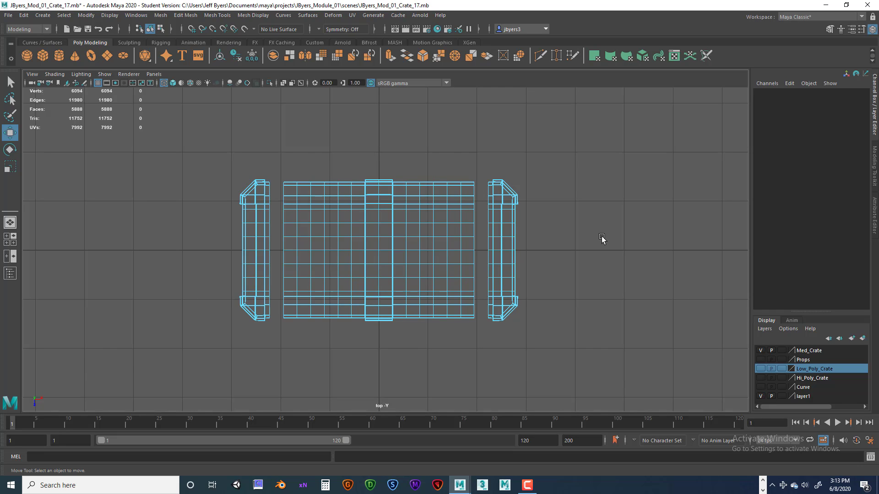
{"action": "key", "text": "space"}
{"action": "key", "text": "space"}
{"action": "scroll", "coordinate": [558, 244], "scroll_direction": "down", "scroll_amount": 10}
{"action": "left_click_drag", "start_coordinate": [557, 246], "coordinate": [500, 288], "text": "alt"}
{"action": "scroll", "coordinate": [507, 287], "scroll_direction": "up", "scroll_amount": 3}
{"action": "scroll", "coordinate": [467, 232], "scroll_direction": "up", "scroll_amount": 6}
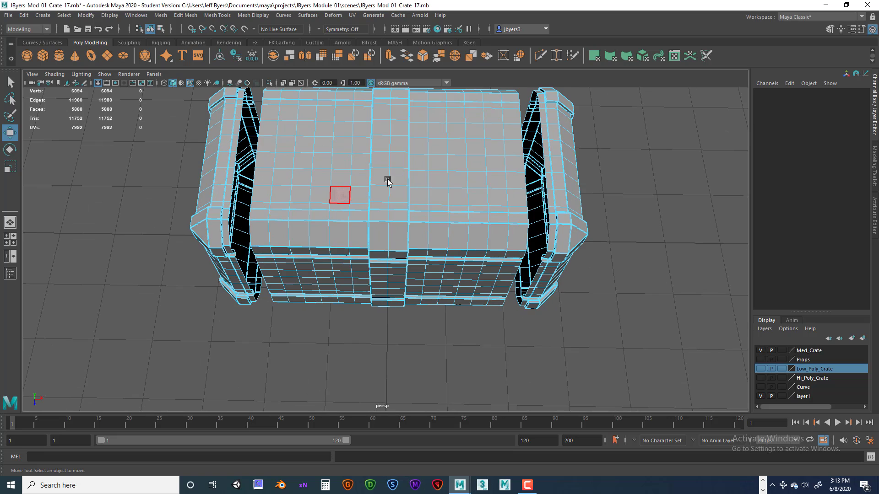
- In the top view, select all faces on the left half of the crate up to the centre line and delete them
{"action": "key", "text": "space"}
{"action": "key", "text": "space"}
{"action": "left_click_drag", "start_coordinate": [204, 142], "coordinate": [370, 388]}
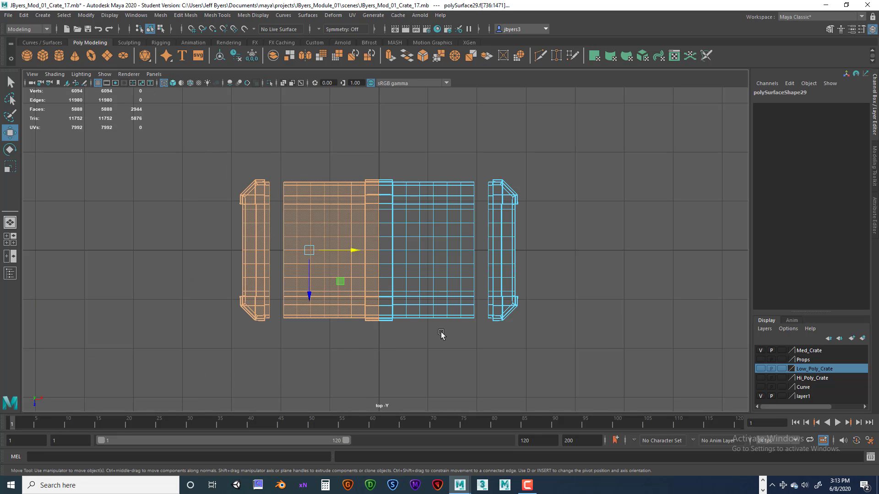
{"action": "left_click_drag", "start_coordinate": [220, 170], "coordinate": [377, 383]}
{"action": "key", "text": "Delete"}
{"action": "scroll", "coordinate": [572, 272], "scroll_direction": "up", "scroll_amount": 6}
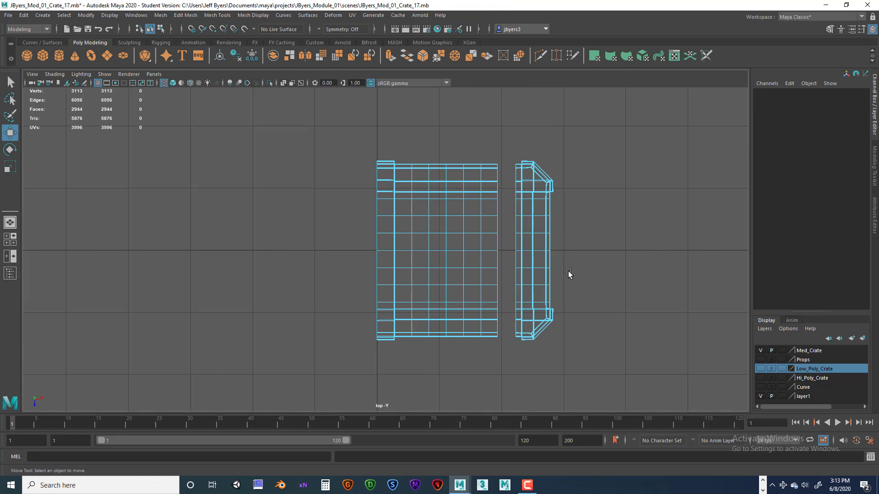
{"action": "middle_click_drag", "start_coordinate": [562, 253], "coordinate": [388, 235], "text": "alt"}
{"action": "scroll", "coordinate": [480, 264], "scroll_direction": "down", "scroll_amount": 1}
{"action": "scroll", "coordinate": [431, 262], "scroll_direction": "down", "scroll_amount": 2}
{"action": "scroll", "coordinate": [419, 246], "scroll_direction": "down", "scroll_amount": 1}
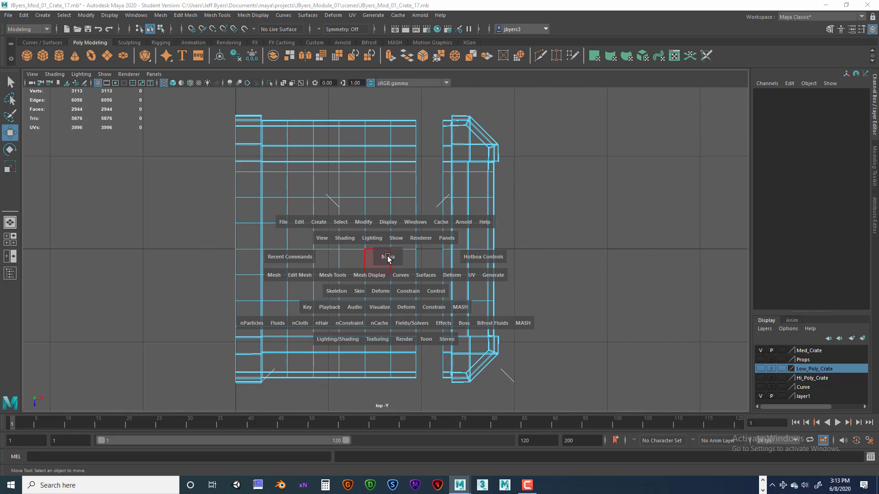
- Switch between the four-view layout and a single maximized view, ending with the top view maximized
{"action": "key", "text": "space"}
{"action": "key", "text": "space"}
{"action": "key", "text": "space"}
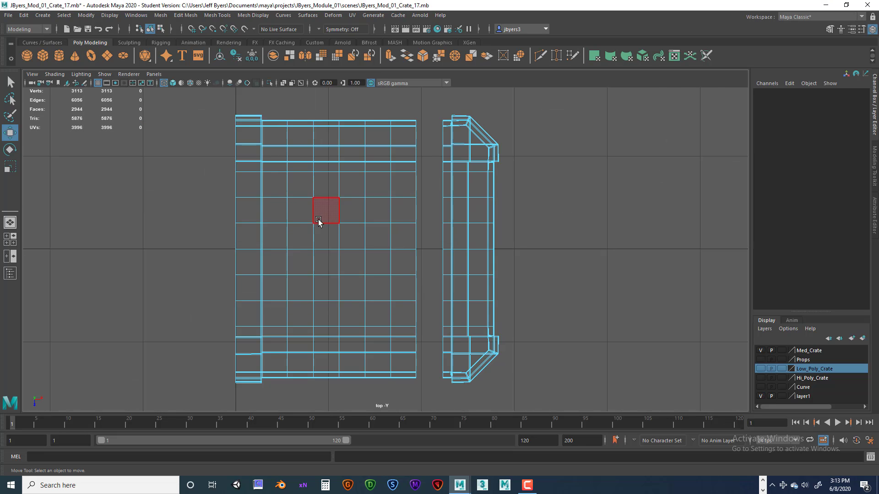
{"action": "key", "text": "space"}
{"action": "key", "text": "space"}
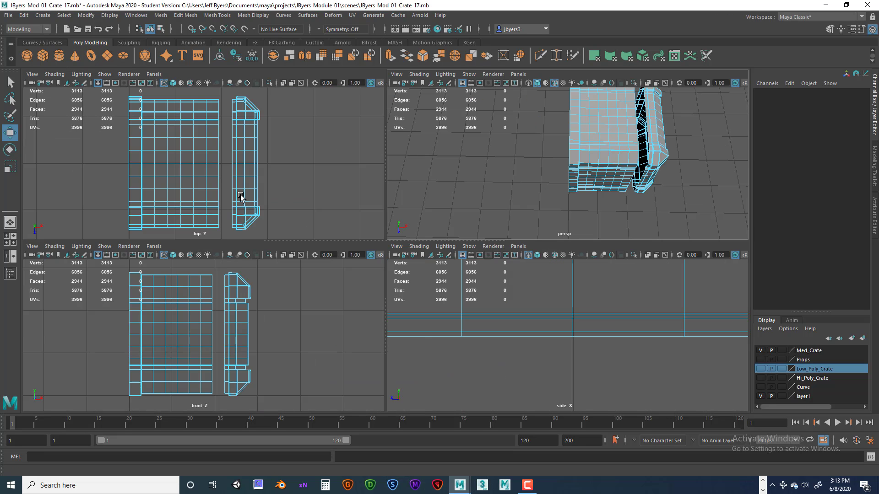
{"action": "key", "text": "space"}
{"action": "key", "text": "space"}
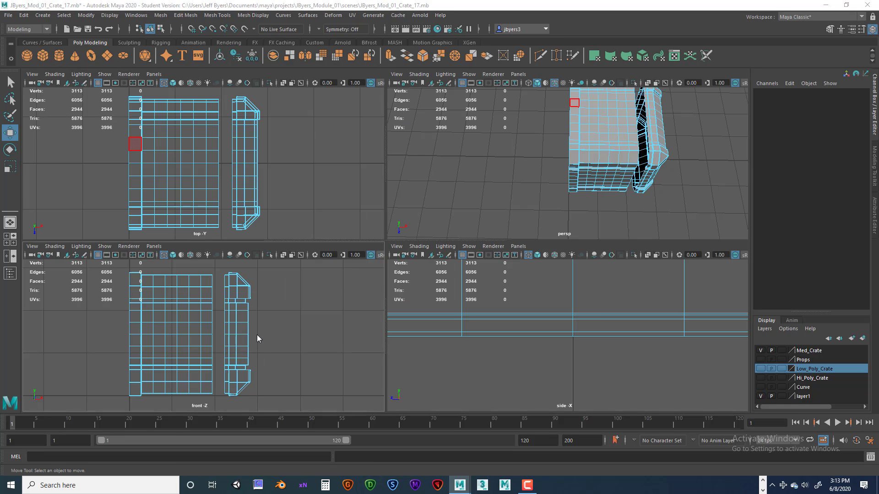
{"action": "key", "text": "space"}
{"action": "key", "text": "space"}
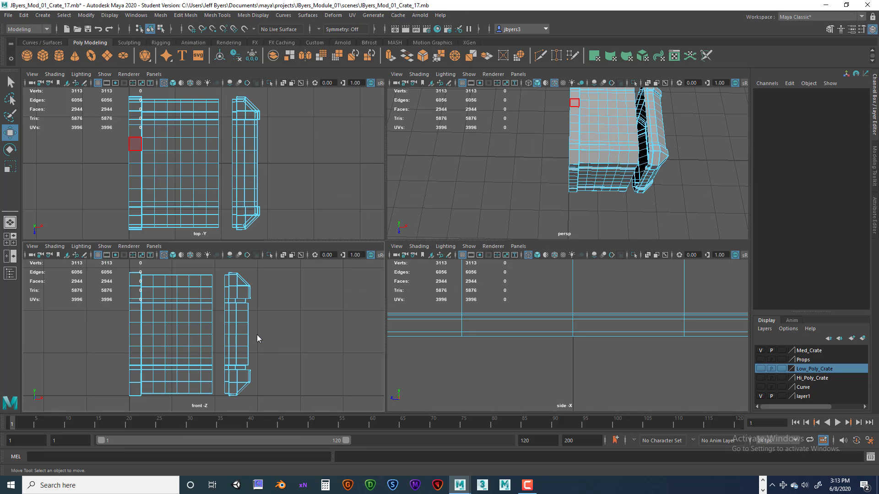
{"action": "key", "text": "space"}
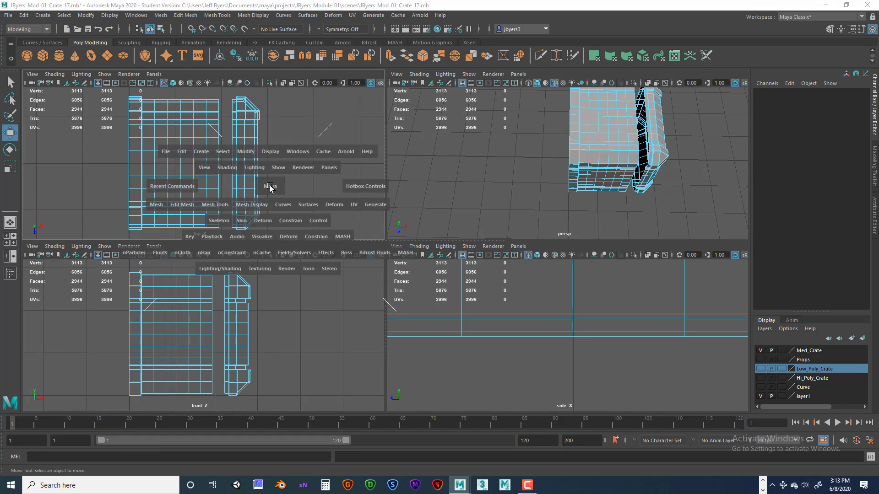
{"action": "key", "text": "space"}
{"action": "key", "text": "space"}
{"action": "key", "text": "space"}
{"action": "key", "text": "space"}
{"action": "key", "text": "space"}
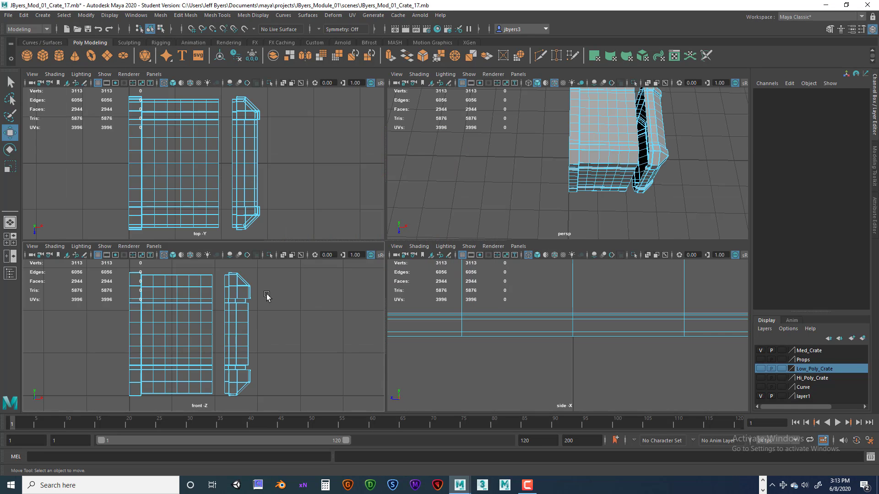
{"action": "key", "text": "space"}
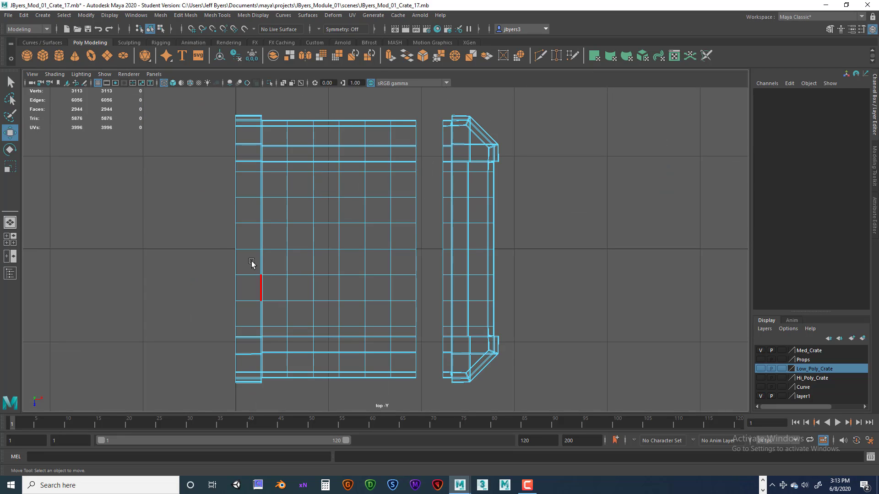
{"action": "left_click", "coordinate": [6, 243]}
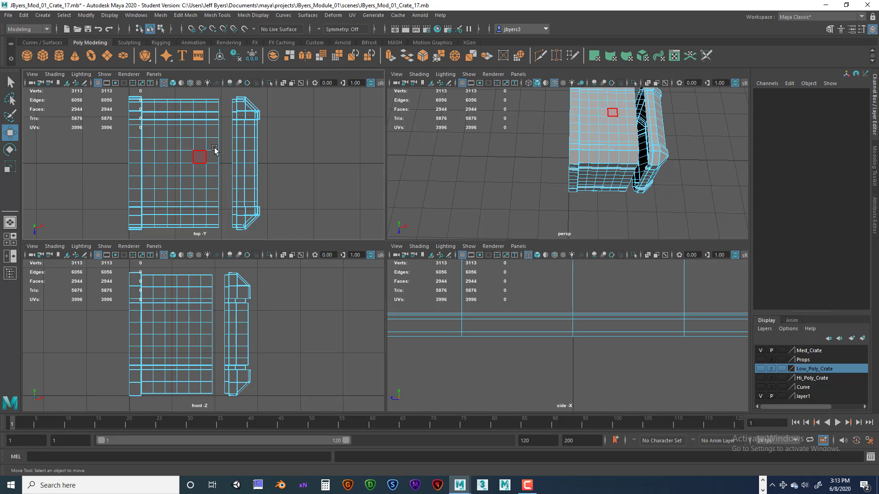
{"action": "key", "text": "space"}
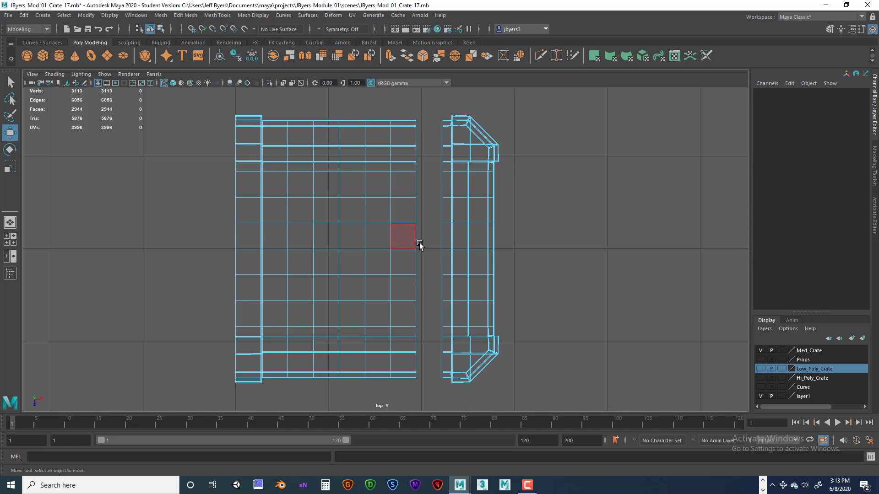
- Select the vertices along the middle section's open edge and move them with grid snapping to the X 2 grid line
{"action": "right_click_drag", "start_coordinate": [376, 165], "coordinate": [332, 168]}
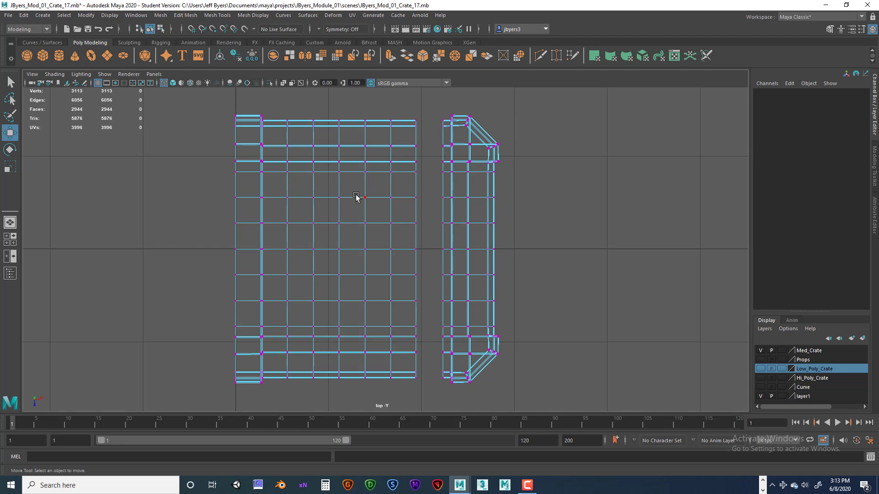
{"action": "left_click_drag", "start_coordinate": [410, 103], "coordinate": [423, 399]}
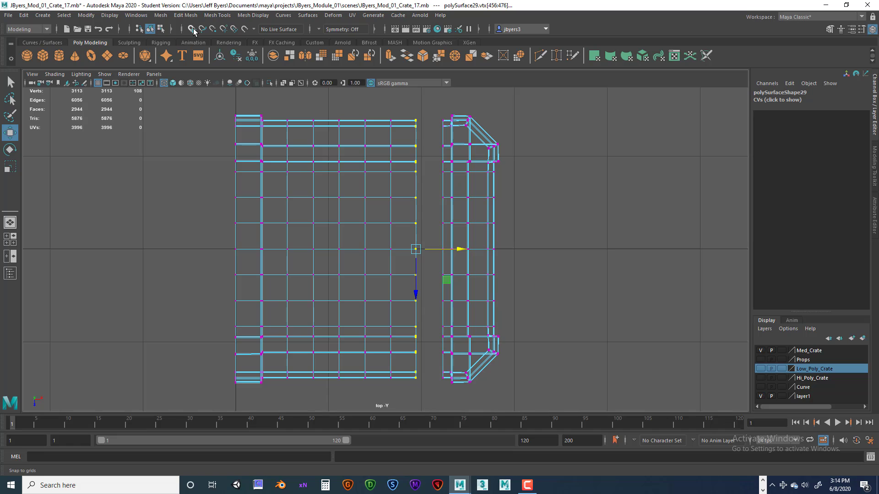
{"action": "key", "text": "x"}
{"action": "left_click_drag", "start_coordinate": [451, 253], "coordinate": [389, 251]}
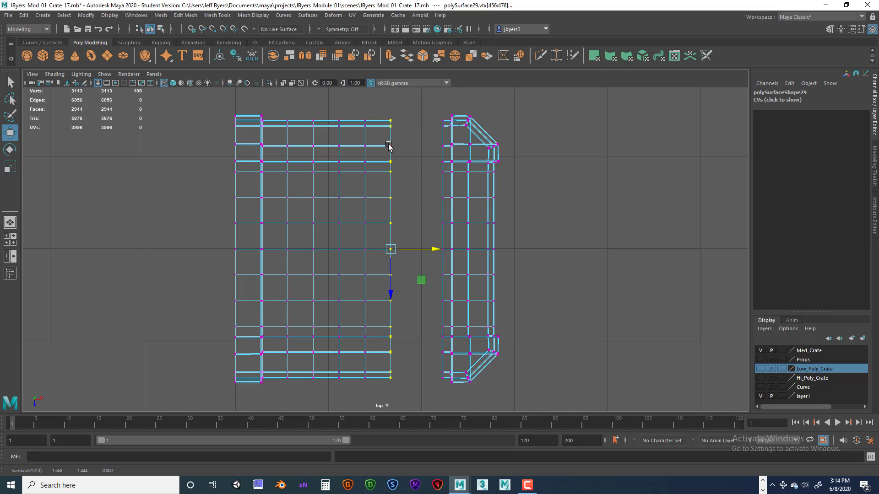
{"action": "left_click", "coordinate": [191, 29]}
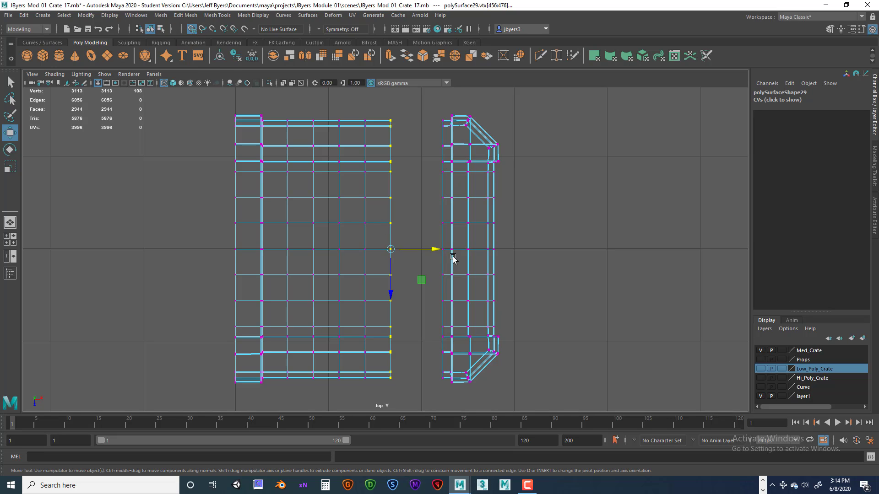
{"action": "left_click_drag", "start_coordinate": [442, 251], "coordinate": [467, 251]}
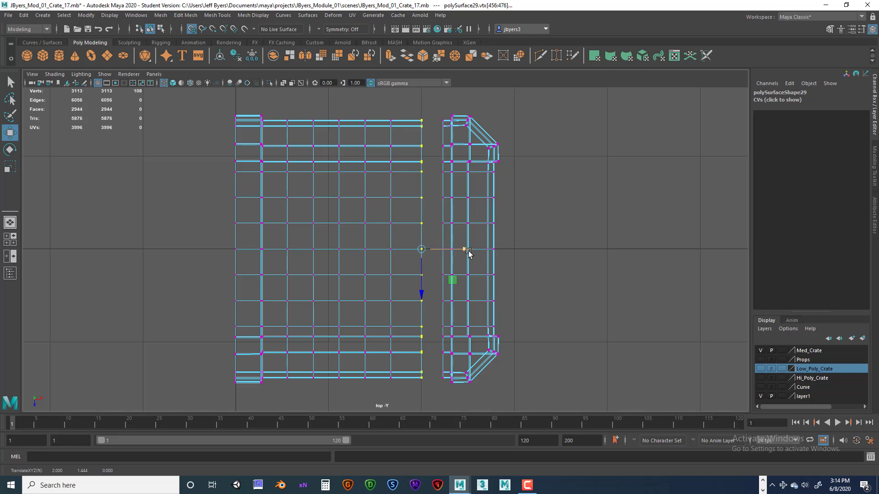
- In the top view, select the vertices along the end piece's open edge and grid-snap them along X to the X 2 grid line
{"action": "left_click_drag", "start_coordinate": [435, 104], "coordinate": [447, 395]}
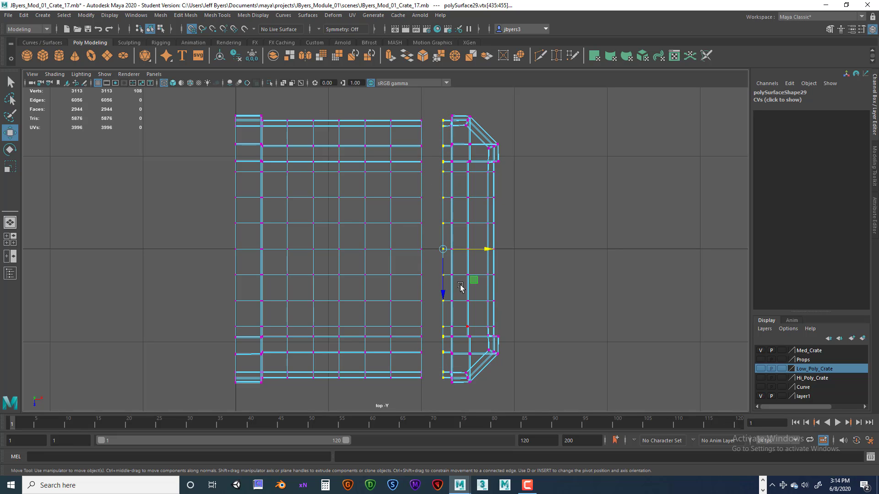
{"action": "left_click_drag", "start_coordinate": [487, 249], "coordinate": [431, 253]}
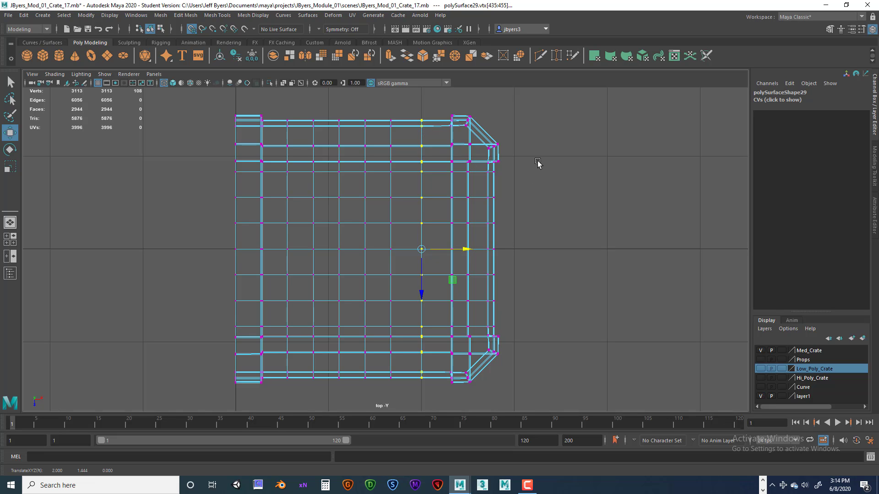
{"action": "key", "text": "space"}
{"action": "key", "text": "space"}
{"action": "left_click_drag", "start_coordinate": [517, 231], "coordinate": [533, 180], "text": "alt"}
{"action": "middle_click_drag", "start_coordinate": [532, 181], "coordinate": [502, 195], "text": "alt"}
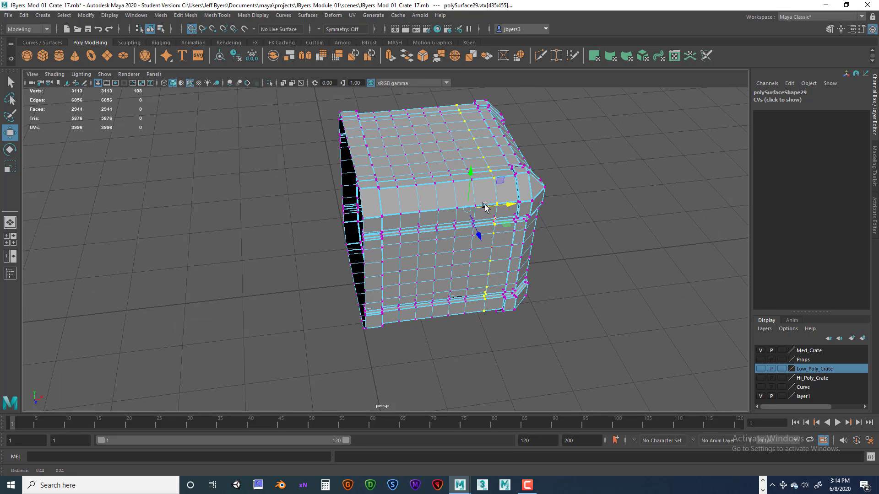
- Inspect the seam between the end piece and middle section in perspective, and undo the end piece's vertex move
{"action": "scroll", "coordinate": [503, 196], "scroll_direction": "up", "scroll_amount": 5}
{"action": "scroll", "coordinate": [512, 199], "scroll_direction": "up", "scroll_amount": 4}
{"action": "mouse_move", "coordinate": [518, 201]}
{"action": "left_mouse_down", "text": "alt"}
{"action": "mouse_move", "coordinate": [536, 185]}
{"action": "mouse_move", "coordinate": [524, 196]}
{"action": "left_mouse_up", "text": "alt"}
{"action": "key", "text": "space"}
{"action": "key", "text": "space"}
{"action": "key", "text": "space"}
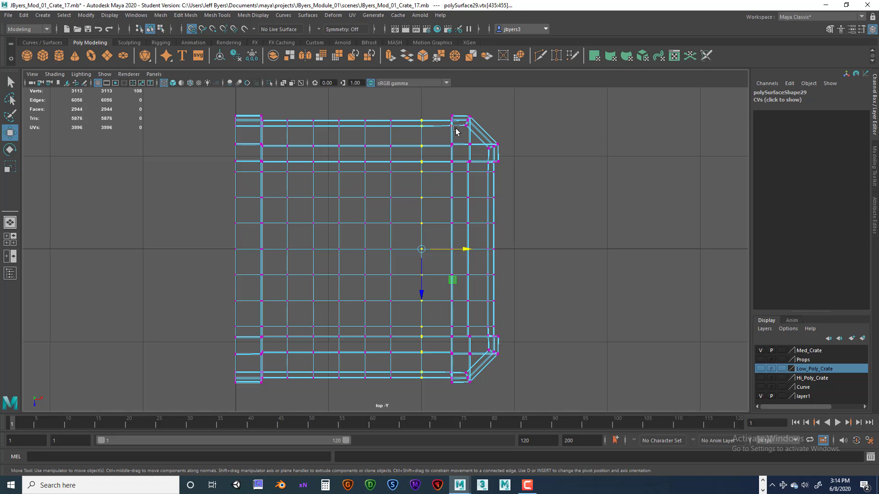
{"action": "key", "text": "ctrl+z"}
- Try vertex-snapping a single open-edge vertex of the end piece along X to the middle section's edge, and undo the move
{"action": "key", "text": "space"}
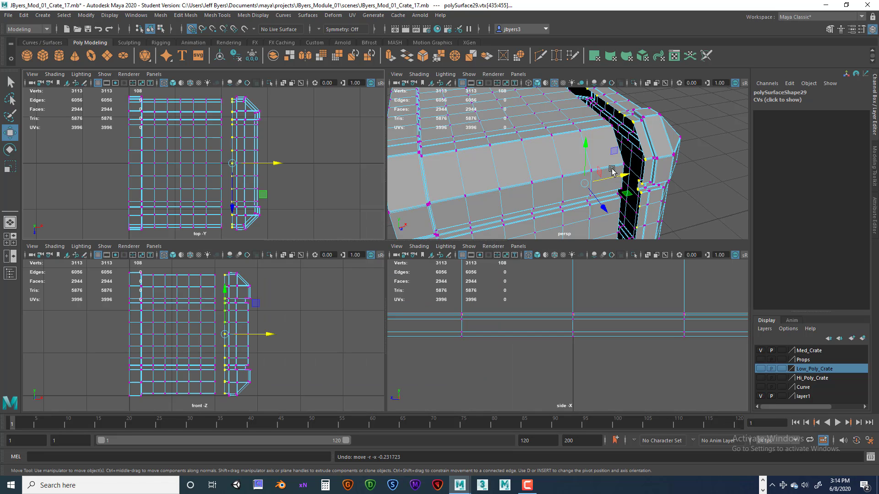
{"action": "left_click_drag", "start_coordinate": [612, 170], "coordinate": [620, 192], "text": "alt"}
{"action": "right_click_drag", "start_coordinate": [619, 191], "coordinate": [585, 166], "text": "alt"}
{"action": "left_click_drag", "start_coordinate": [587, 166], "coordinate": [596, 182], "text": "alt"}
{"action": "left_click", "coordinate": [657, 188]}
{"action": "scroll", "coordinate": [597, 181], "scroll_direction": "up", "scroll_amount": 7}
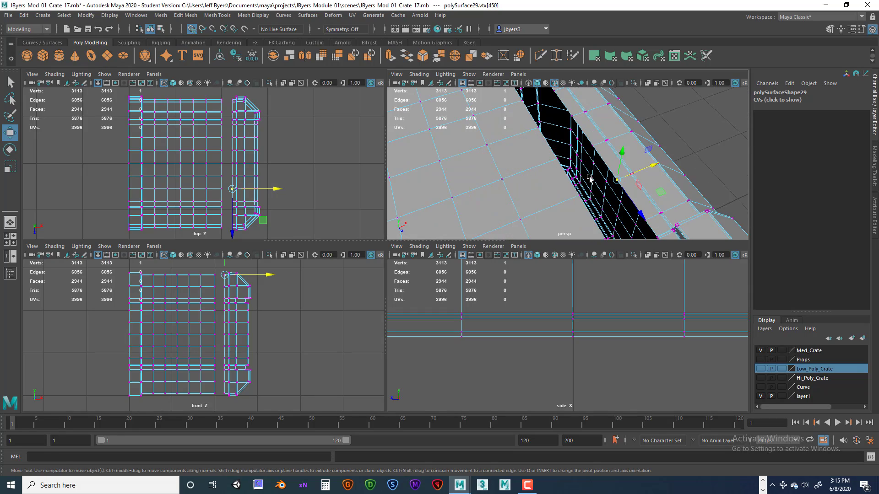
{"action": "scroll", "coordinate": [592, 180], "scroll_direction": "up", "scroll_amount": 2}
{"action": "key", "text": "space"}
{"action": "scroll", "coordinate": [589, 179], "scroll_direction": "up", "scroll_amount": 3}
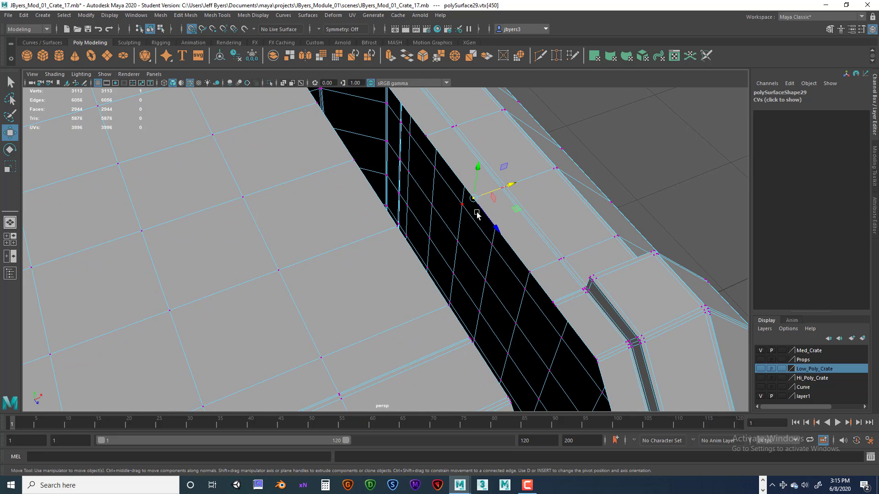
{"action": "key", "text": "v"}
{"action": "left_click_drag", "start_coordinate": [501, 189], "coordinate": [509, 195]}
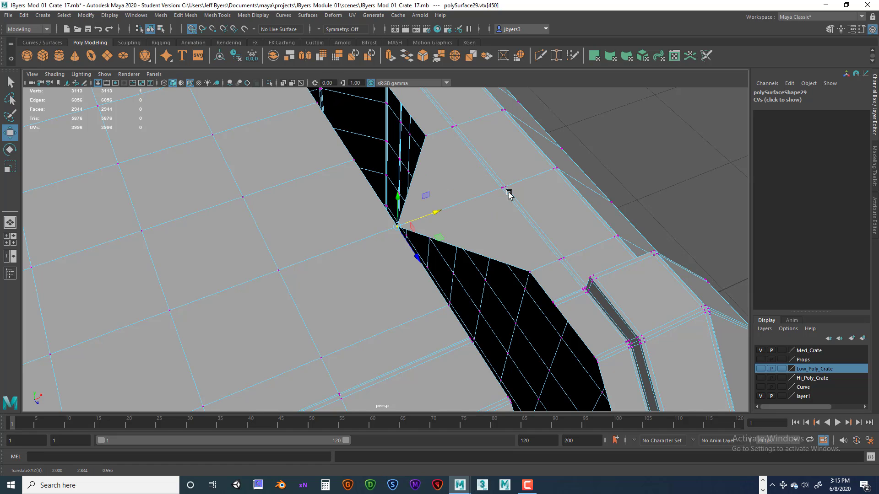
{"action": "key", "text": "ctrl+z"}
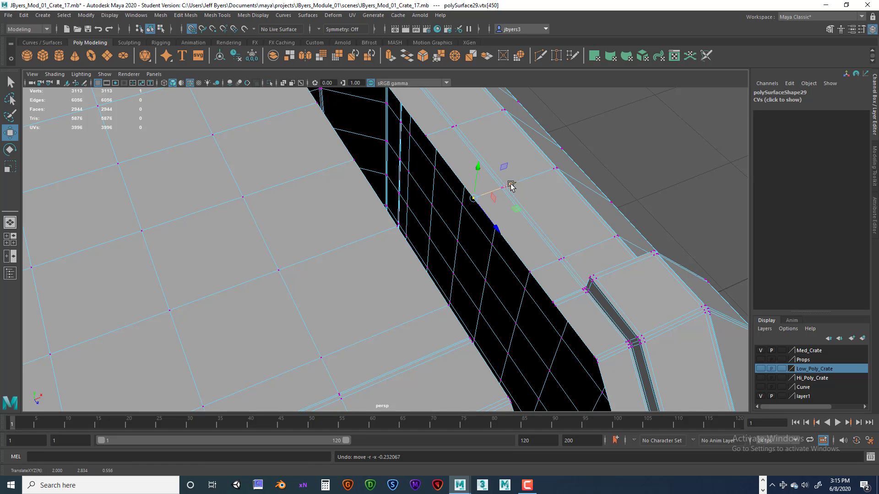
- Vertex-snap two neighbouring vertices on the end piece's open edge, one at a time, along X onto the middle section's edge
{"action": "left_click_drag", "start_coordinate": [476, 152], "coordinate": [501, 146], "text": "alt"}
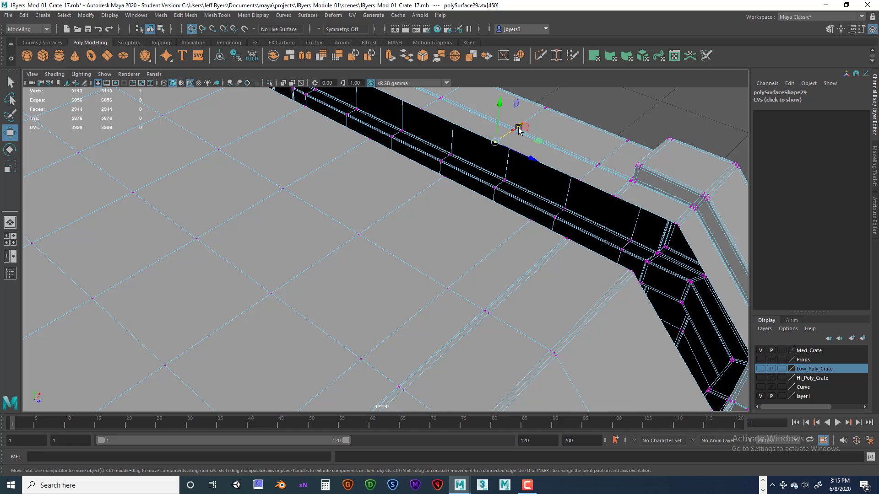
{"action": "key", "text": "v"}
{"action": "left_click_drag", "start_coordinate": [517, 127], "coordinate": [479, 152]}
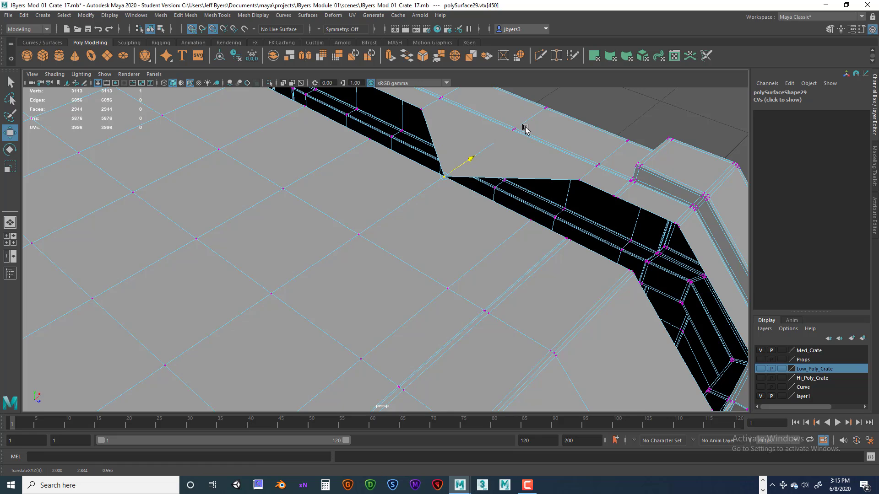
{"action": "middle_click_drag", "start_coordinate": [469, 125], "coordinate": [514, 151], "text": "alt"}
{"action": "left_click", "coordinate": [478, 140]}
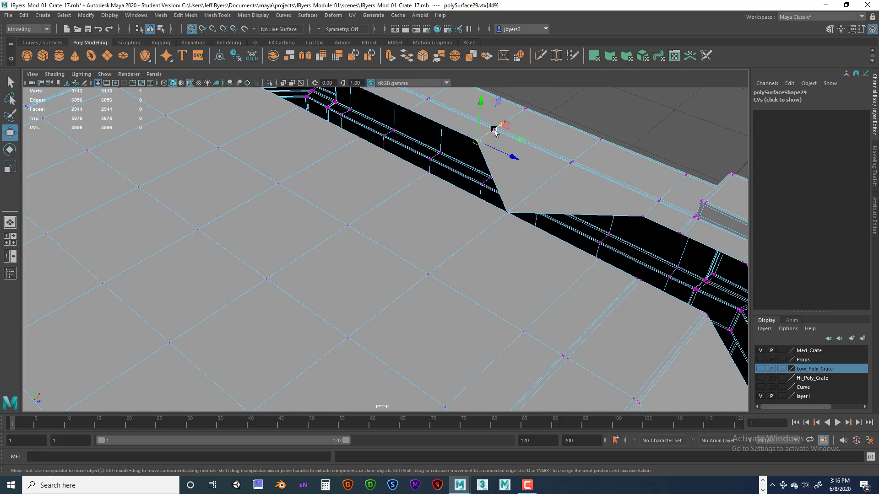
{"action": "key", "text": "v"}
{"action": "left_click_drag", "start_coordinate": [500, 127], "coordinate": [488, 133]}
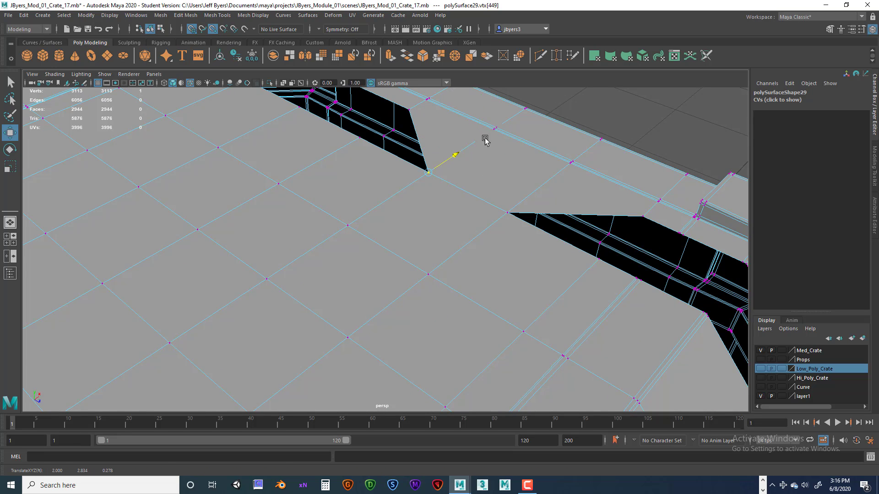
- Undo the individual vertex snaps on the end piece's open edge
{"action": "key", "text": "ctrl+z"}
{"action": "key", "text": "ctrl+z"}
{"action": "key", "text": "ctrl+z"}
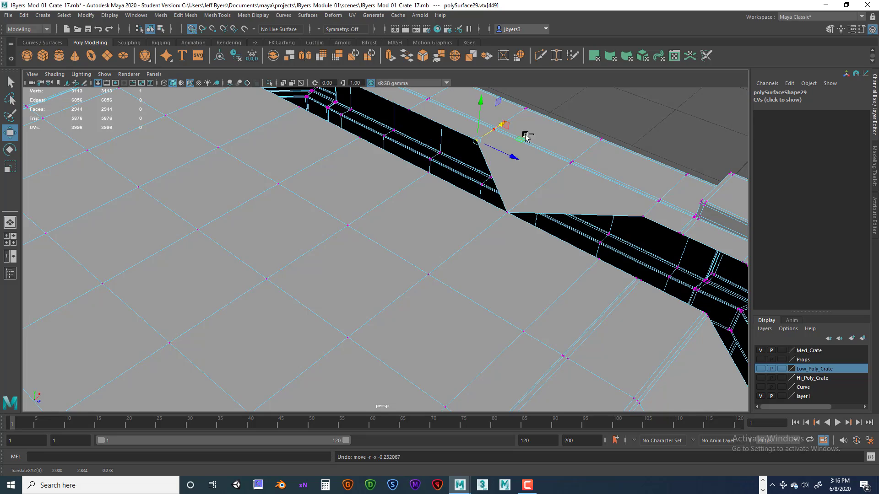
- In the top view, select all vertices along the end piece's open edge and grid-snap them along X to the middle section's edge
{"action": "scroll", "coordinate": [553, 172], "scroll_direction": "down", "scroll_amount": 5}
{"action": "scroll", "coordinate": [553, 172], "scroll_direction": "down", "scroll_amount": 5}
{"action": "left_click_drag", "start_coordinate": [554, 171], "coordinate": [418, 212], "text": "alt"}
{"action": "key", "text": "space"}
{"action": "key", "text": "space"}
{"action": "scroll", "coordinate": [432, 147], "scroll_direction": "up", "scroll_amount": 3}
{"action": "scroll", "coordinate": [437, 135], "scroll_direction": "down", "scroll_amount": 3}
{"action": "left_click", "coordinate": [192, 29]}
{"action": "left_click", "coordinate": [191, 29]}
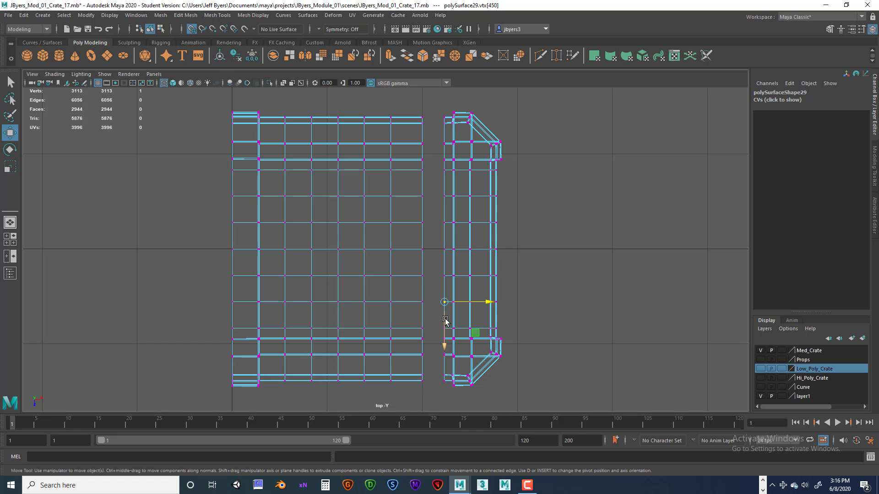
{"action": "scroll", "coordinate": [441, 321], "scroll_direction": "down", "scroll_amount": 2}
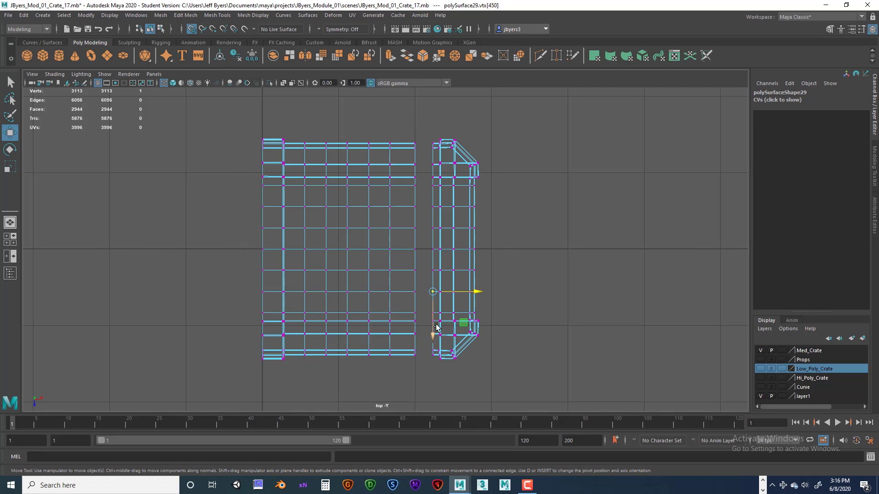
{"action": "scroll", "coordinate": [435, 302], "scroll_direction": "up", "scroll_amount": 3}
{"action": "left_click_drag", "start_coordinate": [443, 110], "coordinate": [456, 412]}
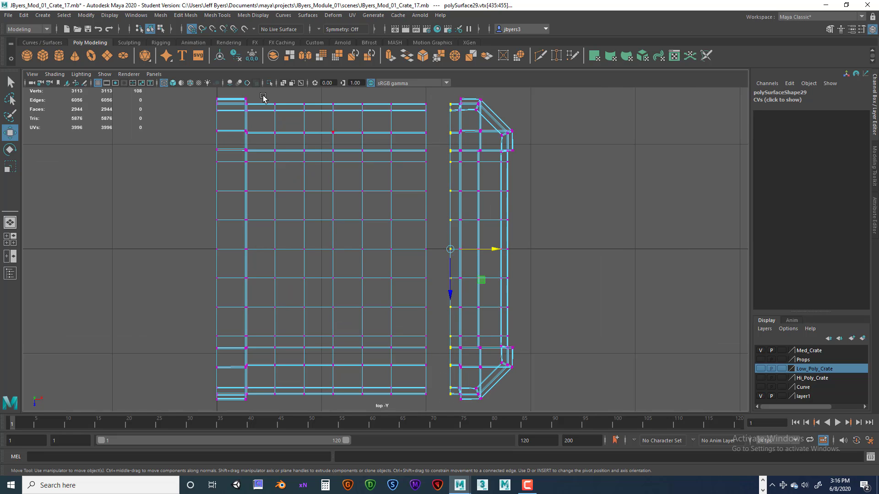
{"action": "left_click_drag", "start_coordinate": [489, 249], "coordinate": [460, 251]}
- Clear the vertex selection and examine the seam between the end piece and middle section up close in the perspective view
{"action": "key", "text": "space"}
{"action": "key", "text": "space"}
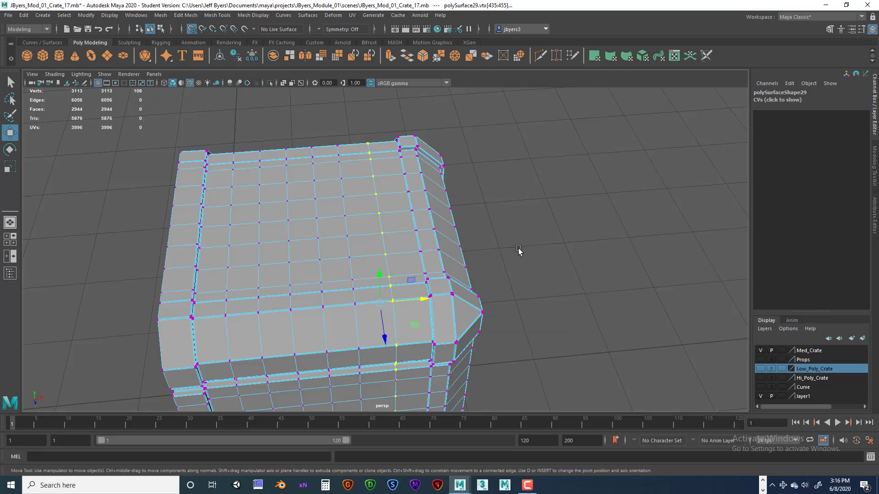
{"action": "left_click_drag", "start_coordinate": [523, 249], "coordinate": [543, 238], "text": "alt"}
{"action": "left_click", "coordinate": [571, 224]}
{"action": "left_click_drag", "start_coordinate": [548, 276], "coordinate": [502, 275], "text": "alt"}
{"action": "scroll", "coordinate": [433, 278], "scroll_direction": "up", "scroll_amount": 8}
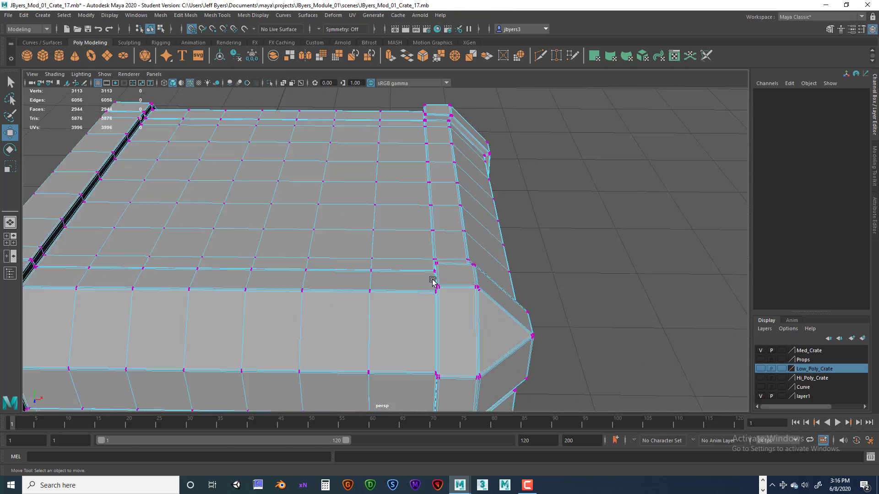
{"action": "left_click_drag", "start_coordinate": [428, 280], "coordinate": [415, 294], "text": "alt"}
{"action": "middle_click_drag", "start_coordinate": [415, 294], "coordinate": [372, 250], "text": "alt"}
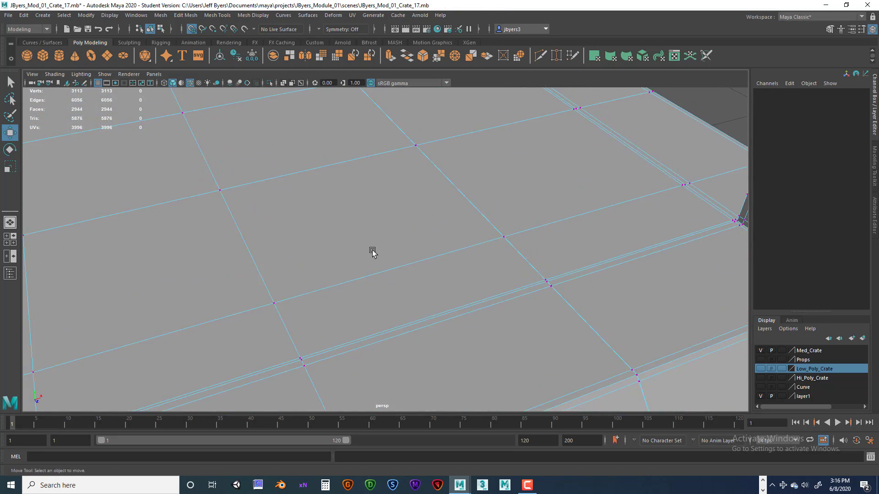
{"action": "left_click_drag", "start_coordinate": [372, 250], "coordinate": [374, 256], "text": "alt"}
{"action": "middle_click_drag", "start_coordinate": [374, 257], "coordinate": [368, 250], "text": "alt"}
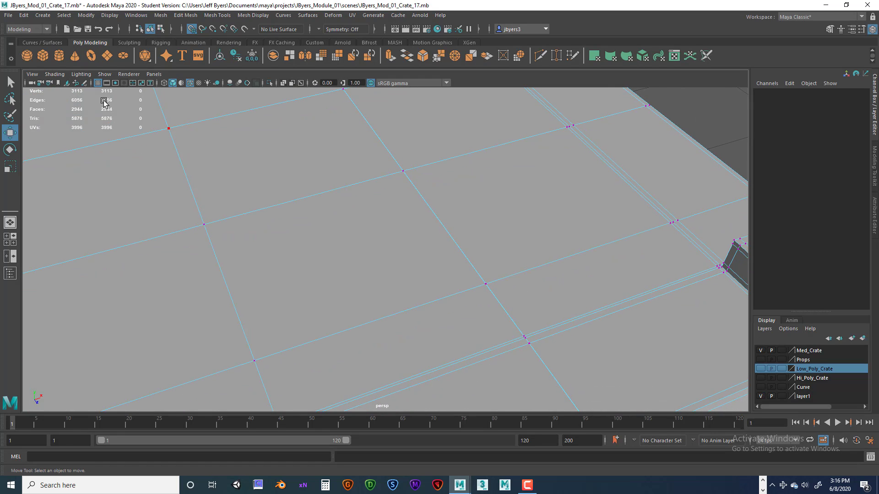
- Look through the editor window options and the Heads Up Display options, including Poly Count
{"action": "left_click", "coordinate": [137, 16]}
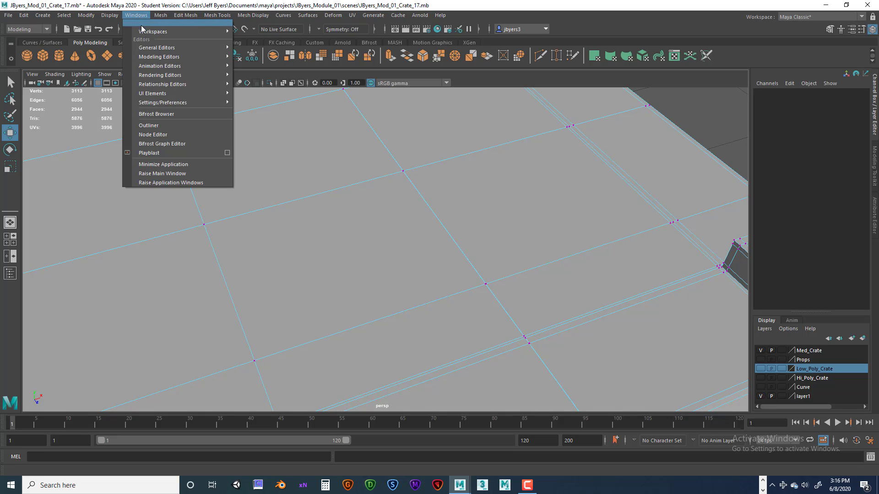
{"action": "mouse_move", "coordinate": [153, 86]}
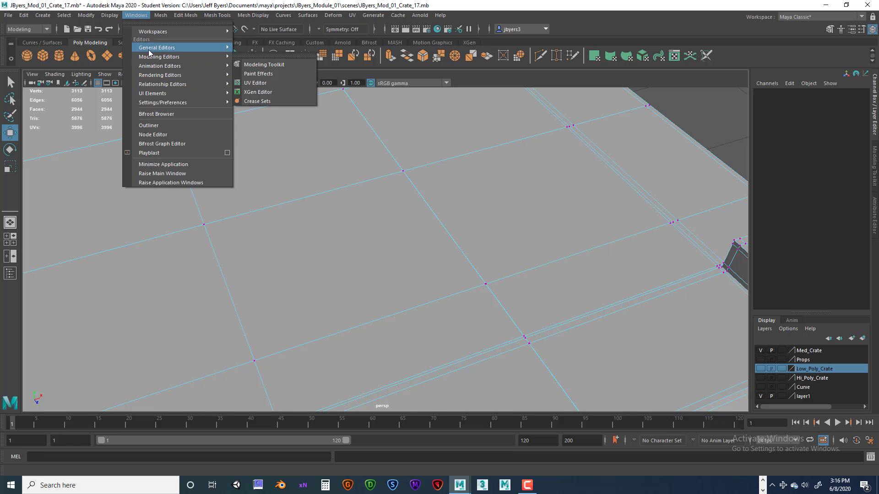
{"action": "mouse_move", "coordinate": [151, 50]}
{"action": "mouse_move", "coordinate": [152, 103]}
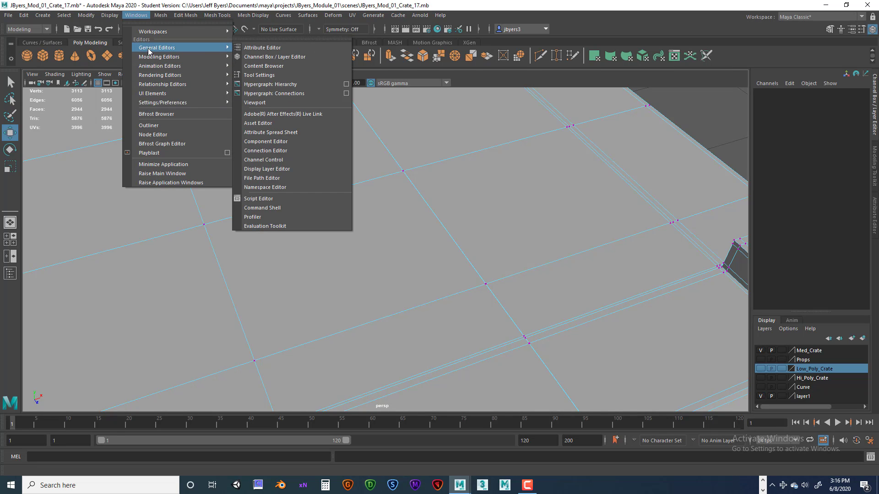
{"action": "mouse_move", "coordinate": [110, 15]}
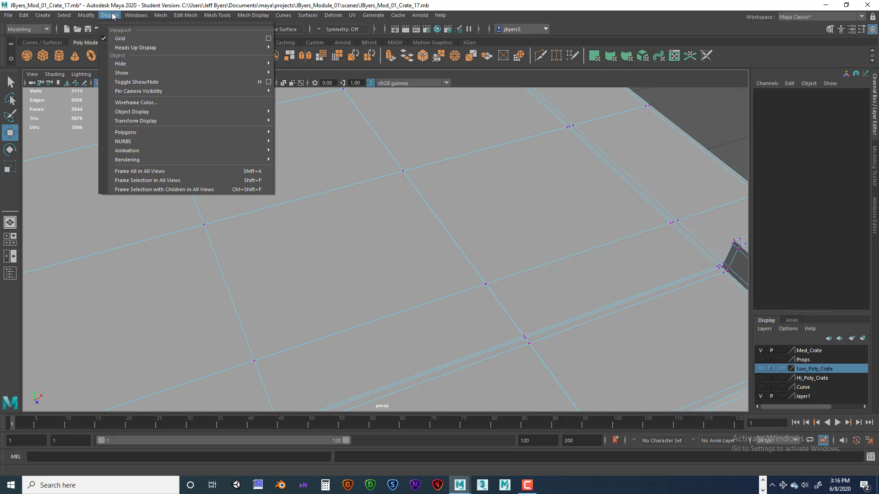
{"action": "mouse_move", "coordinate": [123, 48]}
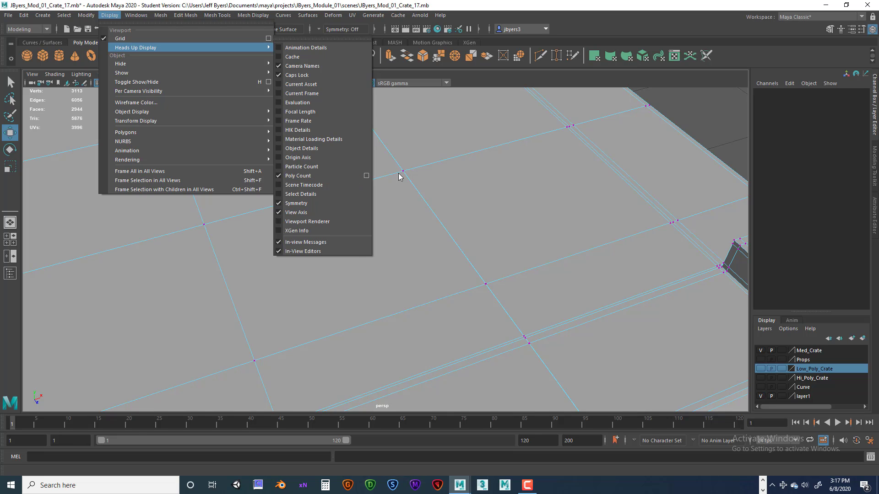
{"action": "left_click", "coordinate": [241, 207]}
- In the top view, select the seam vertices at the crate's upper edge and check them in the perspective view
{"action": "scroll", "coordinate": [306, 220], "scroll_direction": "down", "scroll_amount": 4}
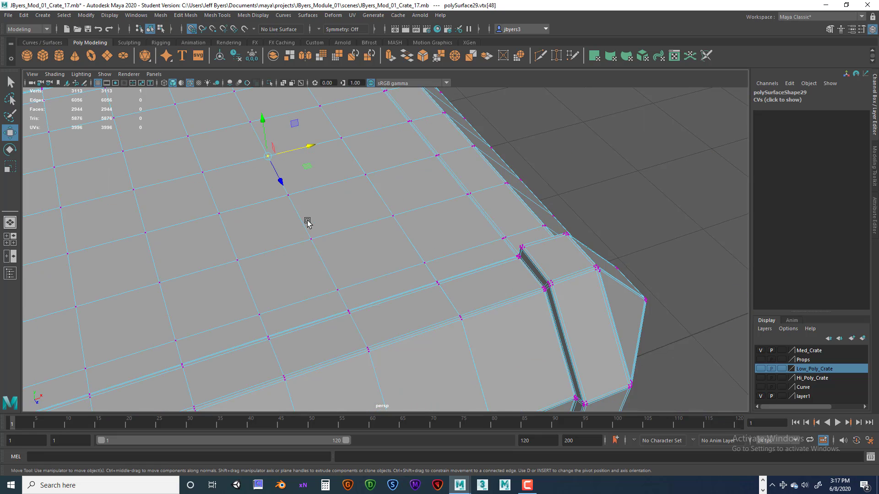
{"action": "left_click_drag", "start_coordinate": [393, 248], "coordinate": [362, 248], "text": "alt"}
{"action": "scroll", "coordinate": [380, 219], "scroll_direction": "down", "scroll_amount": 5}
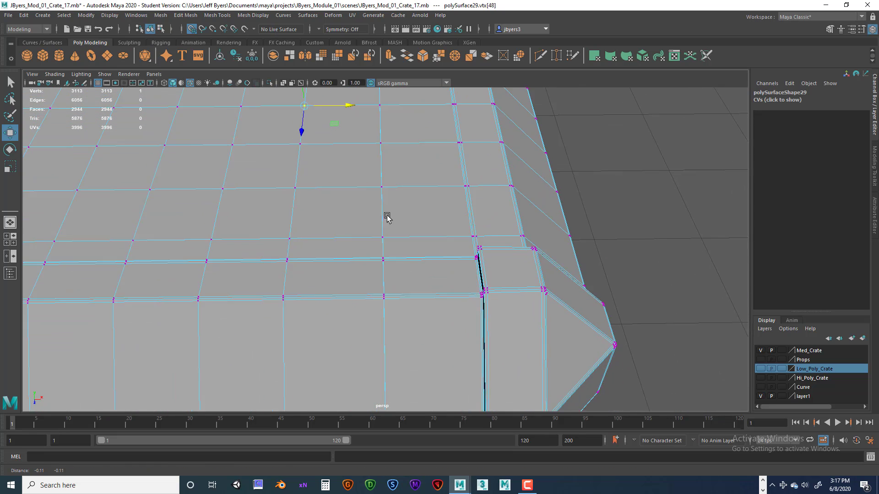
{"action": "key", "text": "space"}
{"action": "key", "text": "space"}
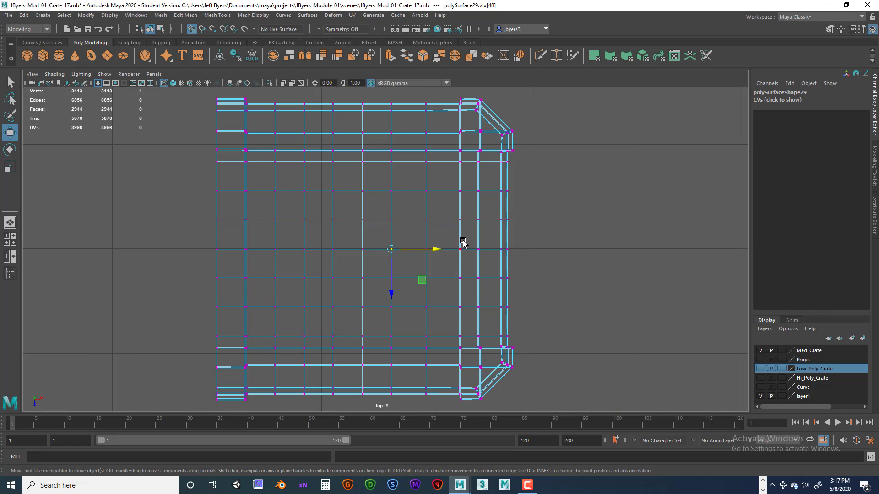
{"action": "middle_click_drag", "start_coordinate": [447, 142], "coordinate": [414, 163], "text": "alt"}
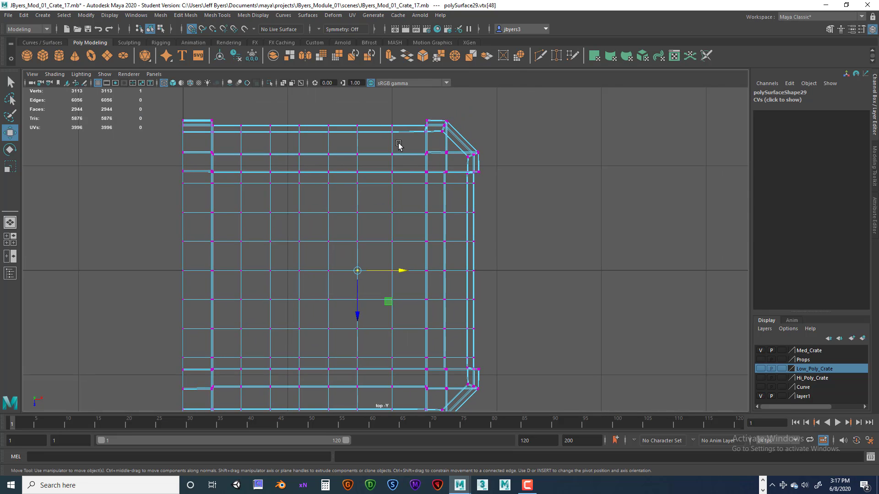
{"action": "left_click_drag", "start_coordinate": [385, 121], "coordinate": [396, 140]}
{"action": "scroll", "coordinate": [453, 165], "scroll_direction": "down", "scroll_amount": 3}
{"action": "key", "text": "space"}
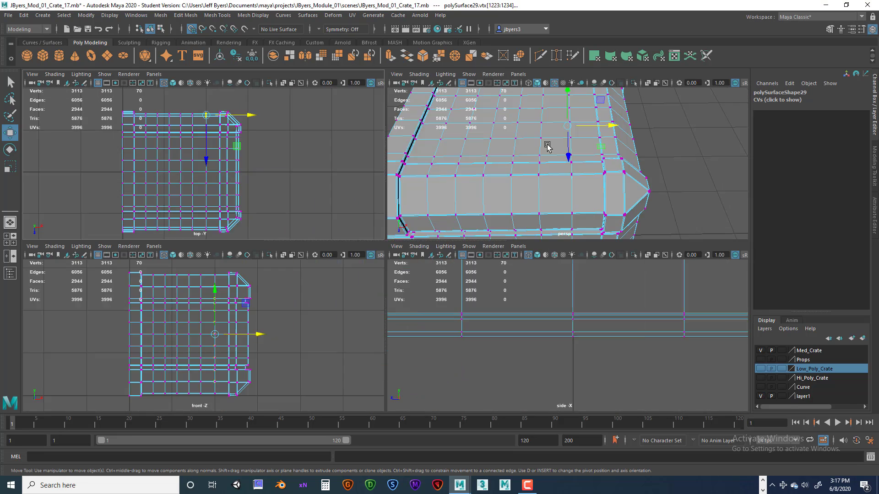
{"action": "key", "text": "space"}
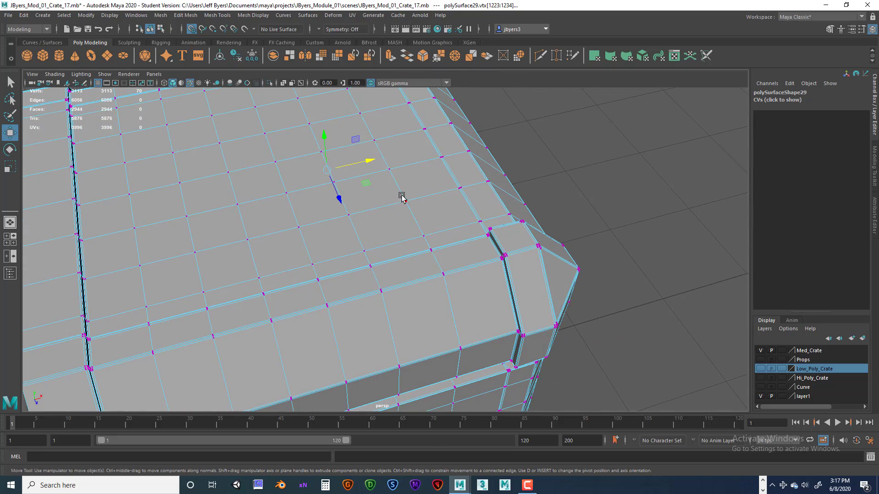
- Display the crate in wireframe and select a pair of overlapping vertices on the seam
{"action": "left_click_drag", "start_coordinate": [405, 199], "coordinate": [551, 211]}
{"action": "key", "text": "4"}
{"action": "key", "text": "super"}
{"action": "key", "text": "super"}
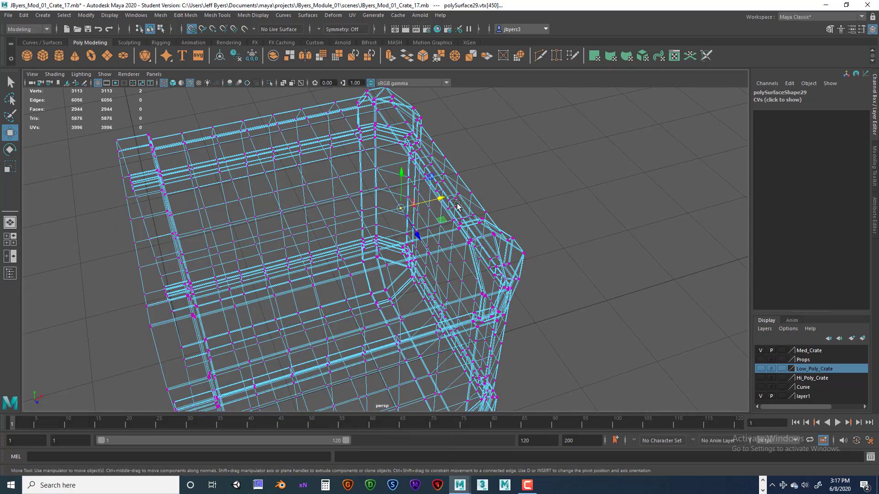
- Inspect the seam vertices in wireframe and select the whole crate piece as an object
{"action": "key", "text": "space"}
{"action": "left_click_drag", "start_coordinate": [606, 196], "coordinate": [603, 187], "text": "alt"}
{"action": "key", "text": "space"}
{"action": "left_click_drag", "start_coordinate": [503, 206], "coordinate": [457, 215], "text": "alt"}
{"action": "scroll", "coordinate": [492, 190], "scroll_direction": "up", "scroll_amount": 4}
{"action": "right_click_drag", "start_coordinate": [456, 214], "coordinate": [520, 203], "text": "alt"}
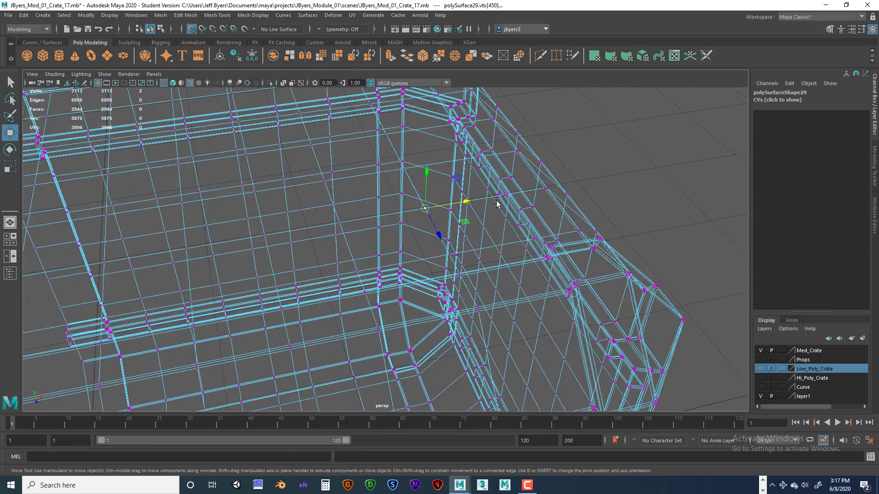
{"action": "left_click_drag", "start_coordinate": [516, 201], "coordinate": [444, 210], "text": "alt"}
{"action": "right_click", "coordinate": [437, 195]}
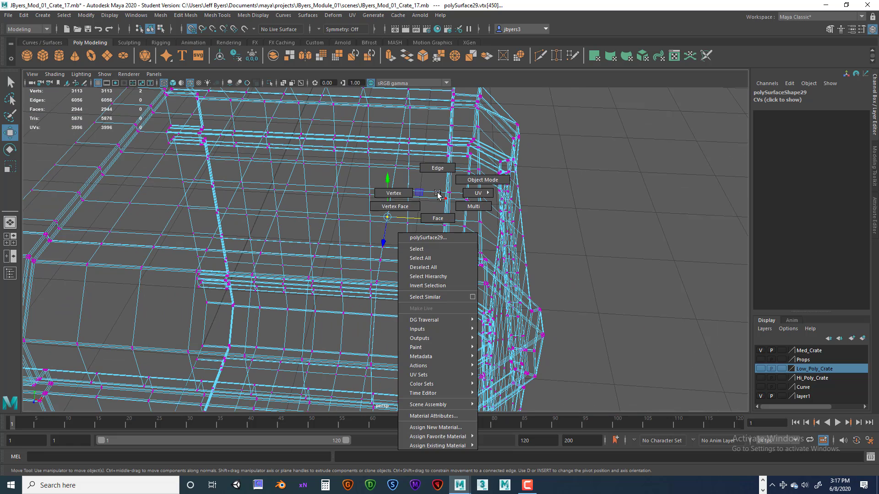
{"action": "left_click", "coordinate": [424, 251]}
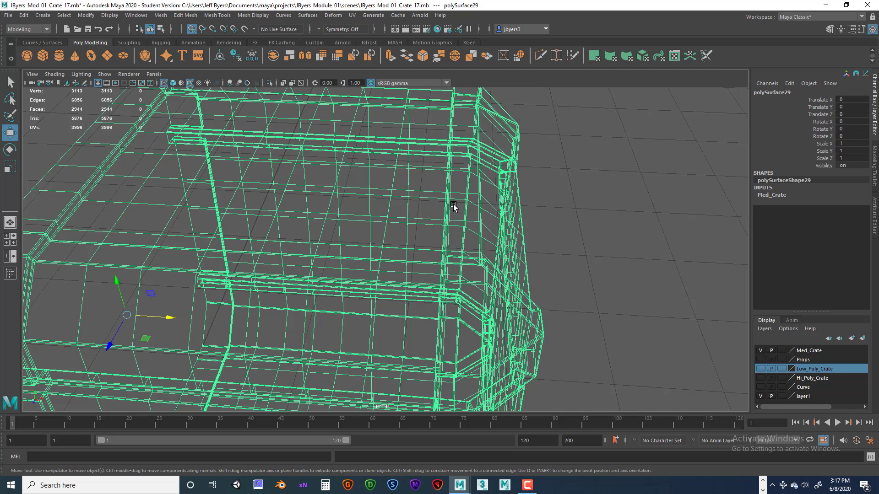
- Display the crate with smooth mesh preview and shading, and clear the selection
{"action": "key", "text": "3"}
{"action": "right_click_drag", "start_coordinate": [457, 176], "coordinate": [436, 231]}
{"action": "key", "text": "5"}
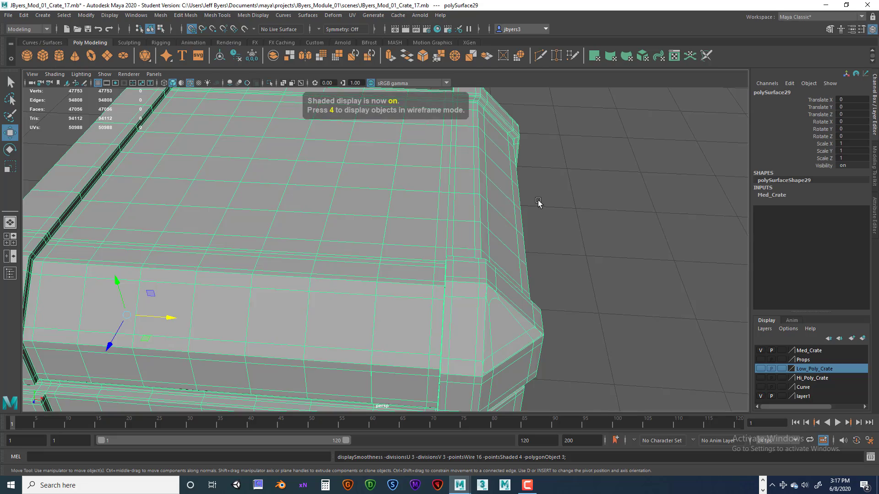
{"action": "scroll", "coordinate": [537, 202], "scroll_direction": "down", "scroll_amount": 5}
{"action": "left_click_drag", "start_coordinate": [529, 212], "coordinate": [408, 192], "text": "alt"}
{"action": "right_click_drag", "start_coordinate": [409, 193], "coordinate": [388, 250]}
{"action": "left_click", "coordinate": [523, 212]}
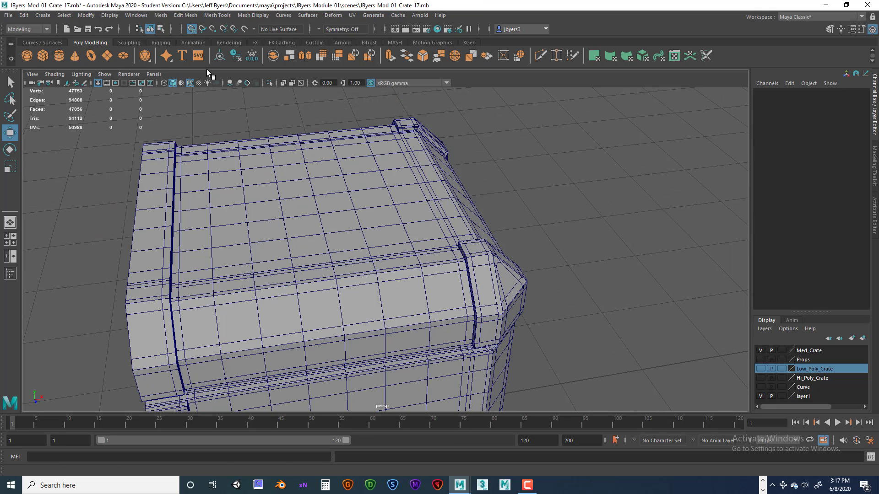
- Toggle the wireframe overlay off and on to examine the seam line across the smoothed crate surface
{"action": "left_click", "coordinate": [190, 83]}
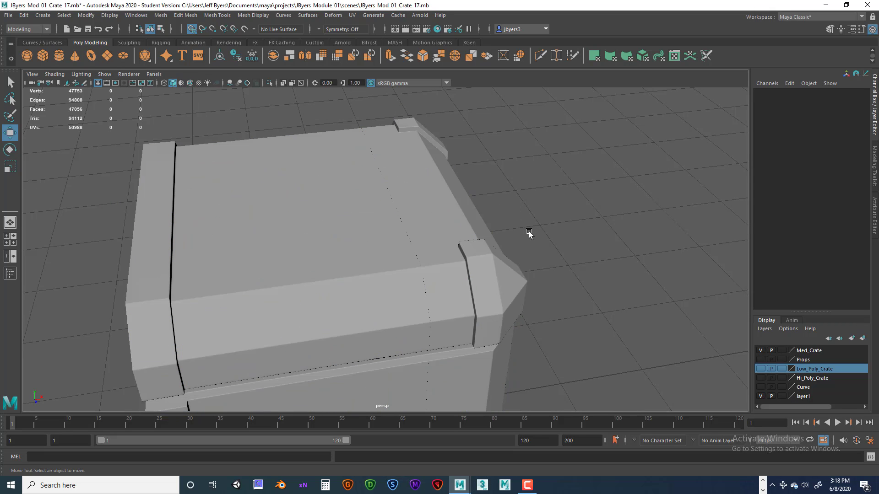
{"action": "left_click_drag", "start_coordinate": [519, 235], "coordinate": [453, 239], "text": "alt"}
{"action": "scroll", "coordinate": [515, 227], "scroll_direction": "up", "scroll_amount": 4}
{"action": "left_click_drag", "start_coordinate": [347, 240], "coordinate": [440, 237], "text": "alt"}
{"action": "left_click", "coordinate": [437, 239]}
{"action": "left_click", "coordinate": [558, 188]}
{"action": "left_click_drag", "start_coordinate": [558, 187], "coordinate": [512, 208], "text": "alt"}
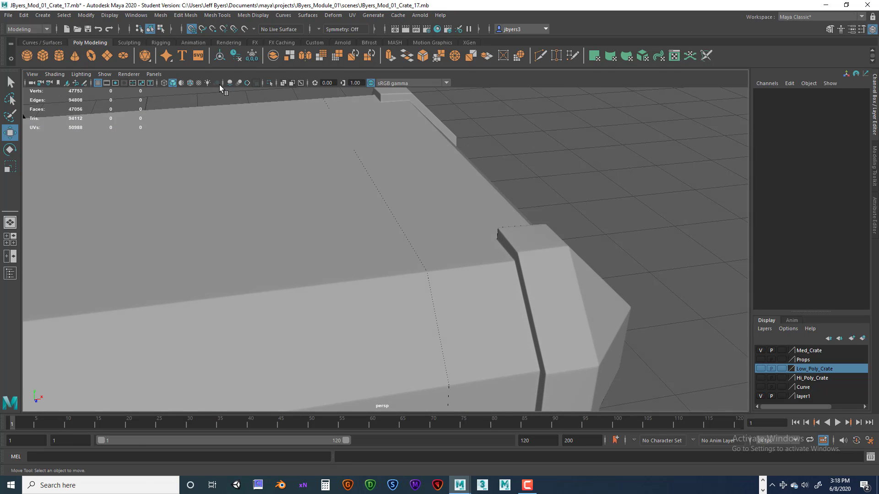
{"action": "left_click", "coordinate": [191, 85]}
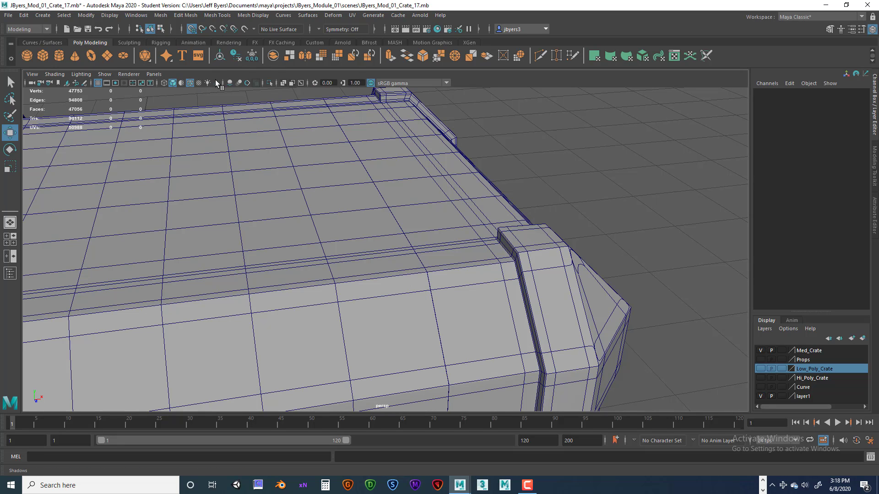
{"action": "left_click", "coordinate": [190, 83]}
- Switch the crate to vertex selection and select the full column of seam vertices in the front view
{"action": "mouse_move", "coordinate": [551, 250]}
{"action": "left_mouse_down", "text": "alt"}
{"action": "mouse_move", "coordinate": [571, 255]}
{"action": "mouse_move", "coordinate": [553, 215]}
{"action": "mouse_move", "coordinate": [432, 225]}
{"action": "mouse_move", "coordinate": [421, 235]}
{"action": "mouse_move", "coordinate": [399, 224]}
{"action": "mouse_move", "coordinate": [425, 221]}
{"action": "mouse_move", "coordinate": [394, 221]}
{"action": "mouse_move", "coordinate": [428, 230]}
{"action": "mouse_move", "coordinate": [398, 234]}
{"action": "mouse_move", "coordinate": [393, 214]}
{"action": "mouse_move", "coordinate": [365, 192]}
{"action": "left_mouse_up", "text": "alt"}
{"action": "left_click", "coordinate": [394, 214]}
{"action": "right_click", "coordinate": [381, 146]}
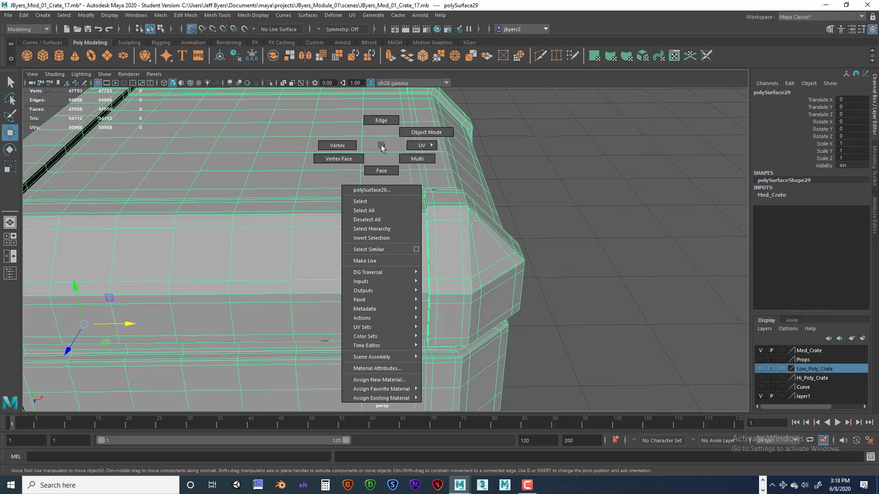
{"action": "left_click", "coordinate": [344, 145]}
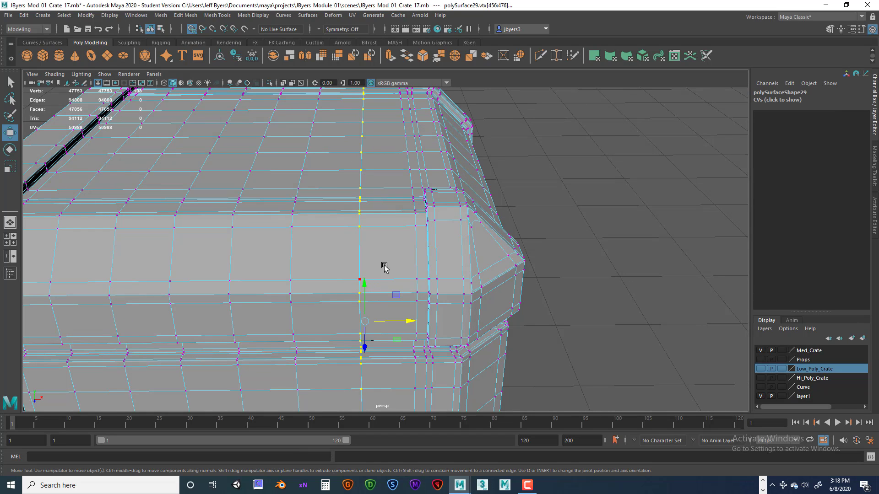
{"action": "left_click", "coordinate": [552, 158]}
{"action": "key", "text": "space"}
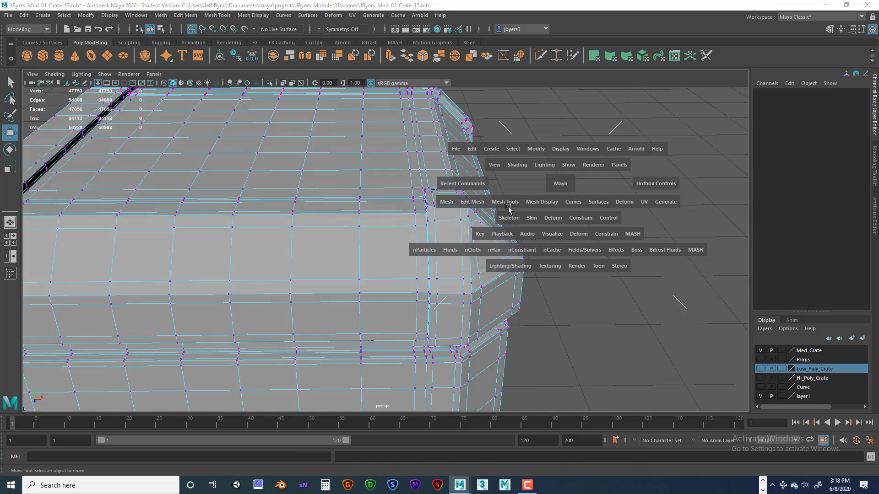
{"action": "key", "text": "space"}
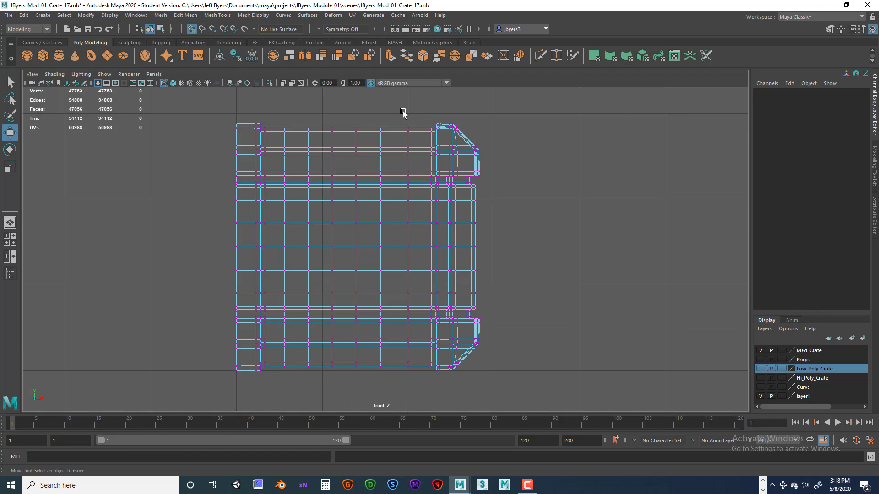
{"action": "left_click_drag", "start_coordinate": [401, 110], "coordinate": [419, 389]}
- Check the selected seam vertices around the whole crate in the perspective view with the Select tool active
{"action": "key", "text": "space"}
{"action": "key", "text": "space"}
{"action": "left_click_drag", "start_coordinate": [484, 216], "coordinate": [463, 242], "text": "alt"}
{"action": "scroll", "coordinate": [500, 234], "scroll_direction": "down", "scroll_amount": 3}
{"action": "middle_click_drag", "start_coordinate": [464, 243], "coordinate": [490, 189], "text": "alt"}
{"action": "right_click_drag", "start_coordinate": [490, 189], "coordinate": [447, 207], "text": "alt"}
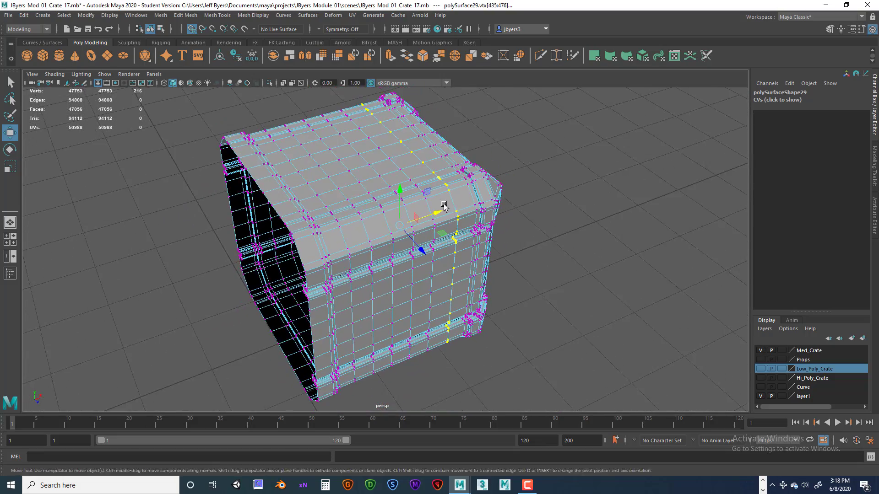
{"action": "left_click_drag", "start_coordinate": [447, 207], "coordinate": [444, 213], "text": "alt"}
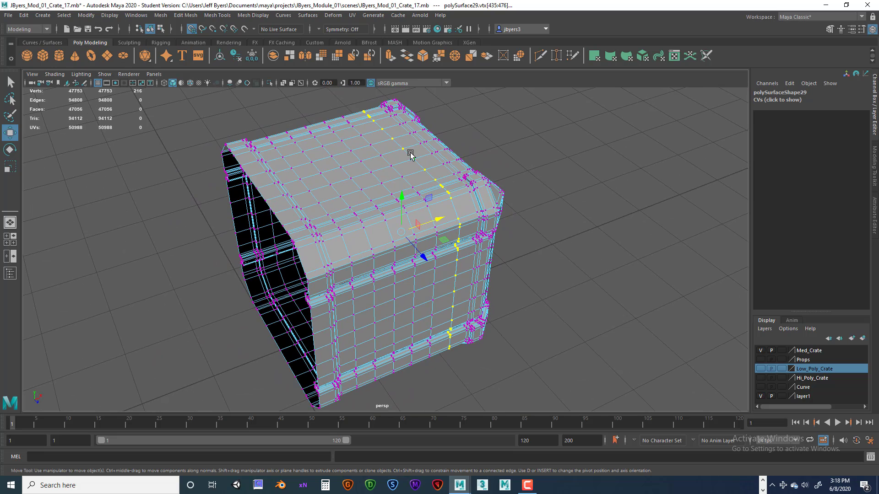
{"action": "key", "text": "q"}
{"action": "left_click_drag", "start_coordinate": [397, 194], "coordinate": [392, 186], "text": "alt"}
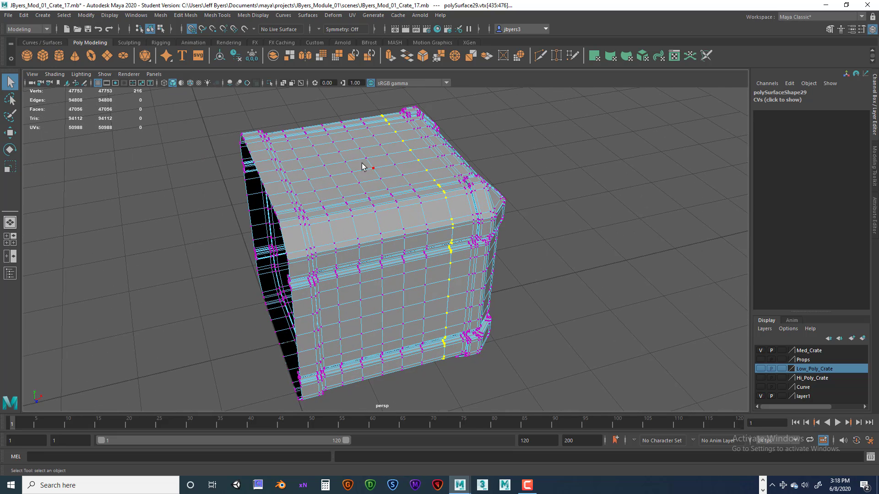
- Limit the hotbox's menu sets to Modeling
{"action": "key", "text": "space"}
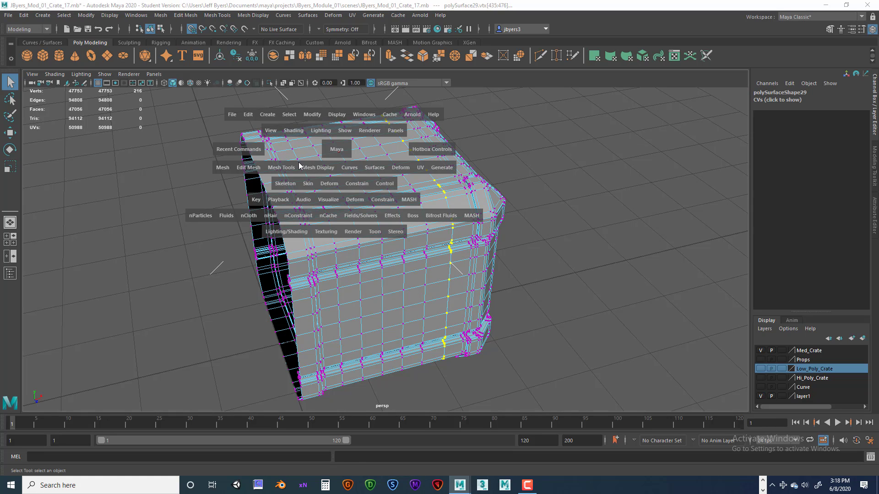
{"action": "left_click", "coordinate": [431, 151]}
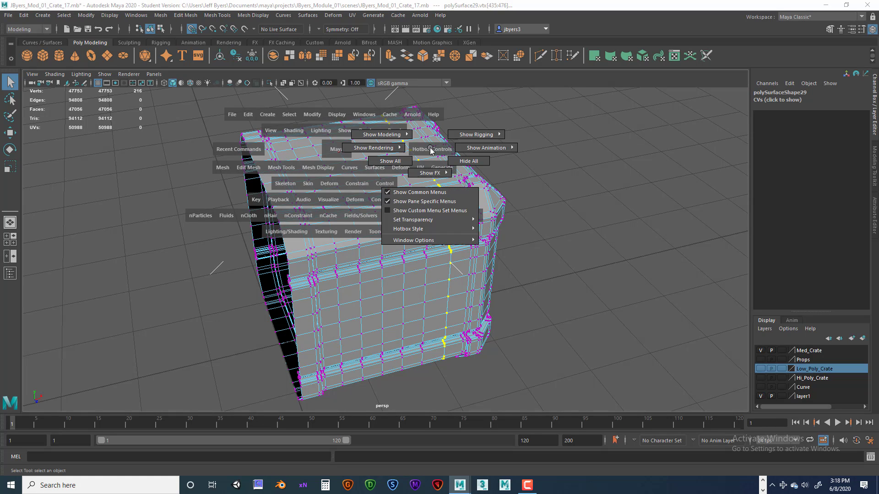
{"action": "left_click_drag", "start_coordinate": [431, 150], "coordinate": [402, 109]}
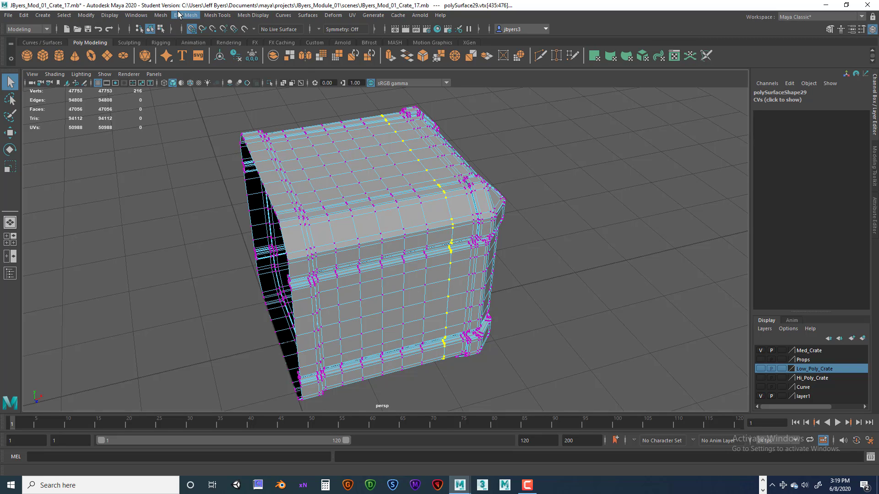
- Open the Merge Vertices options for the selected seam vertices and examine the Threshold setting
{"action": "key", "text": "space"}
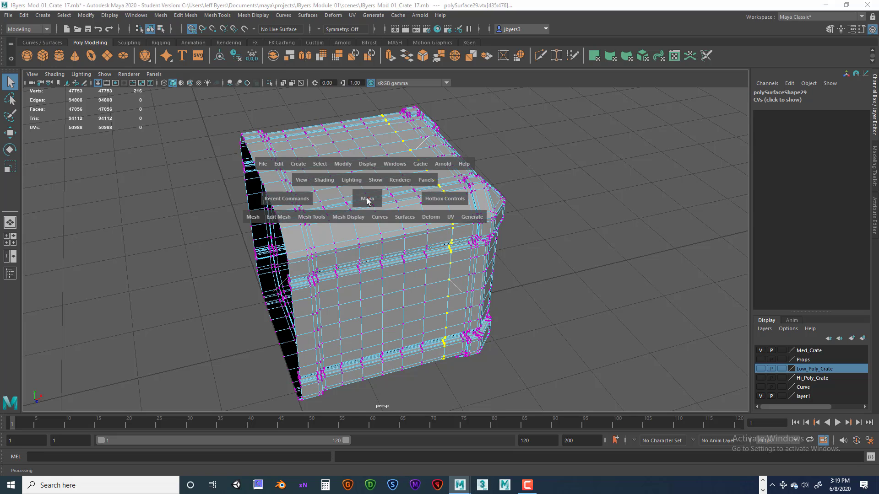
{"action": "left_click", "coordinate": [306, 219]}
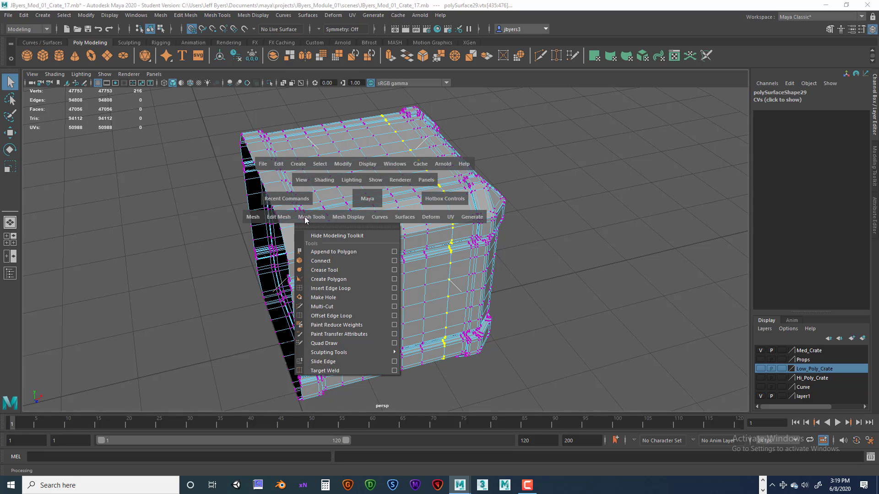
{"action": "left_click", "coordinate": [290, 219]}
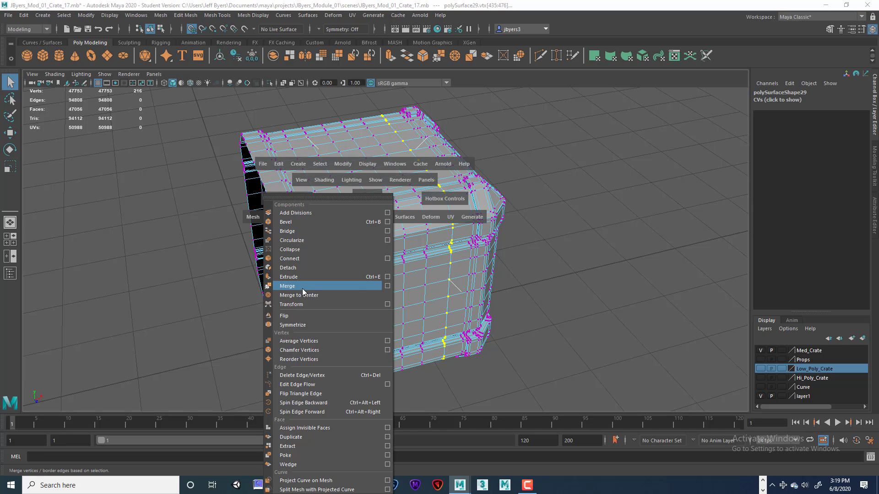
{"action": "left_click", "coordinate": [202, 296]}
{"action": "key", "text": "space"}
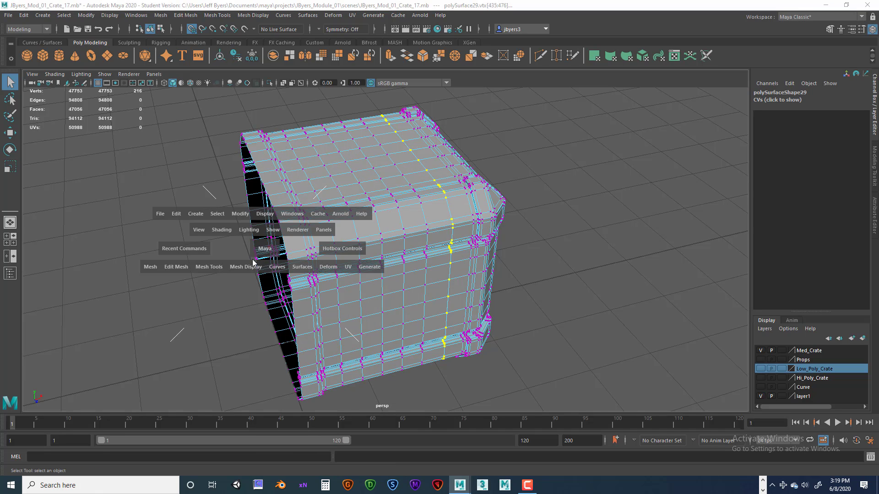
{"action": "key", "text": "space"}
{"action": "left_click", "coordinate": [223, 201]}
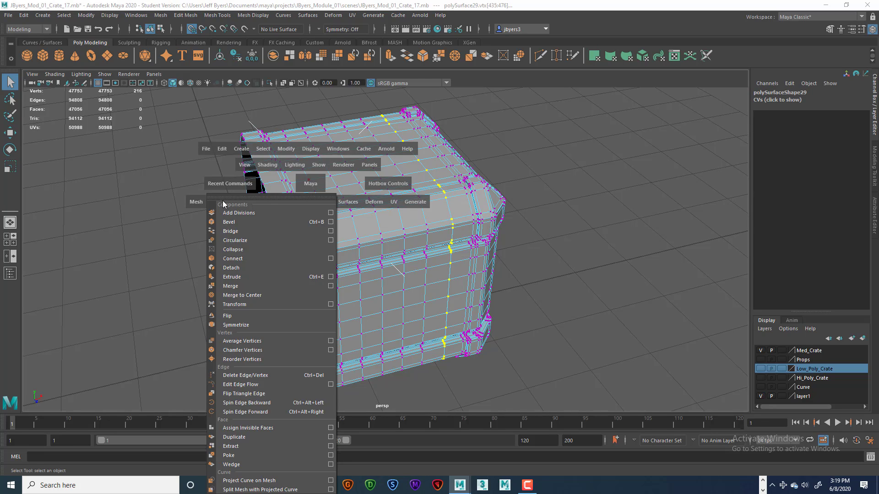
{"action": "left_click", "coordinate": [332, 287]}
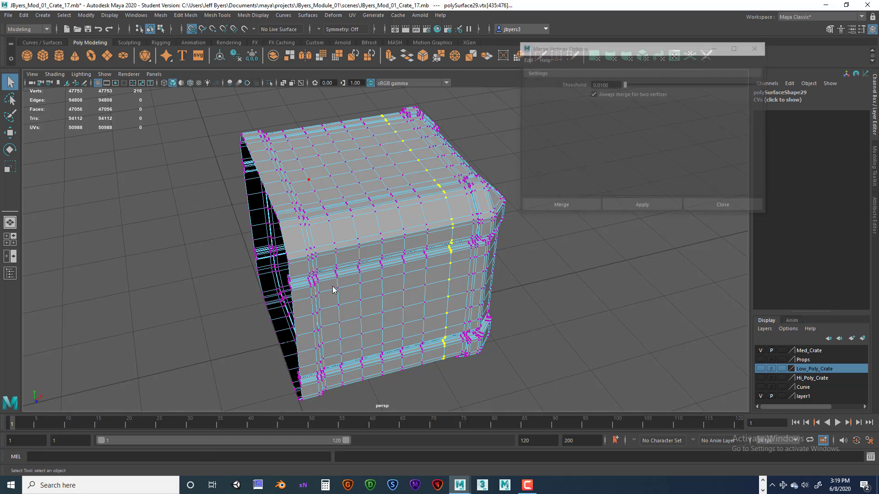
{"action": "left_click_drag", "start_coordinate": [614, 55], "coordinate": [627, 99]}
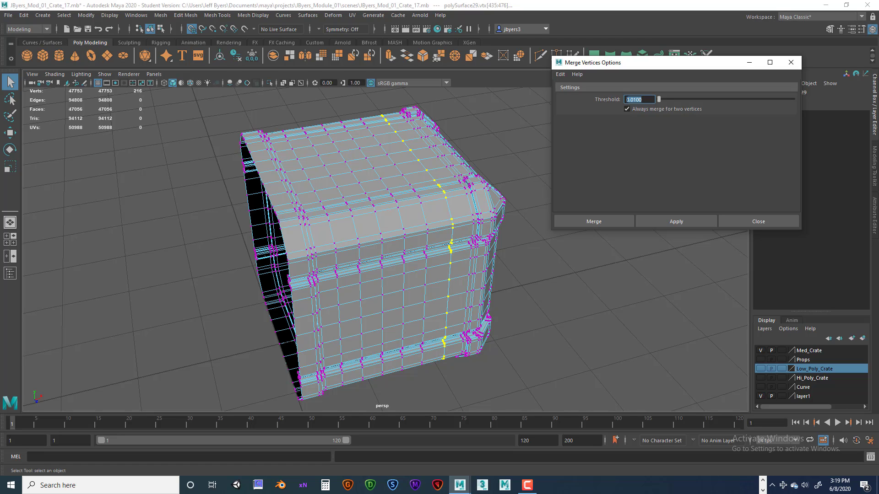
{"action": "left_click", "coordinate": [645, 100]}
{"action": "left_click", "coordinate": [646, 99]}
- Examine the spacing between the selected seam vertices up close where they cross the crate's recessed groove
{"action": "scroll", "coordinate": [464, 269], "scroll_direction": "up", "scroll_amount": 6}
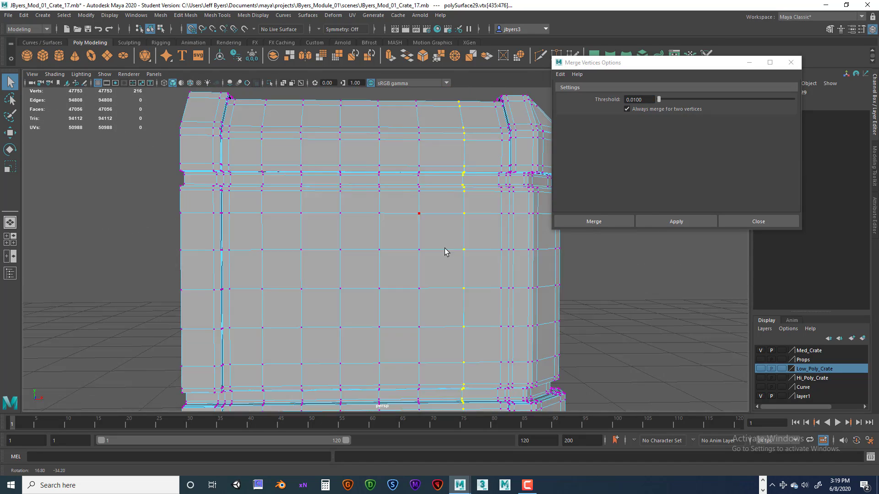
{"action": "right_click_drag", "start_coordinate": [337, 271], "coordinate": [553, 278], "text": "alt"}
{"action": "left_click_drag", "start_coordinate": [361, 275], "coordinate": [425, 290], "text": "alt"}
{"action": "middle_click_drag", "start_coordinate": [409, 293], "coordinate": [256, 354], "text": "alt"}
{"action": "left_click_drag", "start_coordinate": [345, 330], "coordinate": [400, 316], "text": "alt"}
{"action": "middle_click_drag", "start_coordinate": [400, 316], "coordinate": [366, 384], "text": "alt"}
{"action": "right_click_drag", "start_coordinate": [389, 366], "coordinate": [440, 359], "text": "alt"}
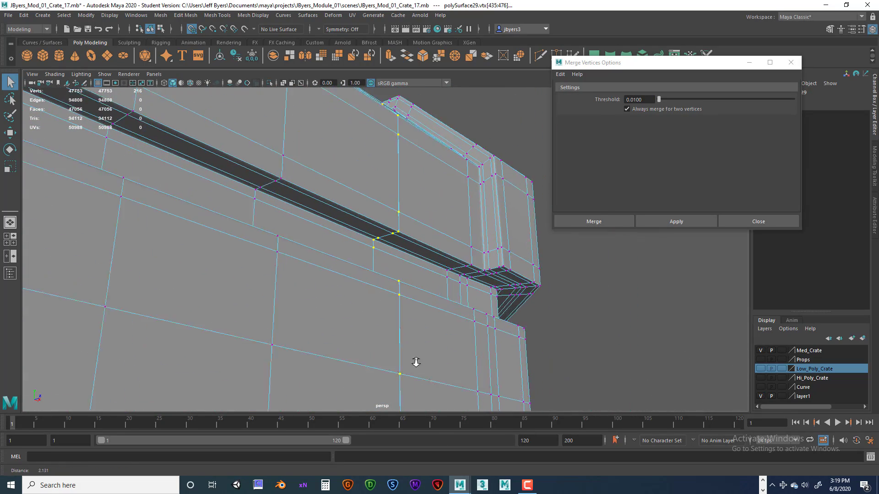
{"action": "middle_click_drag", "start_coordinate": [381, 313], "coordinate": [404, 354], "text": "alt"}
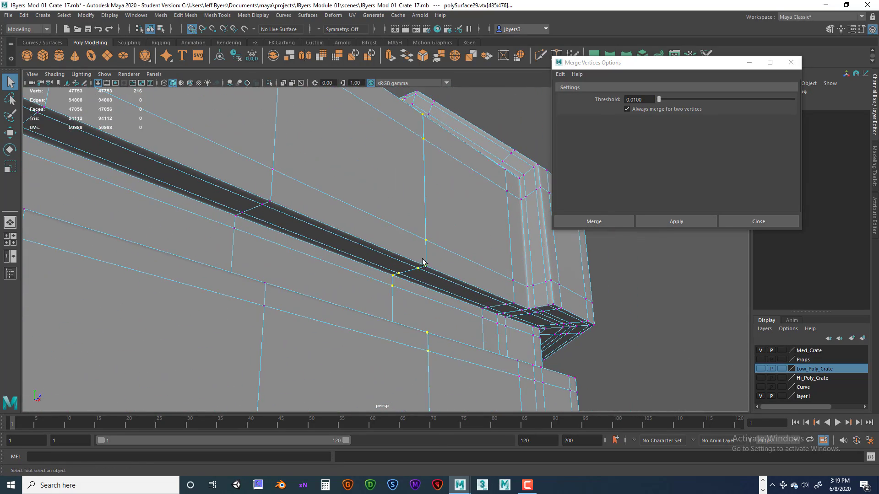
{"action": "right_click_drag", "start_coordinate": [433, 278], "coordinate": [461, 266], "text": "alt"}
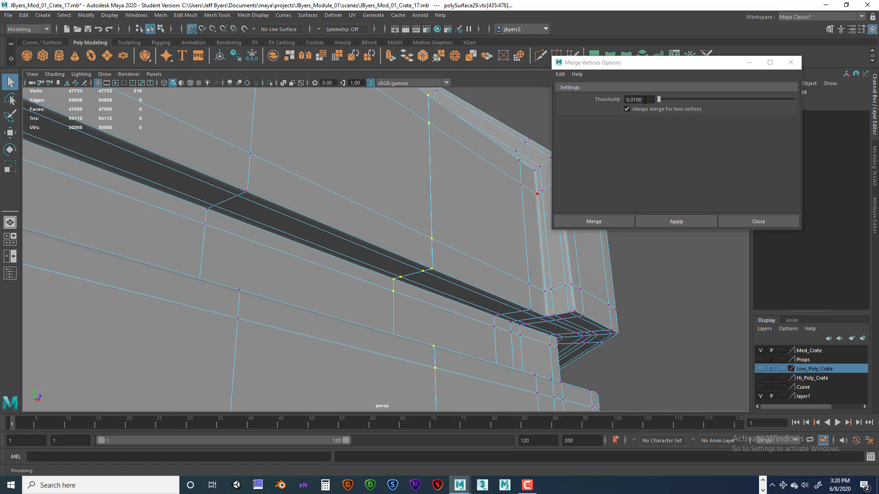
- Try merging the seam vertices with a threshold of 1, inspect the mesh and undo the merge
{"action": "left_click_drag", "start_coordinate": [644, 98], "coordinate": [632, 99]}
{"action": "type", "text": "1"}
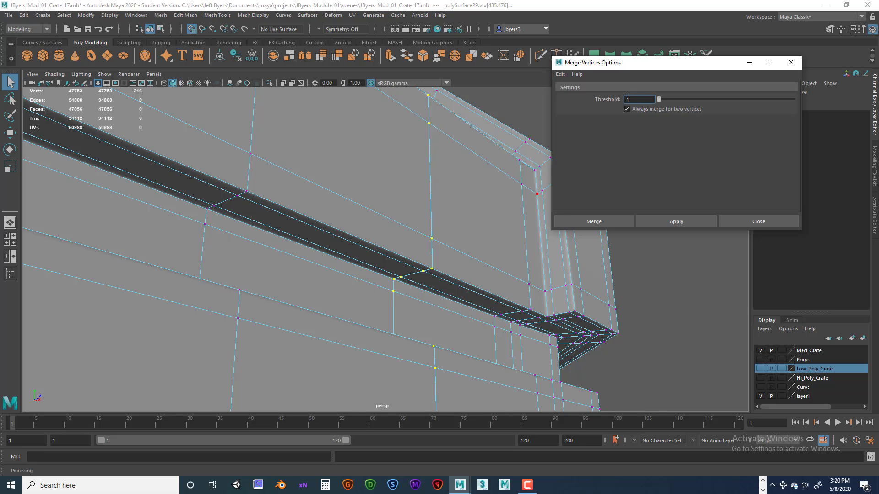
{"action": "left_click", "coordinate": [621, 221]}
{"action": "scroll", "coordinate": [526, 228], "scroll_direction": "down", "scroll_amount": 10}
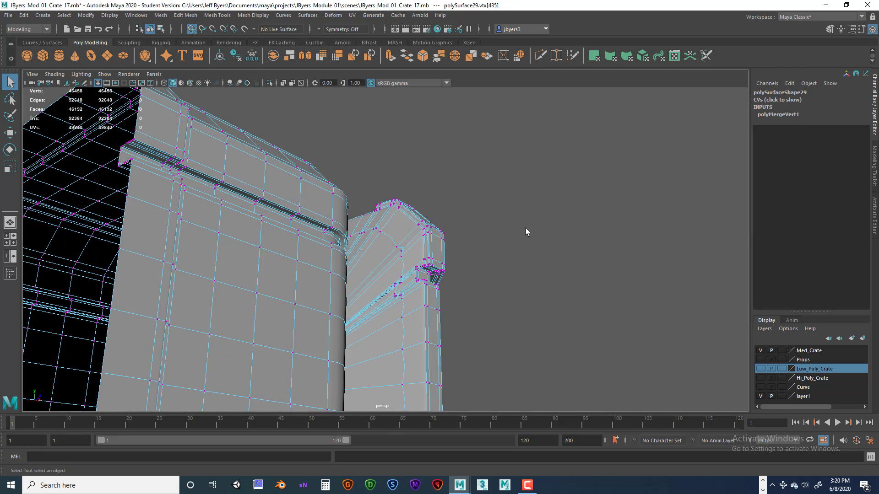
{"action": "left_click_drag", "start_coordinate": [509, 225], "coordinate": [382, 262], "text": "alt"}
{"action": "key", "text": "ctrl+z"}
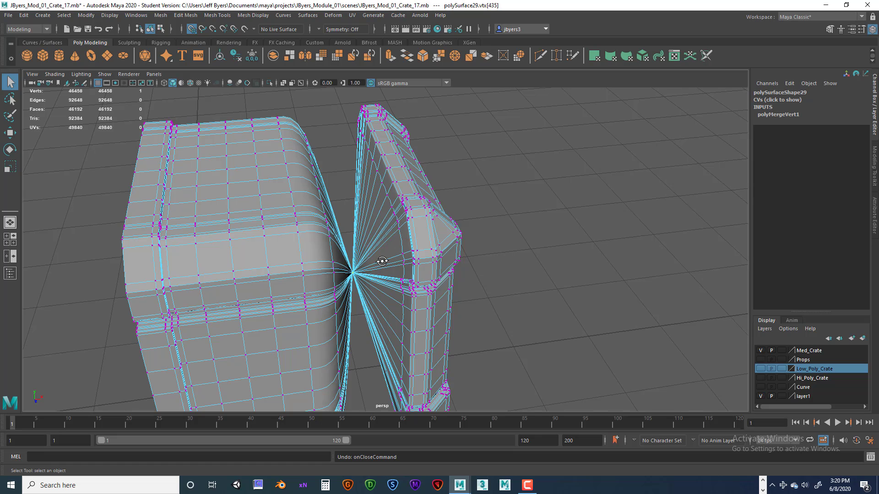
{"action": "key", "text": "ctrl+z"}
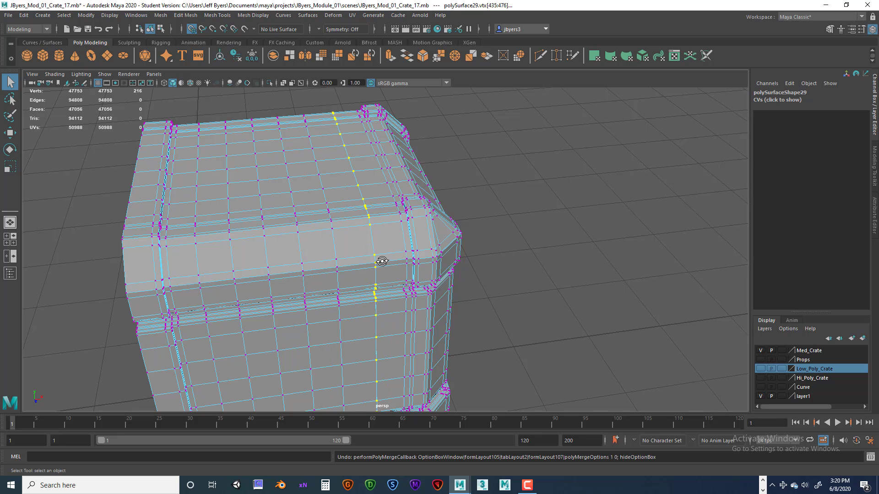
- Try merging the selected seam vertices with a lower threshold, inspect the crate's mesh and undo the merge
{"action": "left_click_drag", "start_coordinate": [413, 224], "coordinate": [447, 194], "text": "alt"}
{"action": "scroll", "coordinate": [429, 206], "scroll_direction": "up", "scroll_amount": 10}
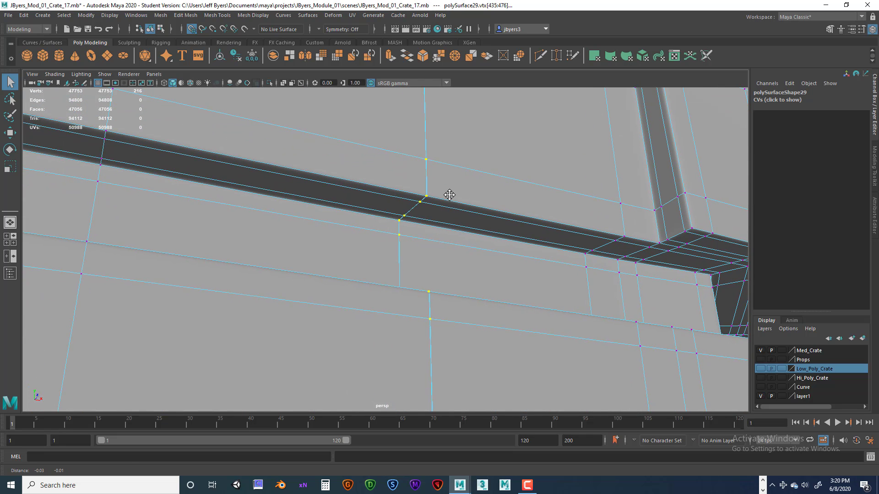
{"action": "key", "text": "space"}
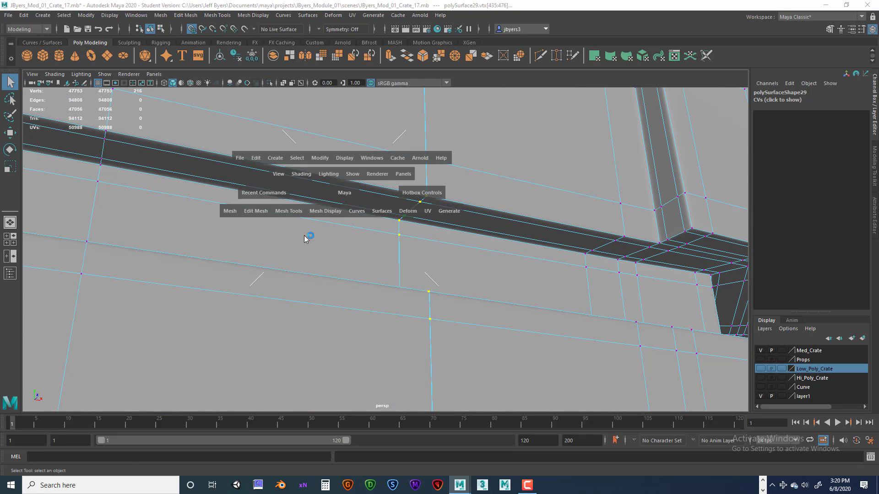
{"action": "left_click", "coordinate": [255, 211]}
{"action": "left_click", "coordinate": [363, 286]}
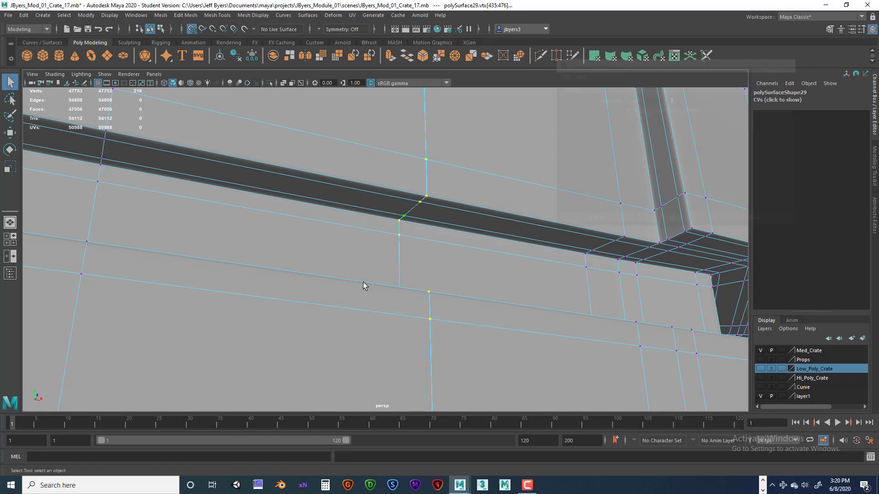
{"action": "left_click", "coordinate": [650, 100]}
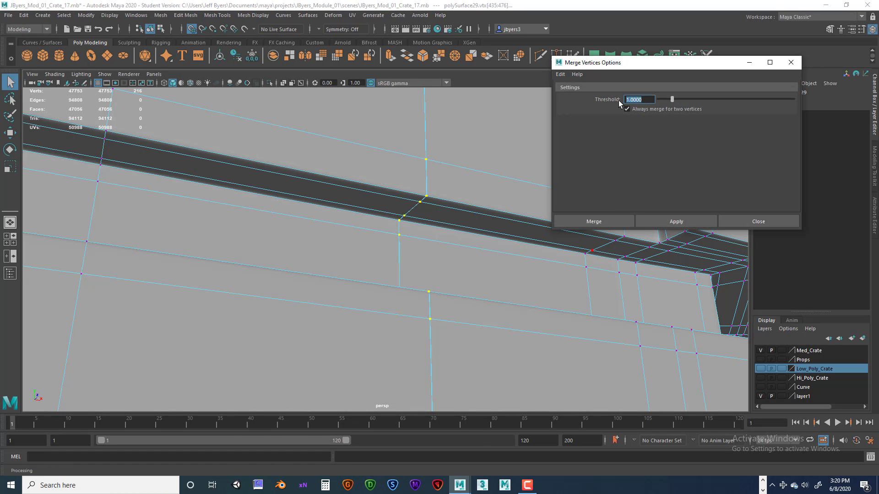
{"action": "key", "text": "BackSpace"}
{"action": "key", "text": "Return"}
{"action": "left_click", "coordinate": [593, 221]}
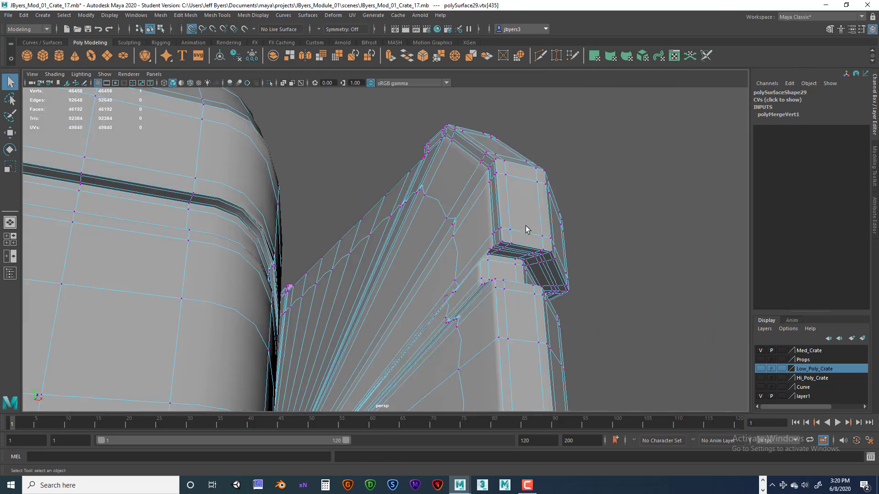
{"action": "left_click_drag", "start_coordinate": [525, 226], "coordinate": [473, 277], "text": "alt"}
{"action": "key", "text": "ctrl+z"}
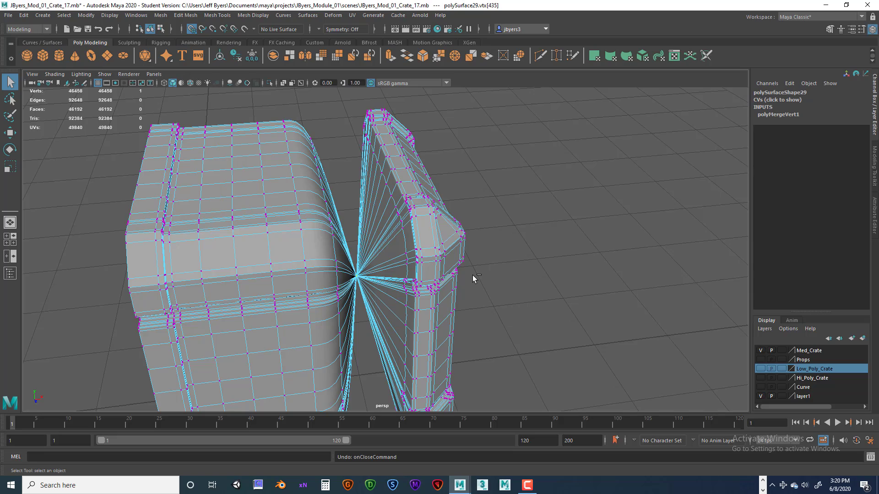
{"action": "key", "text": "ctrl+z"}
- Try merging the seam vertices with a threshold of 0.001, inspect the recessed groove up close and undo the merge
{"action": "left_click_drag", "start_coordinate": [512, 219], "coordinate": [547, 202], "text": "alt"}
{"action": "scroll", "coordinate": [519, 221], "scroll_direction": "up", "scroll_amount": 5}
{"action": "key", "text": "space"}
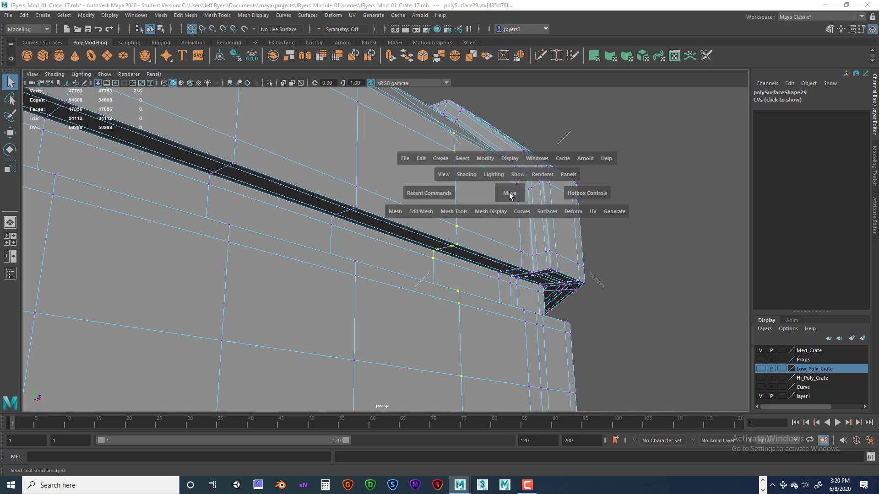
{"action": "left_click", "coordinate": [426, 212]}
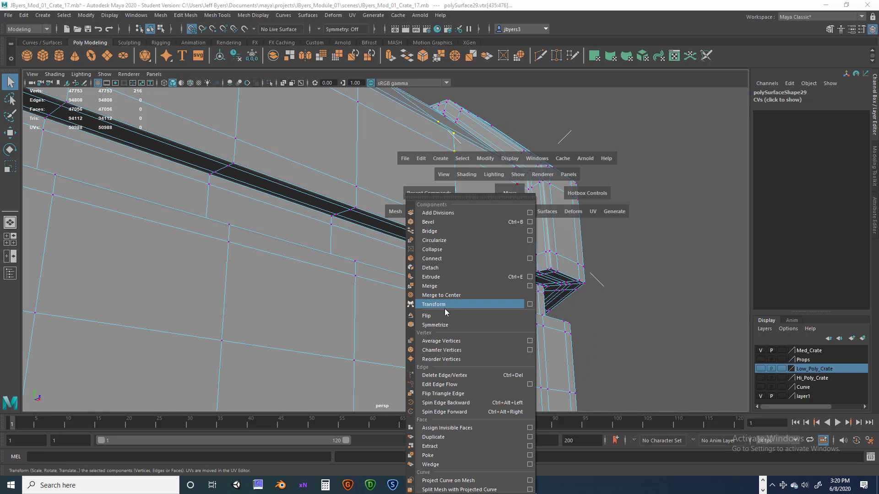
{"action": "left_click", "coordinate": [529, 286]}
{"action": "left_click", "coordinate": [635, 100]}
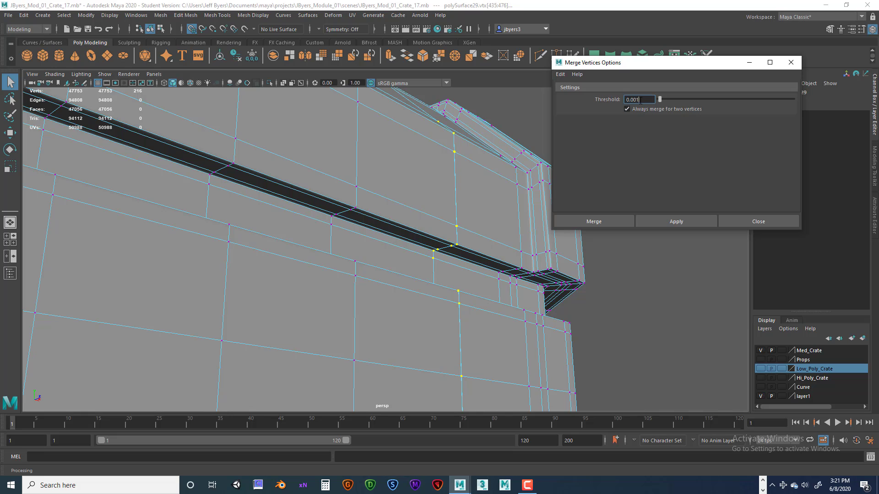
{"action": "left_click", "coordinate": [608, 220]}
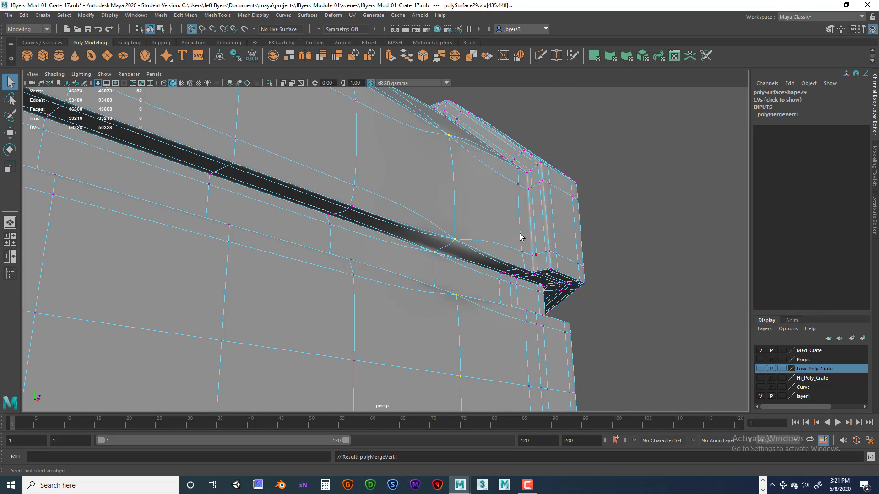
{"action": "left_click_drag", "start_coordinate": [494, 183], "coordinate": [509, 207], "text": "alt"}
{"action": "scroll", "coordinate": [453, 223], "scroll_direction": "down", "scroll_amount": 5}
{"action": "scroll", "coordinate": [450, 208], "scroll_direction": "up", "scroll_amount": 7}
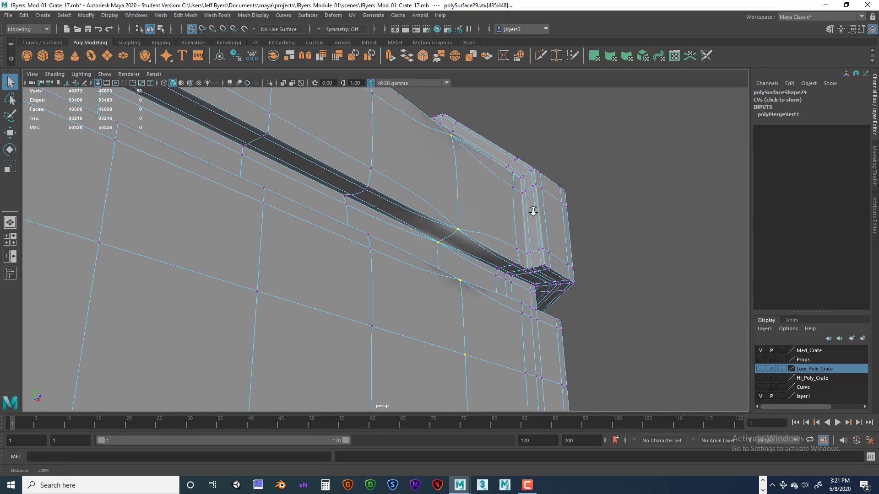
{"action": "right_click_drag", "start_coordinate": [510, 207], "coordinate": [560, 214], "text": "alt"}
{"action": "left_click_drag", "start_coordinate": [560, 214], "coordinate": [528, 218], "text": "alt"}
{"action": "key", "text": "ctrl+z"}
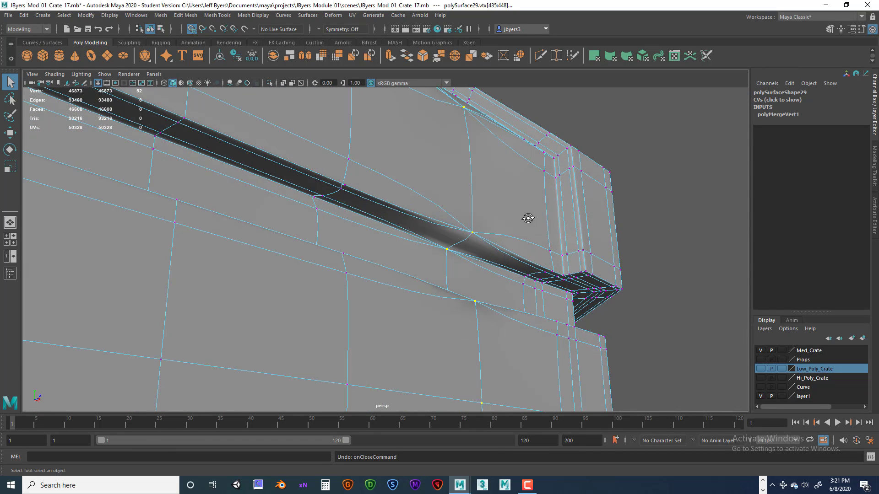
- Merge the overlapping seam vertices with a threshold small enough to keep neighbouring vertices along the seam separate
{"action": "key", "text": "space"}
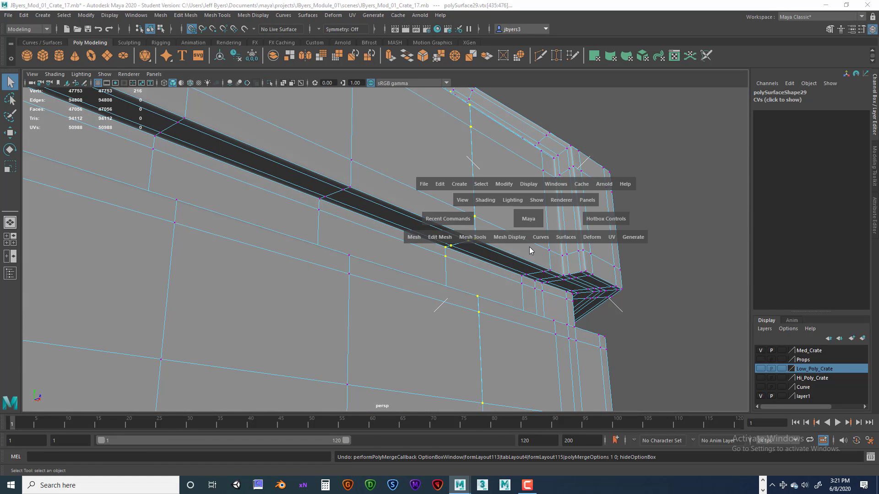
{"action": "left_click", "coordinate": [434, 239]}
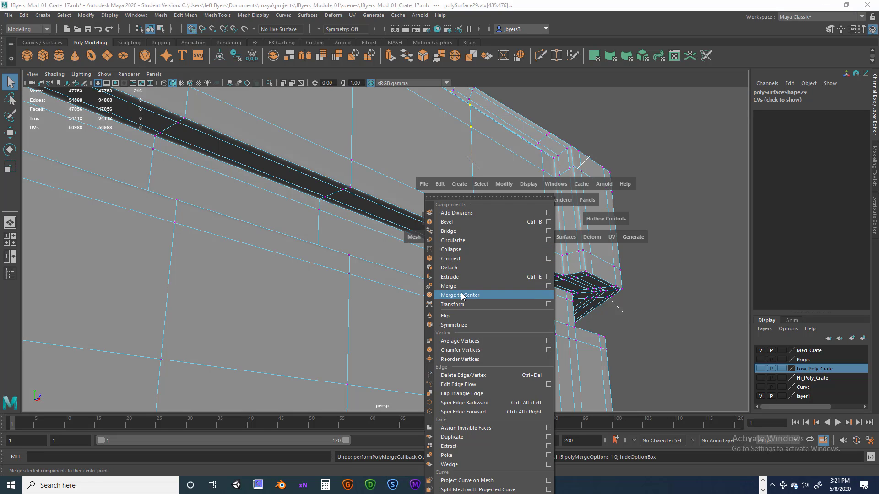
{"action": "left_click", "coordinate": [549, 285]}
{"action": "left_click", "coordinate": [636, 100]}
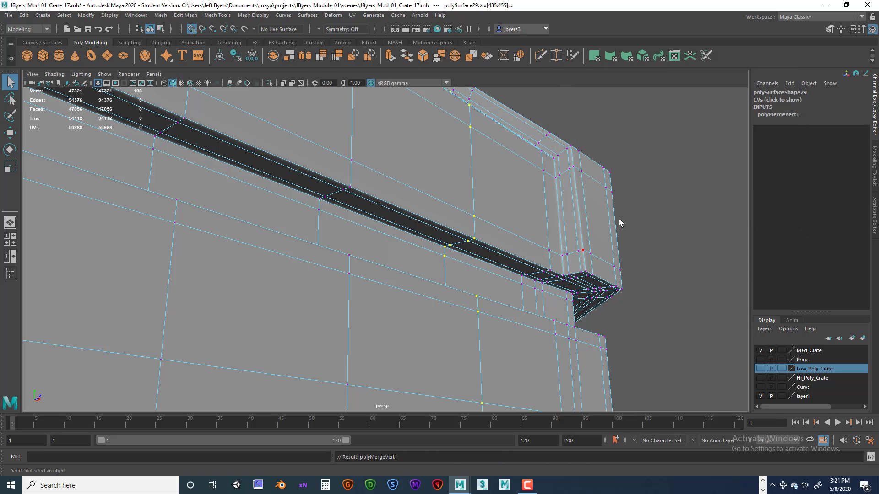
- Inspect the merged seam vertices up close across the crate's top and groove, checking them in wireframe and shaded display
{"action": "left_click_drag", "start_coordinate": [533, 210], "coordinate": [468, 257], "text": "alt"}
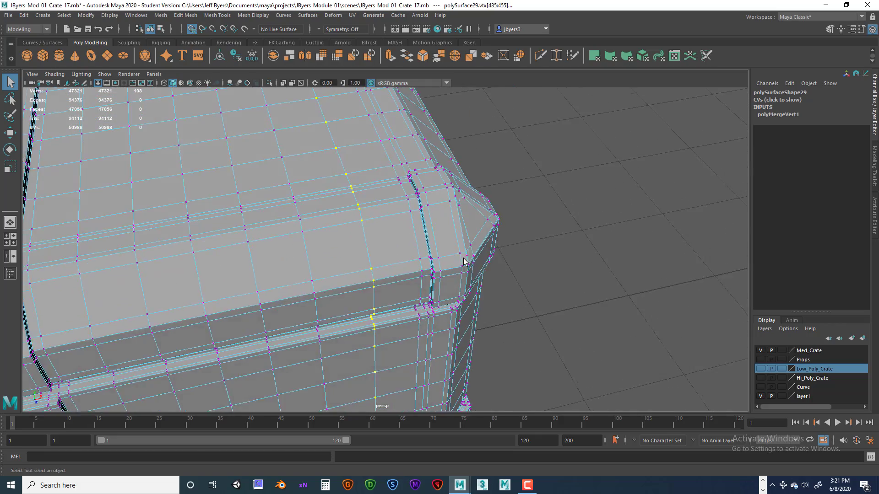
{"action": "scroll", "coordinate": [408, 235], "scroll_direction": "up", "scroll_amount": 5}
{"action": "middle_click_drag", "start_coordinate": [408, 235], "coordinate": [425, 236], "text": "alt"}
{"action": "left_click_drag", "start_coordinate": [425, 236], "coordinate": [418, 261], "text": "alt"}
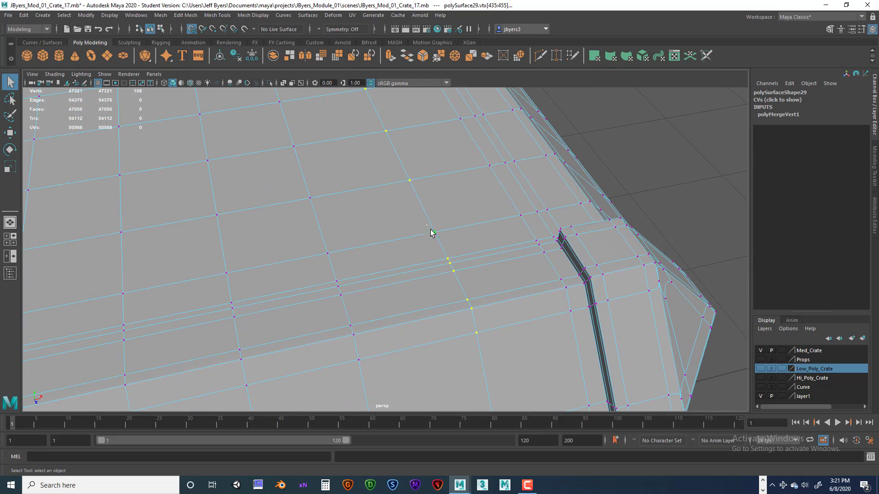
{"action": "left_click_drag", "start_coordinate": [456, 237], "coordinate": [474, 229], "text": "alt"}
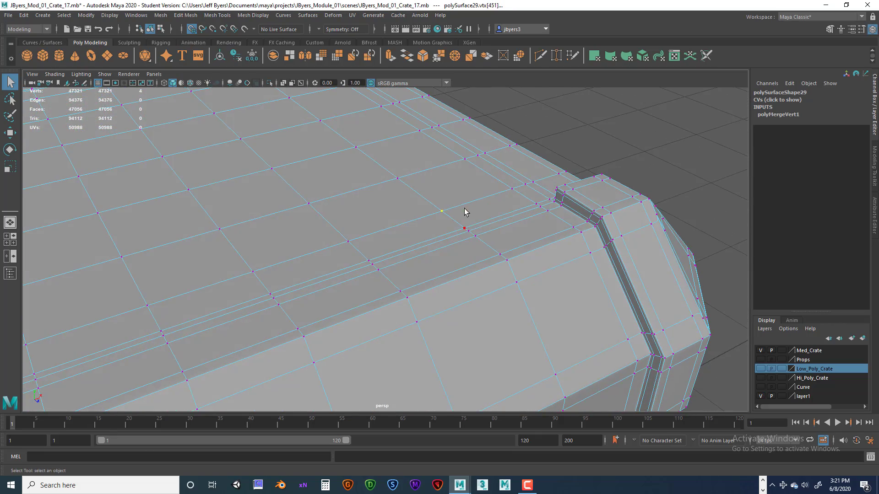
{"action": "left_click_drag", "start_coordinate": [589, 142], "coordinate": [588, 227], "text": "alt"}
{"action": "key", "text": "4"}
{"action": "key", "text": "super"}
{"action": "left_click", "coordinate": [550, 200]}
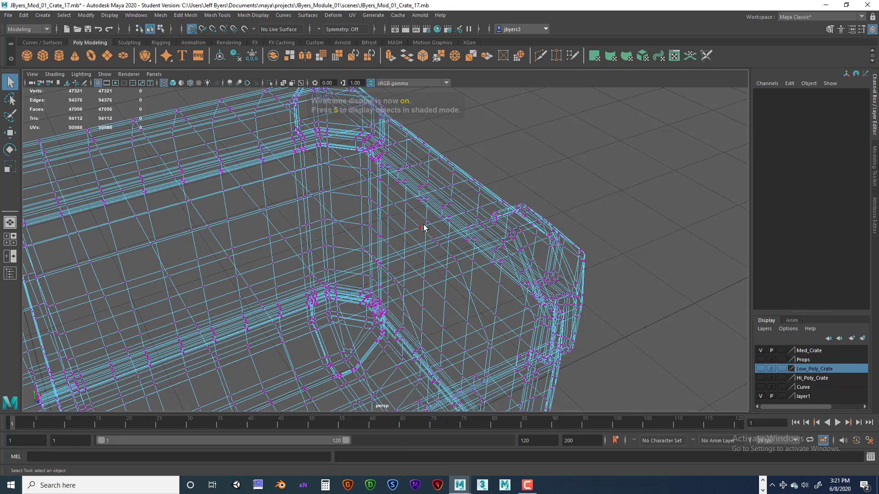
{"action": "key", "text": "5"}
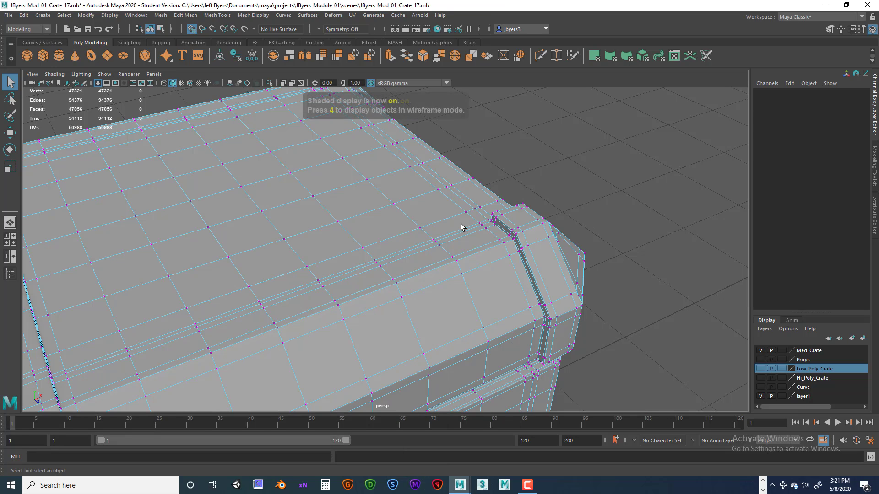
{"action": "left_click", "coordinate": [393, 203]}
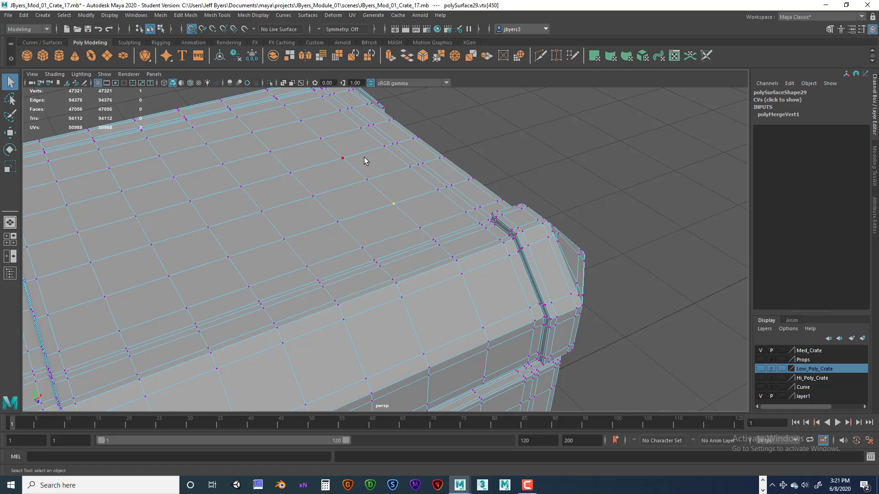
{"action": "key", "text": "4"}
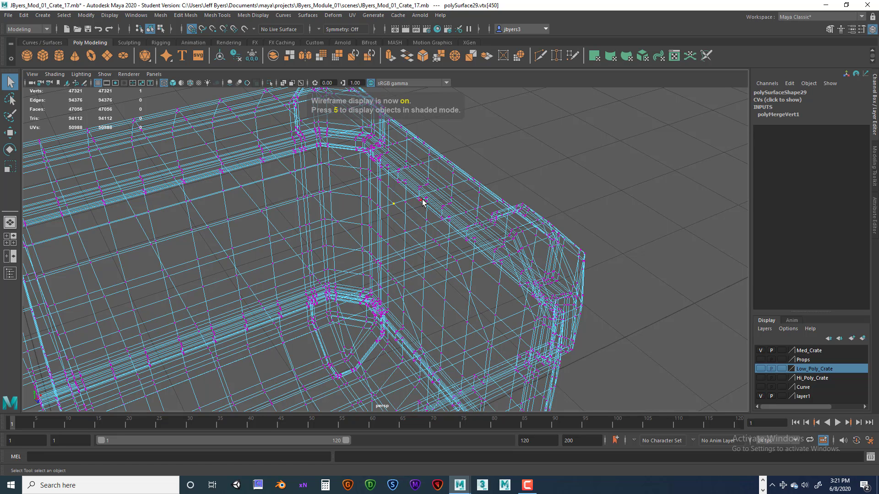
{"action": "key", "text": "5"}
- Switch the crate from vertex mode back to object mode and clear the selection
{"action": "left_click", "coordinate": [529, 169]}
{"action": "right_click_drag", "start_coordinate": [530, 168], "coordinate": [408, 203], "text": "alt"}
{"action": "left_click_drag", "start_coordinate": [409, 202], "coordinate": [384, 204], "text": "alt"}
{"action": "right_click_drag", "start_coordinate": [385, 204], "coordinate": [386, 263]}
{"action": "left_click_drag", "start_coordinate": [472, 222], "coordinate": [491, 224], "text": "alt"}
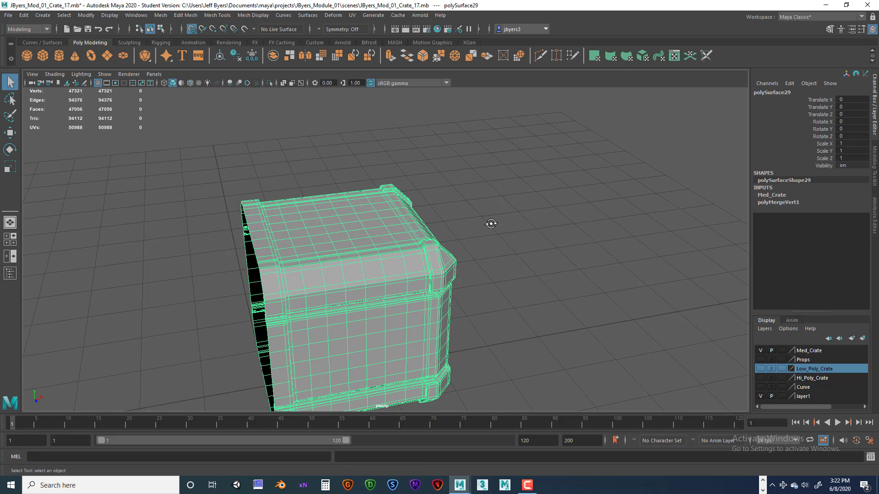
{"action": "left_click", "coordinate": [502, 219]}
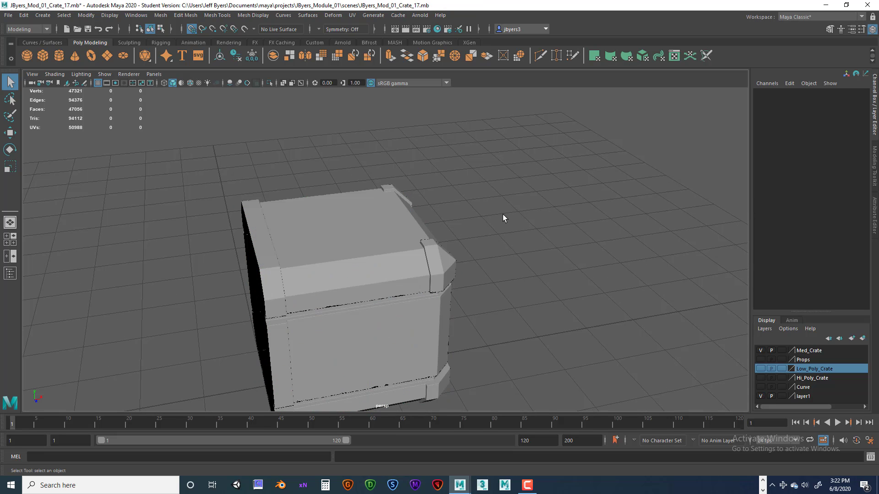
- Turn on smooth mesh preview for the crate, deselect it and inspect its shaded surfaces from several angles
{"action": "left_click", "coordinate": [421, 254]}
{"action": "key", "text": "3"}
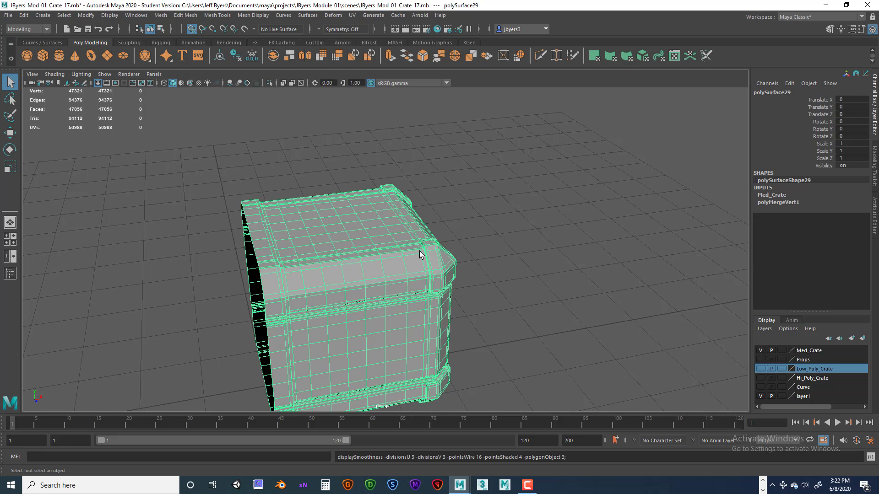
{"action": "left_click", "coordinate": [495, 238]}
{"action": "scroll", "coordinate": [496, 244], "scroll_direction": "up", "scroll_amount": 8}
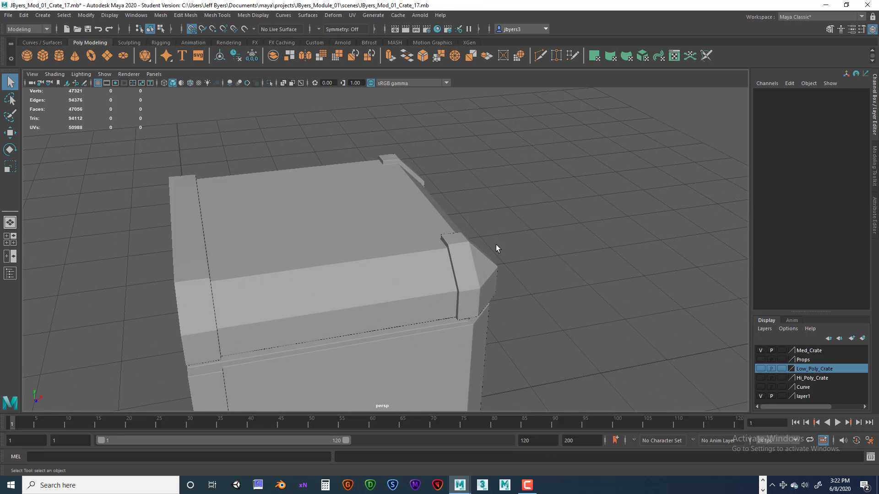
{"action": "left_click_drag", "start_coordinate": [426, 284], "coordinate": [389, 324], "text": "alt"}
{"action": "scroll", "coordinate": [450, 292], "scroll_direction": "down", "scroll_amount": 8}
{"action": "scroll", "coordinate": [389, 316], "scroll_direction": "up", "scroll_amount": 10}
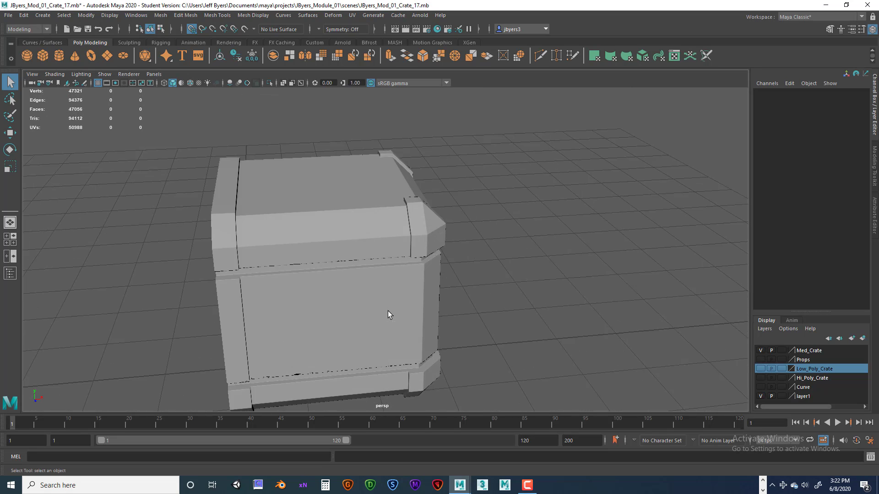
{"action": "middle_click_drag", "start_coordinate": [385, 307], "coordinate": [446, 297], "text": "alt"}
{"action": "left_click_drag", "start_coordinate": [446, 297], "coordinate": [391, 288], "text": "alt"}
{"action": "scroll", "coordinate": [440, 296], "scroll_direction": "down", "scroll_amount": 5}
- Examine the crate's wireframe in the maximized top view and select the whole crate
{"action": "key", "text": "space"}
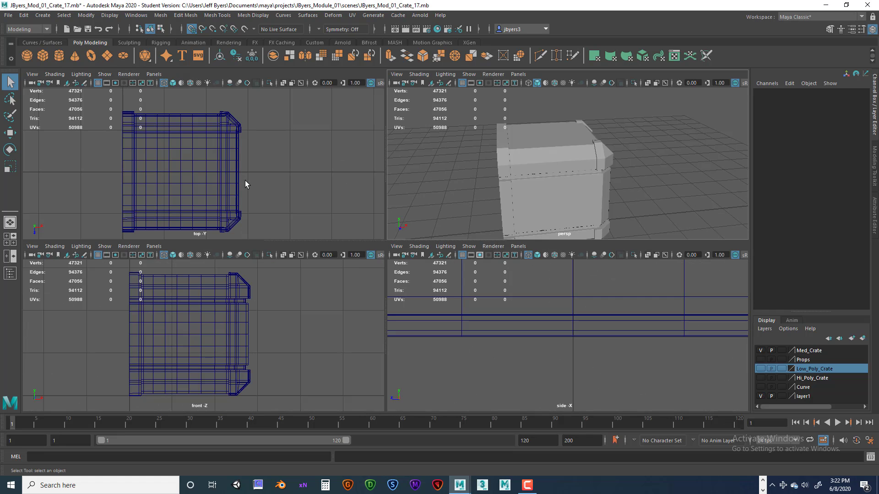
{"action": "key", "text": "space"}
{"action": "scroll", "coordinate": [373, 227], "scroll_direction": "down", "scroll_amount": 4}
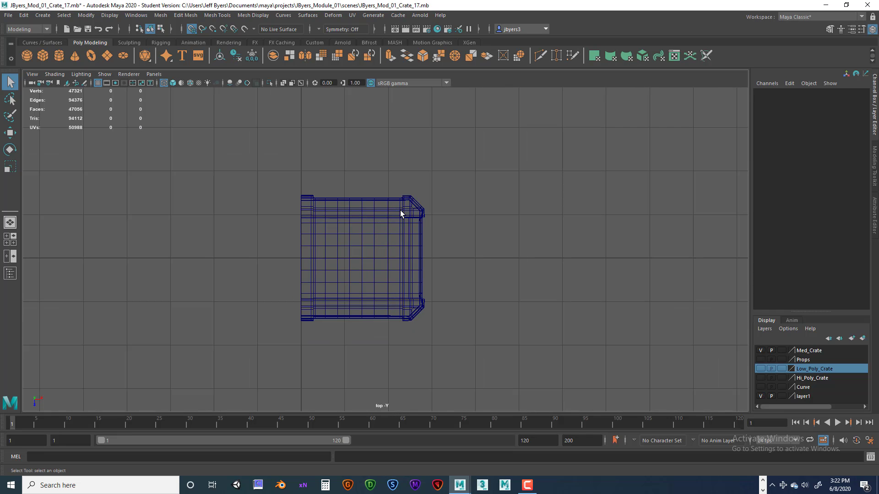
{"action": "scroll", "coordinate": [387, 239], "scroll_direction": "up", "scroll_amount": 3}
{"action": "middle_click_drag", "start_coordinate": [378, 244], "coordinate": [469, 233], "text": "alt"}
{"action": "scroll", "coordinate": [462, 238], "scroll_direction": "down", "scroll_amount": 1}
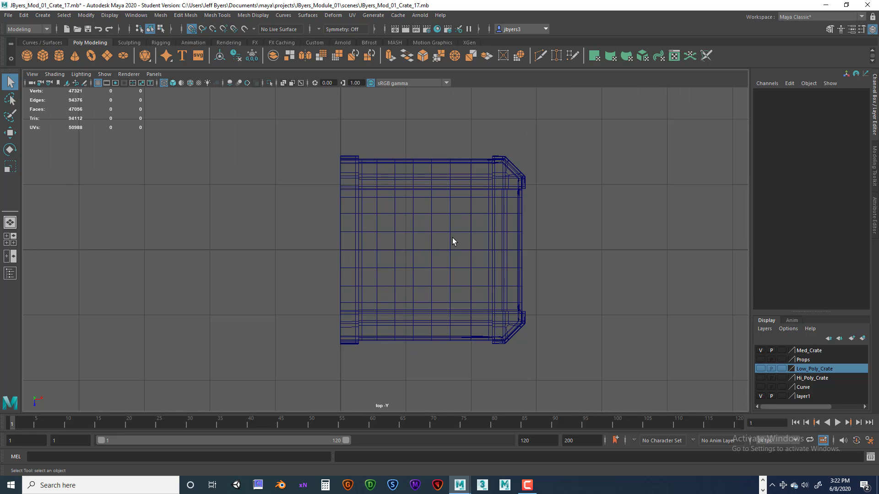
{"action": "scroll", "coordinate": [410, 228], "scroll_direction": "up", "scroll_amount": 3}
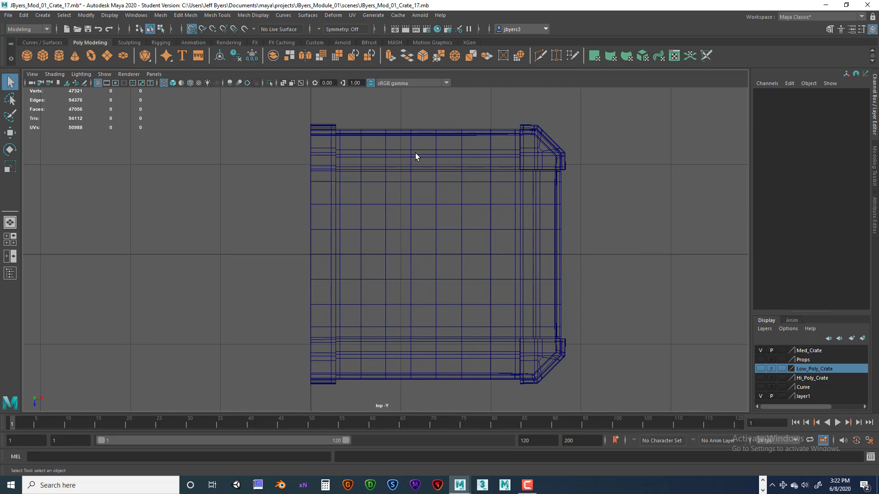
{"action": "right_click", "coordinate": [427, 143]}
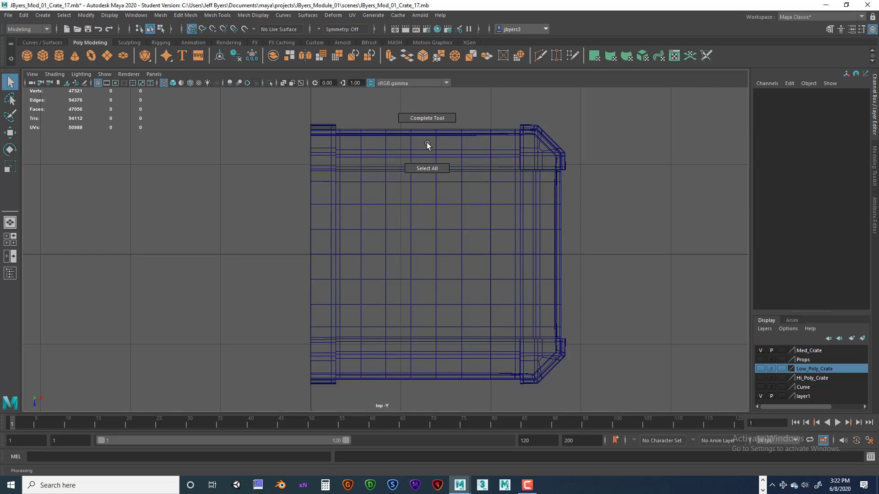
{"action": "right_click_drag", "start_coordinate": [426, 145], "coordinate": [414, 190]}
- Return to the maximized perspective view and switch the crate to edge selection mode
{"action": "key", "text": "space"}
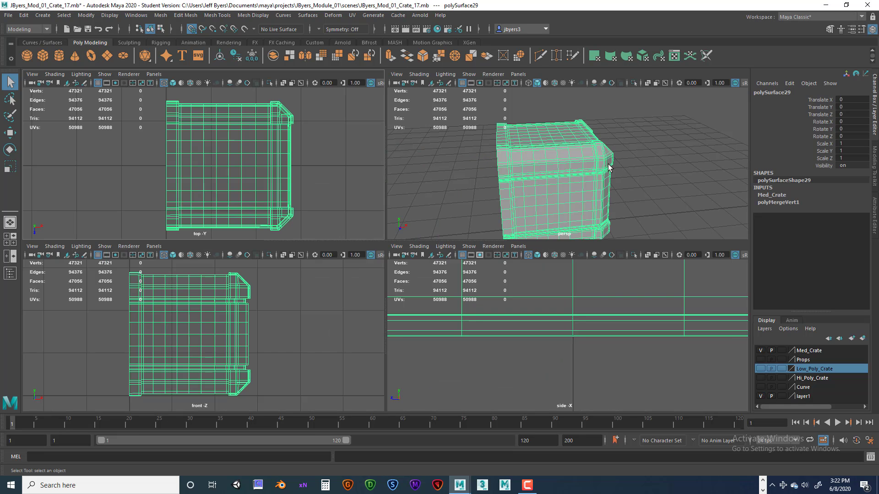
{"action": "key", "text": "space"}
{"action": "left_click_drag", "start_coordinate": [454, 236], "coordinate": [382, 221], "text": "alt"}
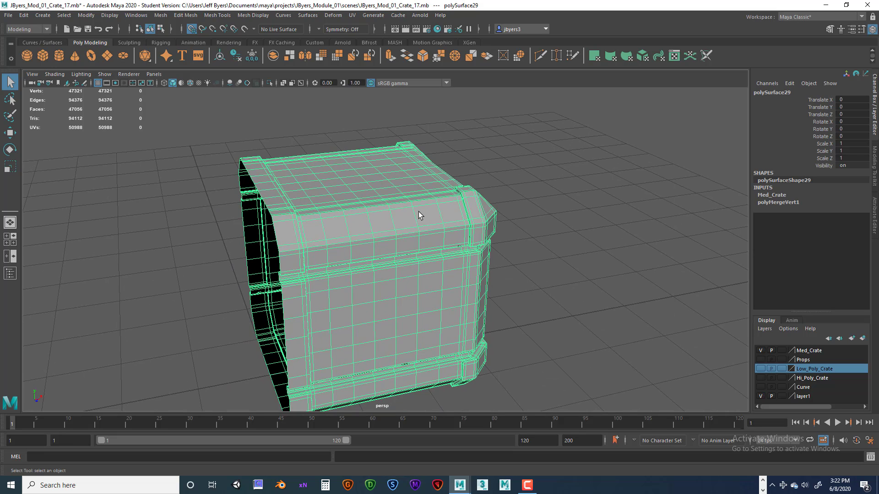
{"action": "right_click_drag", "start_coordinate": [413, 213], "coordinate": [410, 186]}
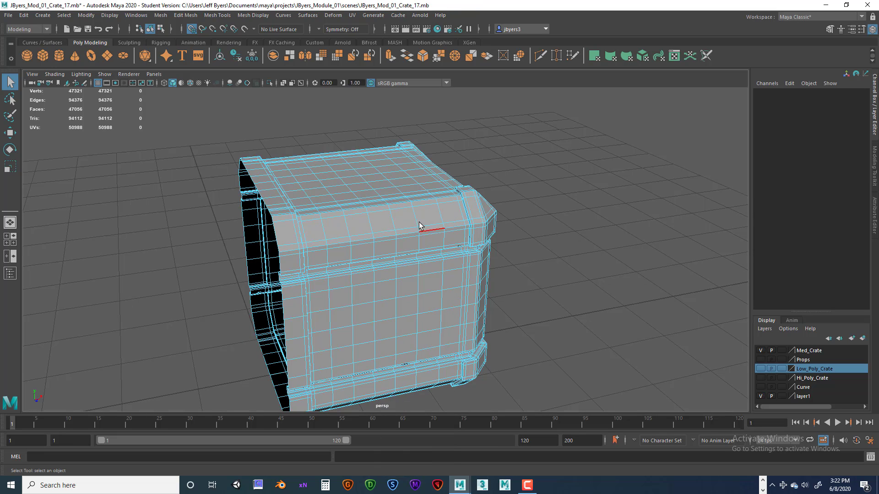
- Delete three alternate vertical edge loops, together with their vertices, from the crate's main body
{"action": "double_click", "coordinate": [416, 218]}
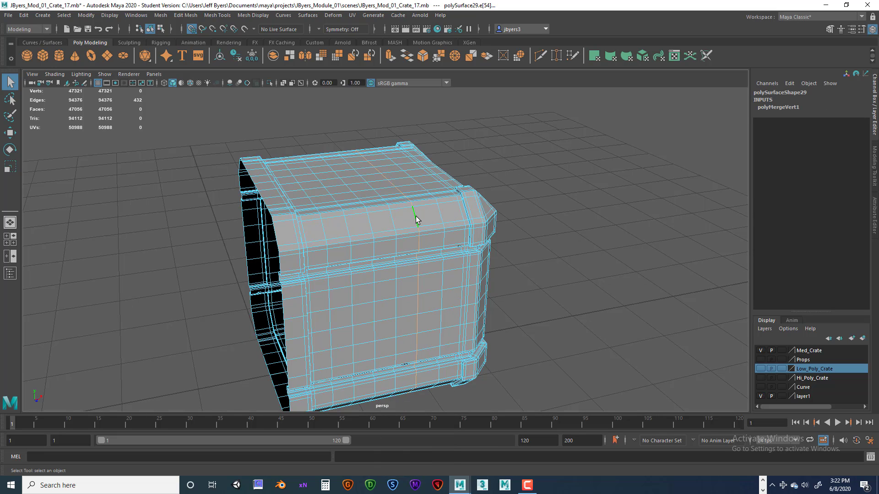
{"action": "double_click", "coordinate": [370, 223], "text": "shift"}
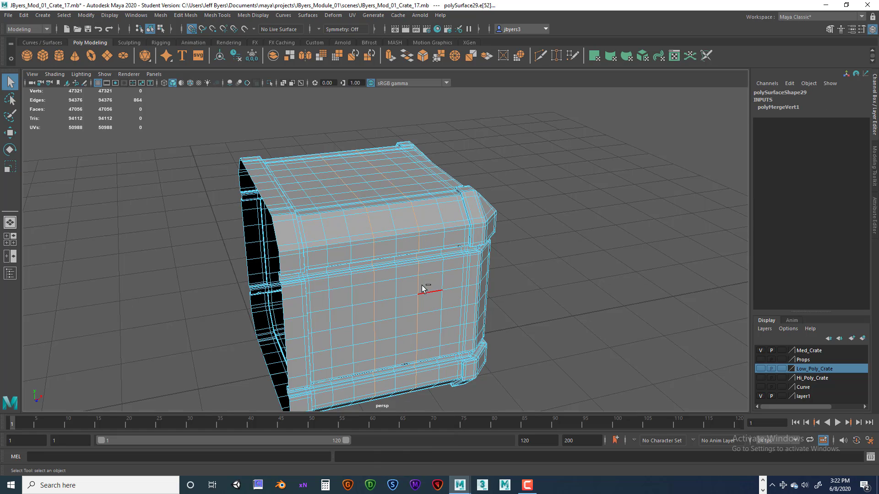
{"action": "double_click", "coordinate": [324, 228], "text": "shift"}
{"action": "left_click_drag", "start_coordinate": [526, 234], "coordinate": [536, 219], "text": "alt"}
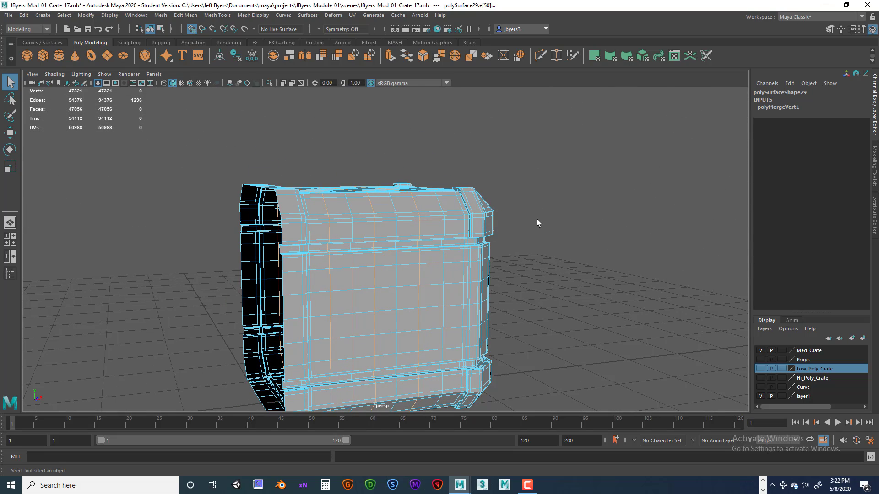
{"action": "key", "text": "ctrl+Delete"}
{"action": "left_click_drag", "start_coordinate": [536, 218], "coordinate": [457, 196], "text": "alt"}
- In the top view, shift the crate's closed-end vertices and the nearest body loop inward along X with grid snapping off
{"action": "key", "text": "space"}
{"action": "key", "text": "space"}
{"action": "scroll", "coordinate": [476, 209], "scroll_direction": "down", "scroll_amount": 1}
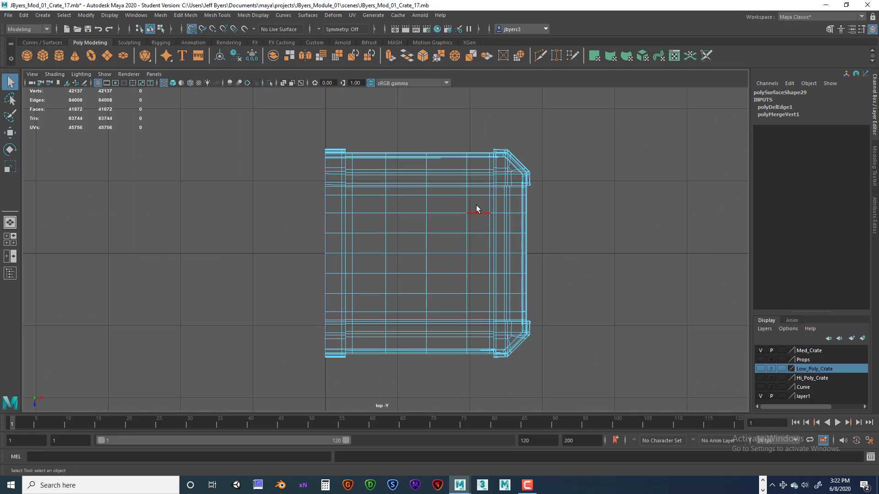
{"action": "right_click_drag", "start_coordinate": [479, 159], "coordinate": [437, 157]}
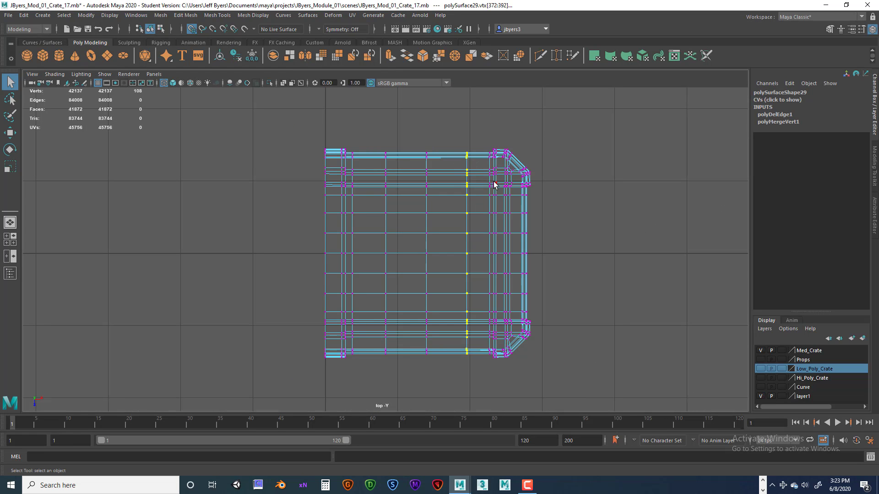
{"action": "left_click", "coordinate": [524, 136]}
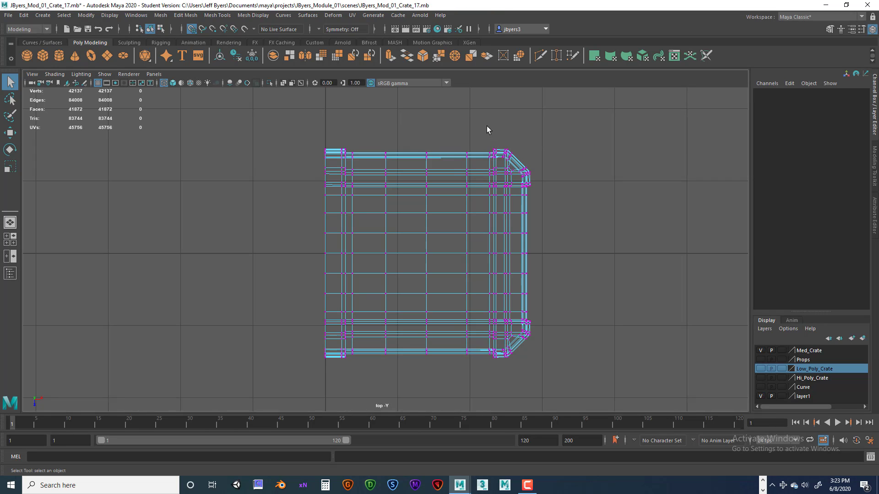
{"action": "left_click_drag", "start_coordinate": [456, 118], "coordinate": [587, 374]}
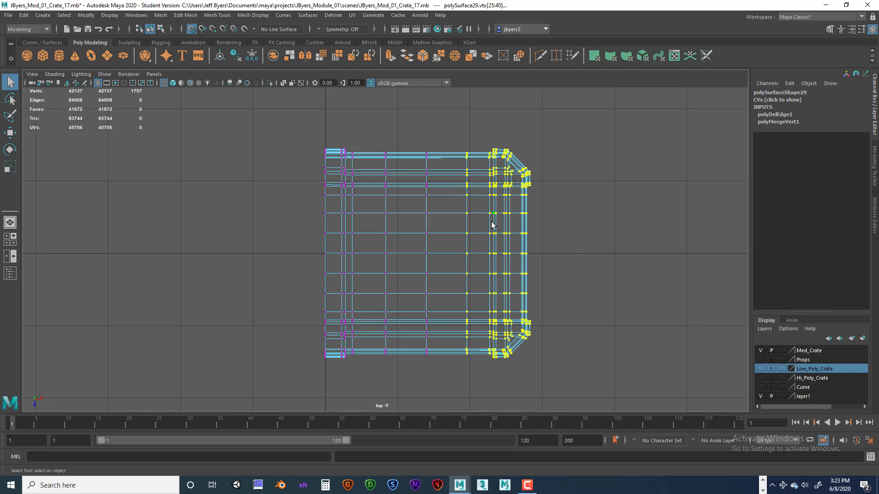
{"action": "key", "text": "w"}
{"action": "left_click_drag", "start_coordinate": [543, 253], "coordinate": [540, 254]}
{"action": "key", "text": "ctrl+z"}
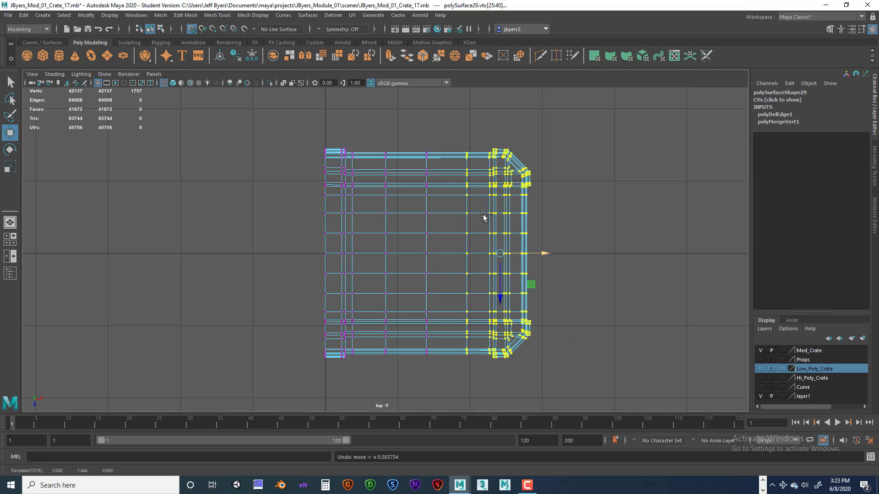
{"action": "left_click", "coordinate": [189, 29]}
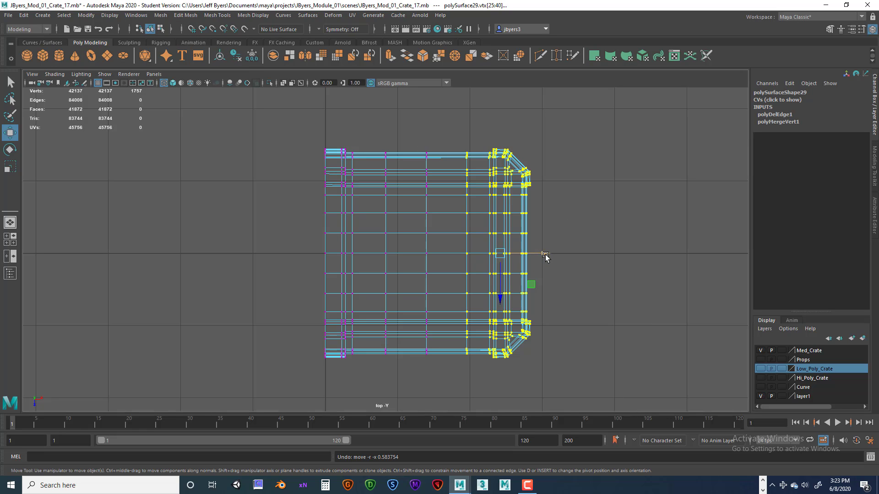
{"action": "left_click_drag", "start_coordinate": [545, 254], "coordinate": [527, 254]}
- Turn off the smooth mesh preview and shift the closed end plus the next two vertex columns inward along X to even their spacing
{"action": "key", "text": "1"}
{"action": "left_click_drag", "start_coordinate": [409, 122], "coordinate": [594, 396]}
{"action": "mouse_move", "coordinate": [500, 256]}
{"action": "left_mouse_down"}
{"action": "mouse_move", "coordinate": [509, 254]}
{"action": "mouse_move", "coordinate": [498, 254]}
{"action": "left_mouse_up"}
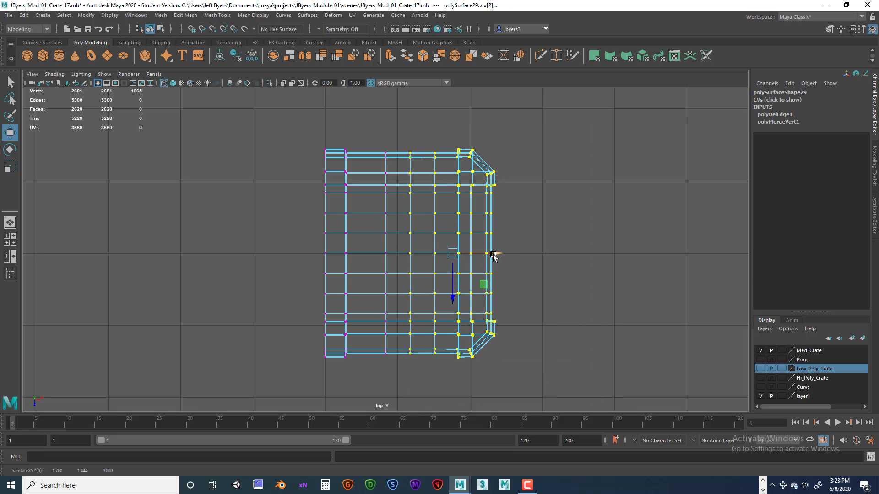
{"action": "left_click_drag", "start_coordinate": [371, 122], "coordinate": [568, 374]}
{"action": "left_click_drag", "start_coordinate": [483, 251], "coordinate": [468, 251]}
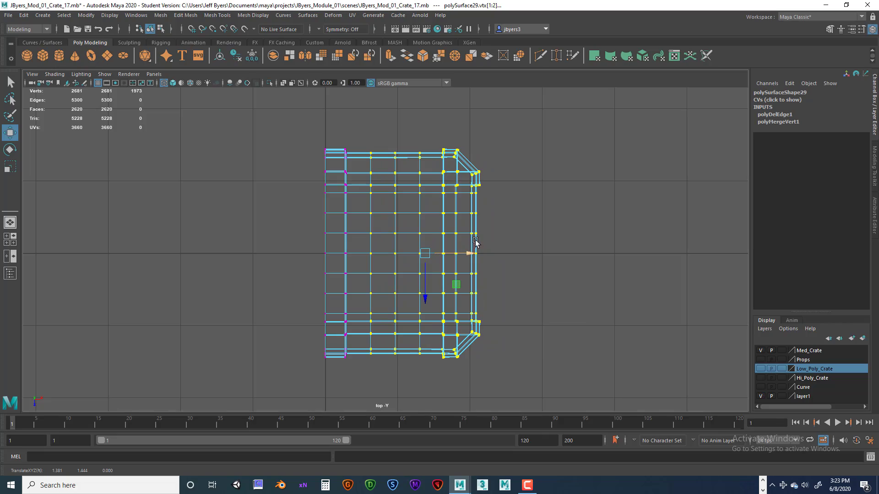
- Put the crate in object mode and inspect its shortened half from several angles in the perspective view
{"action": "key", "text": "space"}
{"action": "key", "text": "space"}
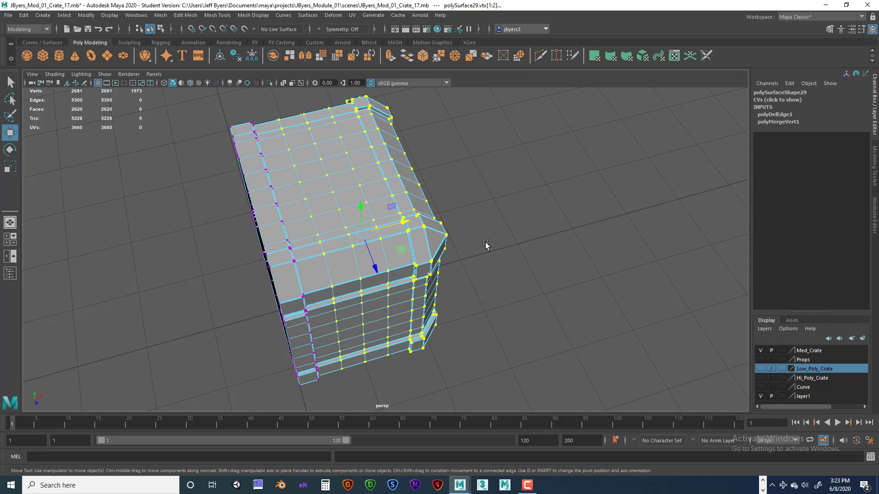
{"action": "left_click_drag", "start_coordinate": [481, 237], "coordinate": [472, 212], "text": "alt"}
{"action": "right_click_drag", "start_coordinate": [350, 206], "coordinate": [345, 249]}
{"action": "mouse_move", "coordinate": [482, 228]}
{"action": "left_mouse_down", "text": "alt"}
{"action": "mouse_move", "coordinate": [506, 239]}
{"action": "mouse_move", "coordinate": [353, 237]}
{"action": "mouse_move", "coordinate": [512, 229]}
{"action": "mouse_move", "coordinate": [576, 159]}
{"action": "mouse_move", "coordinate": [547, 202]}
{"action": "mouse_move", "coordinate": [480, 213]}
{"action": "mouse_move", "coordinate": [494, 194]}
{"action": "mouse_move", "coordinate": [510, 202]}
{"action": "mouse_move", "coordinate": [496, 197]}
{"action": "mouse_move", "coordinate": [516, 239]}
{"action": "mouse_move", "coordinate": [488, 208]}
{"action": "mouse_move", "coordinate": [510, 212]}
{"action": "mouse_move", "coordinate": [504, 221]}
{"action": "mouse_move", "coordinate": [471, 222]}
{"action": "left_mouse_up", "text": "alt"}
{"action": "scroll", "coordinate": [472, 222], "scroll_direction": "up", "scroll_amount": 2}
{"action": "left_click_drag", "start_coordinate": [414, 200], "coordinate": [372, 186], "text": "alt"}
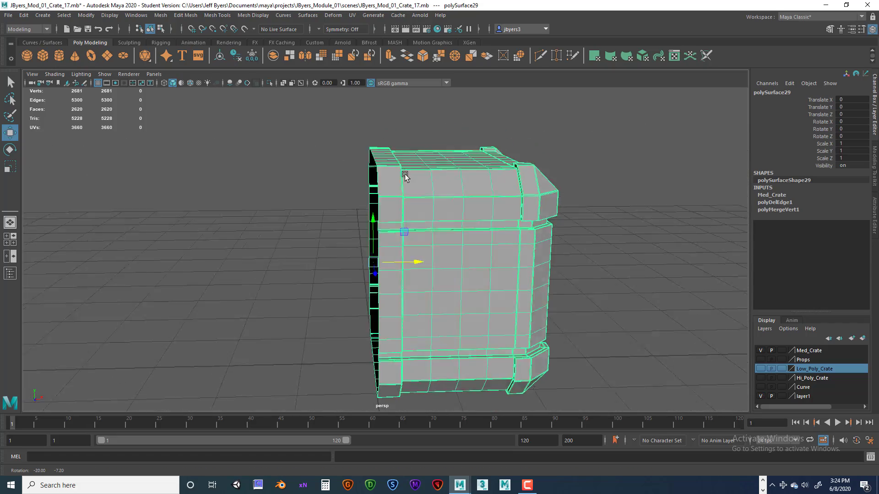
{"action": "left_click_drag", "start_coordinate": [406, 172], "coordinate": [428, 183], "text": "alt"}
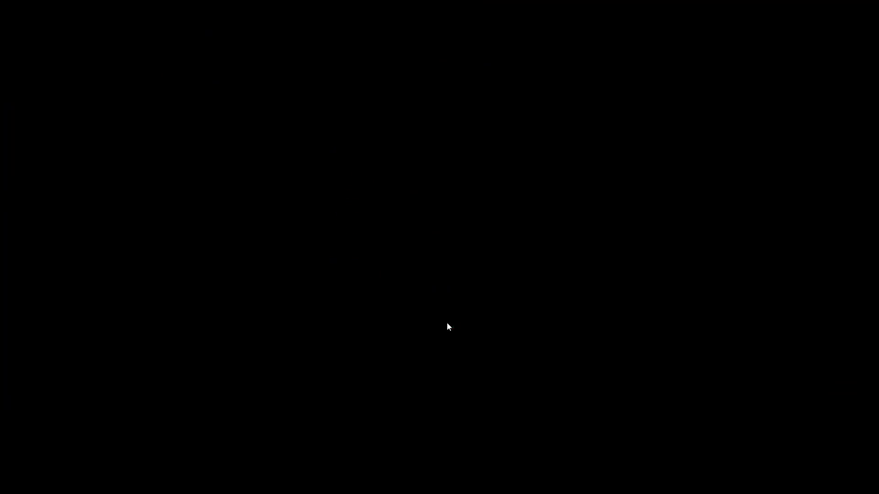
{"action": "mouse_move", "coordinate": [518, 330]}
{"action": "left_mouse_down", "text": "alt"}
{"action": "mouse_move", "coordinate": [470, 320]}
{"action": "mouse_move", "coordinate": [506, 319]}
{"action": "left_mouse_up", "text": "alt"}
- In the front view, select only the band of faces along the crate's open edge and delete it
{"action": "key", "text": "space"}
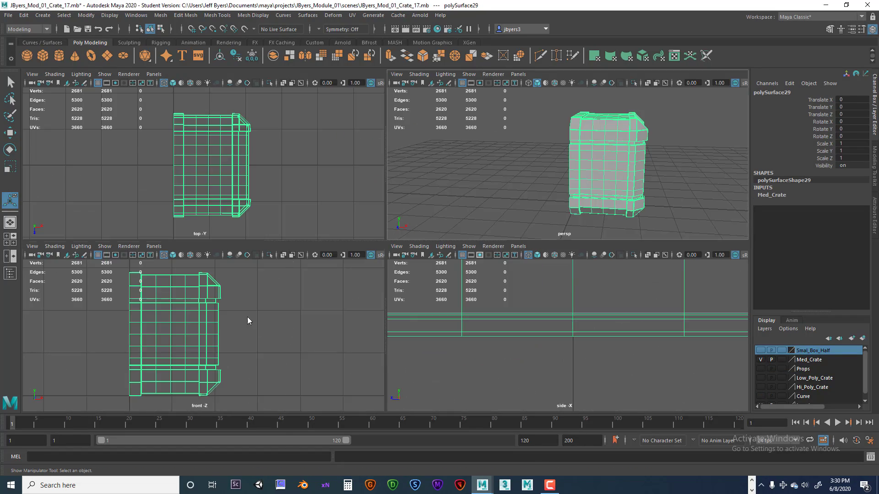
{"action": "key", "text": "space"}
{"action": "right_click_drag", "start_coordinate": [252, 132], "coordinate": [251, 156]}
{"action": "left_click_drag", "start_coordinate": [194, 103], "coordinate": [269, 396]}
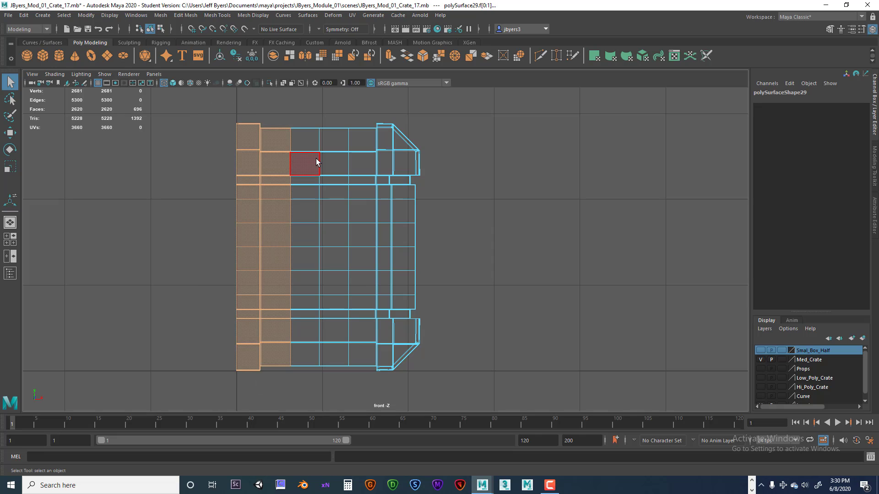
{"action": "left_click_drag", "start_coordinate": [277, 115], "coordinate": [298, 400], "text": "ctrl"}
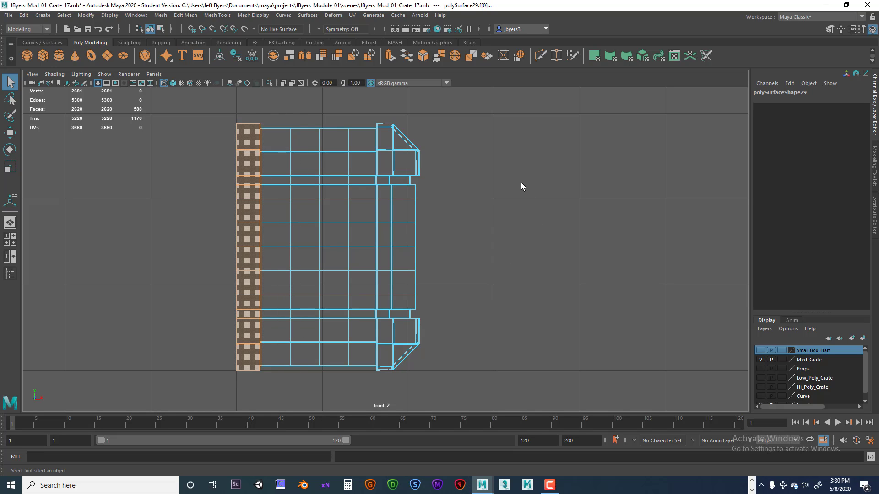
{"action": "key", "text": "Delete"}
- Examine the trimmed crate half in the top and four-view layouts, framing it in the side view
{"action": "key", "text": "space"}
{"action": "key", "text": "space"}
{"action": "key", "text": "space"}
{"action": "key", "text": "space"}
{"action": "left_click_drag", "start_coordinate": [383, 209], "coordinate": [406, 243], "text": "alt"}
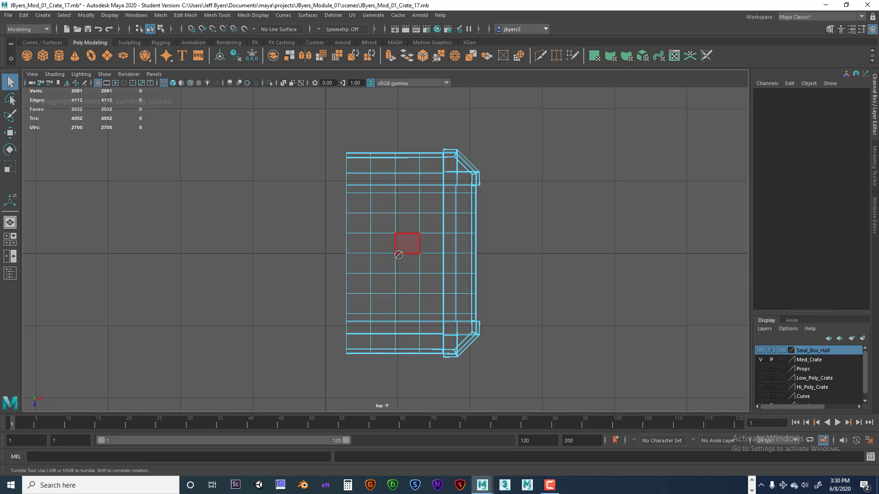
{"action": "key", "text": "space"}
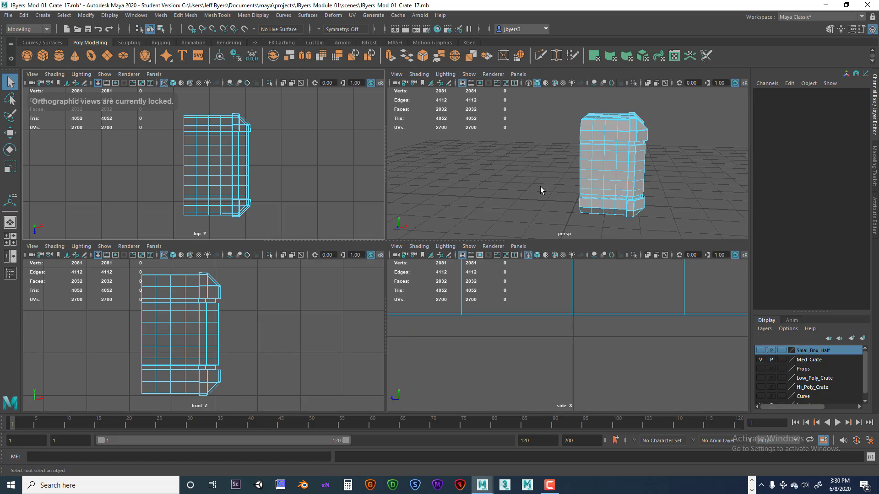
{"action": "key", "text": "space"}
{"action": "key", "text": "space"}
{"action": "key", "text": "space"}
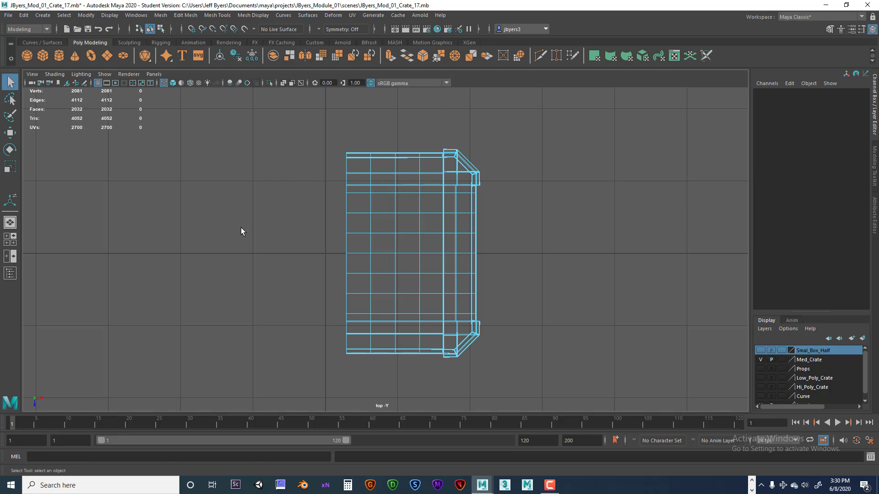
{"action": "key", "text": "space"}
{"action": "key", "text": "space"}
{"action": "key", "text": "space"}
{"action": "key", "text": "space"}
{"action": "key", "text": "space"}
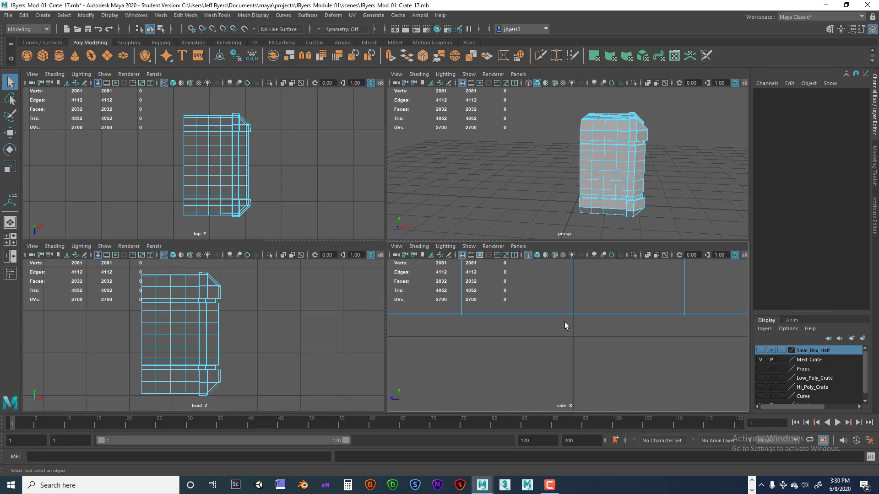
{"action": "key", "text": "f"}
{"action": "key", "text": "space"}
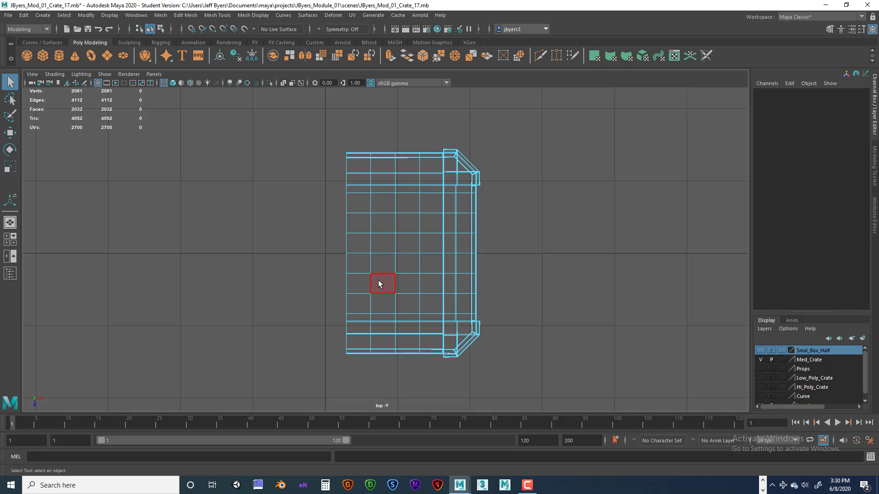
- In the top view, move the crate's open-edge vertices along X onto the centre grid line using grid snapping
{"action": "key", "text": "space"}
{"action": "key", "text": "space"}
{"action": "left_click_drag", "start_coordinate": [515, 227], "coordinate": [447, 235], "text": "alt"}
{"action": "middle_click_drag", "start_coordinate": [447, 235], "coordinate": [385, 192], "text": "alt"}
{"action": "left_click_drag", "start_coordinate": [385, 191], "coordinate": [359, 216], "text": "alt"}
{"action": "key", "text": "space"}
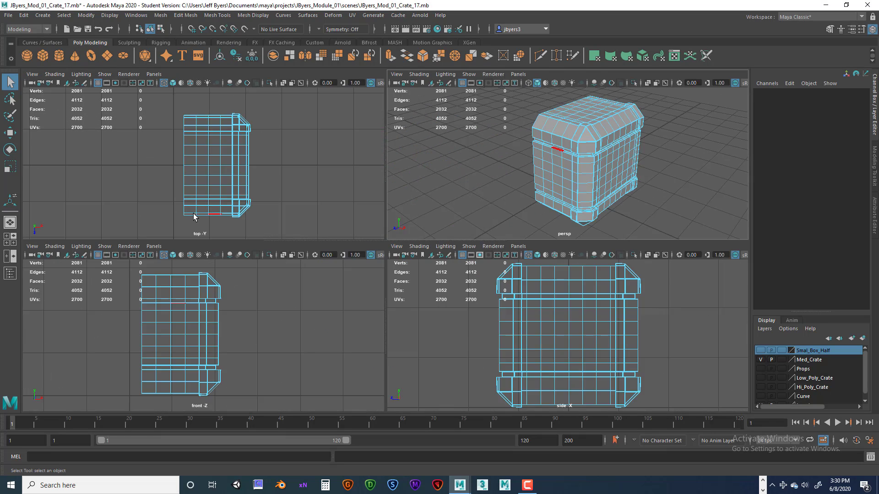
{"action": "key", "text": "space"}
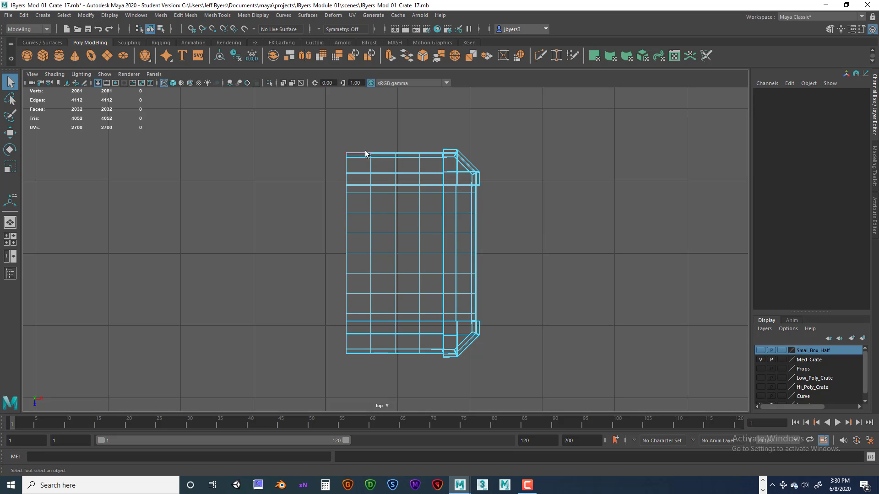
{"action": "right_click_drag", "start_coordinate": [361, 155], "coordinate": [328, 154]}
{"action": "left_click_drag", "start_coordinate": [329, 127], "coordinate": [359, 333]}
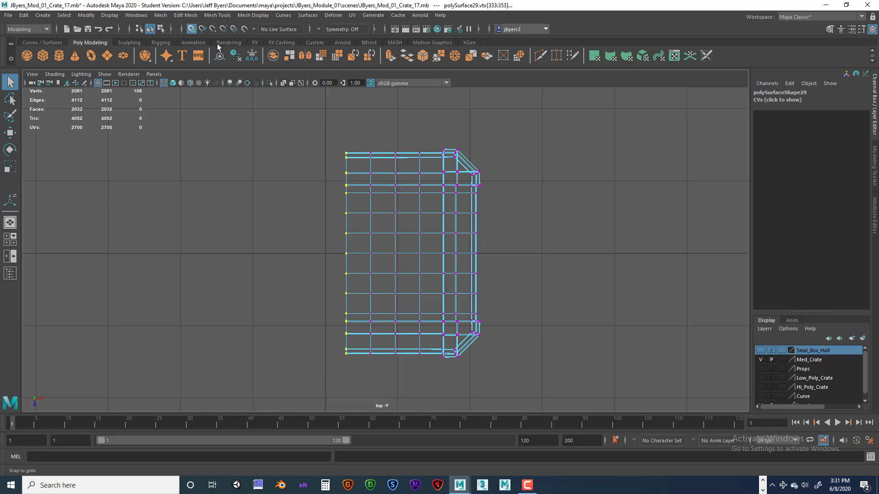
{"action": "key", "text": "w"}
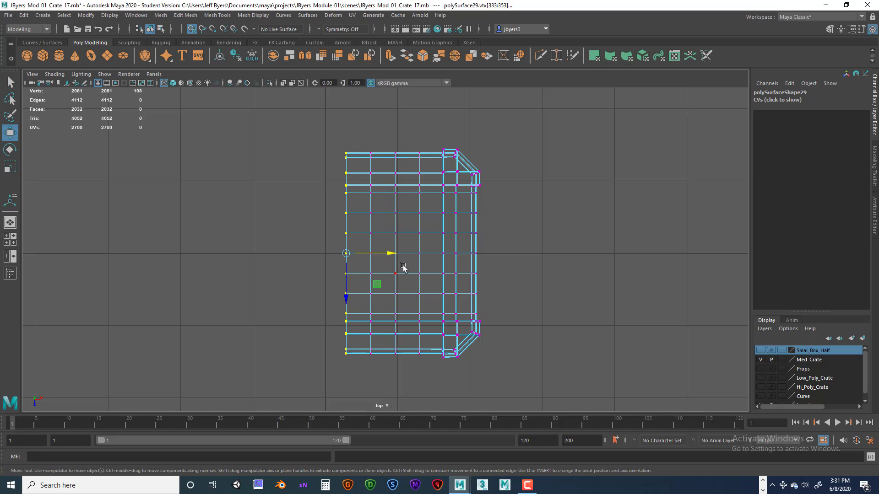
{"action": "left_click_drag", "start_coordinate": [390, 255], "coordinate": [325, 257]}
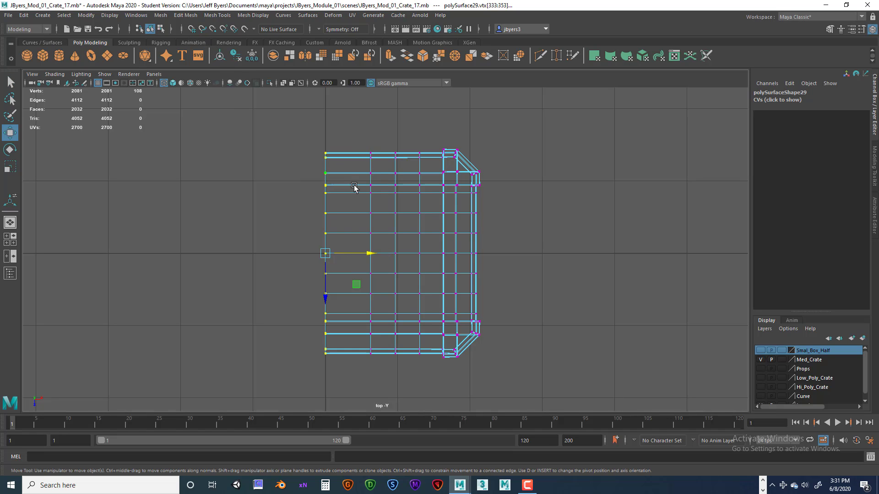
- Move all vertices except the centre-line column inward along X to even out the column spacing, without grid snapping
{"action": "left_click_drag", "start_coordinate": [353, 130], "coordinate": [384, 397]}
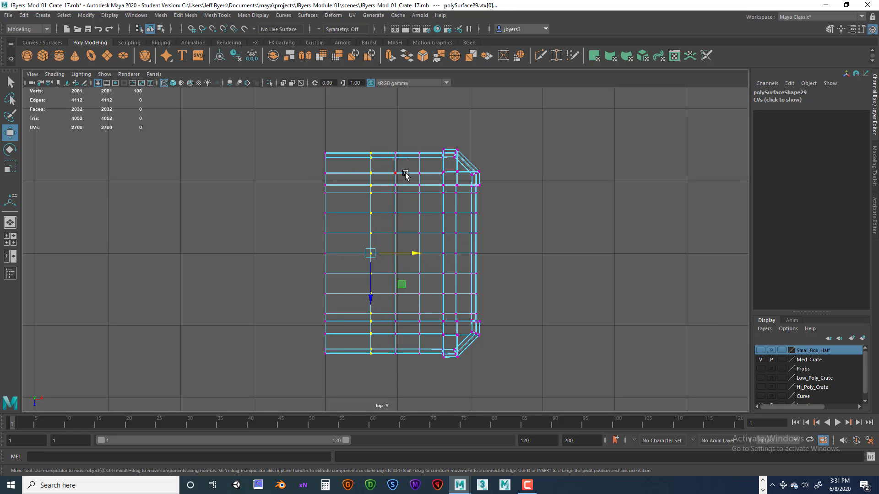
{"action": "left_click_drag", "start_coordinate": [356, 113], "coordinate": [538, 356]}
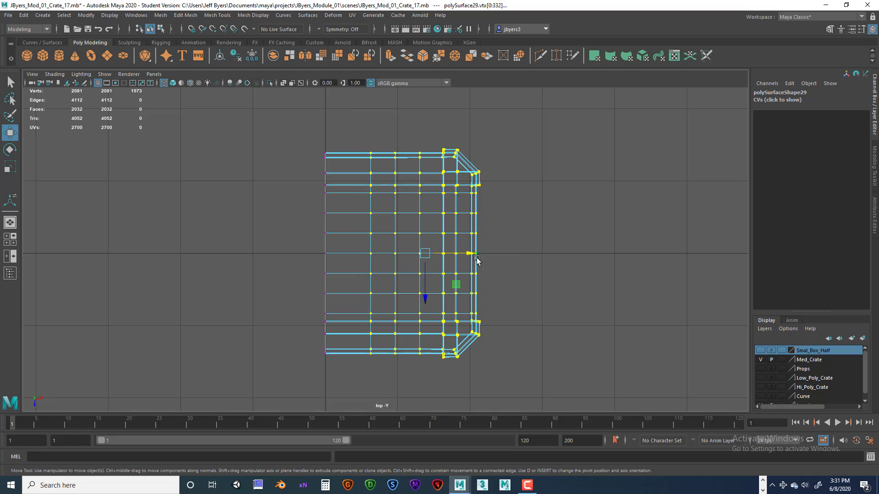
{"action": "left_click_drag", "start_coordinate": [473, 254], "coordinate": [448, 254]}
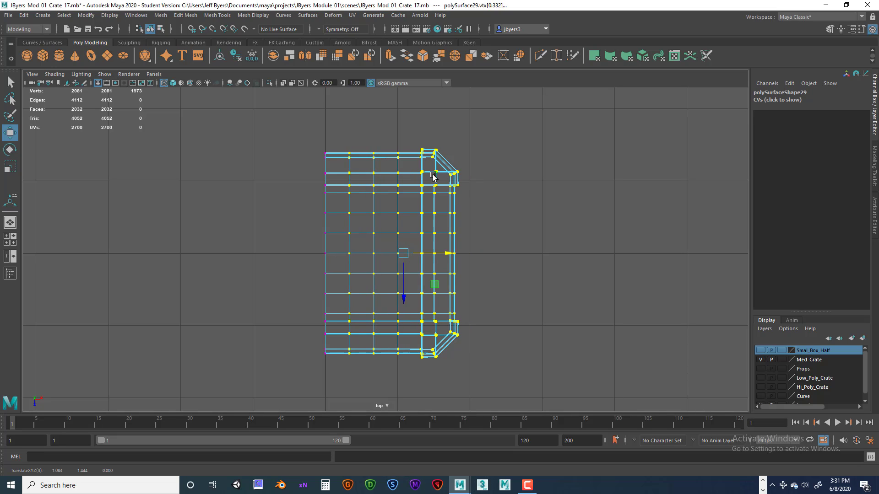
- Return the crate to object mode in the perspective view, deselect it and turn on wireframe on shaded
{"action": "key", "text": "space"}
{"action": "key", "text": "space"}
{"action": "left_click_drag", "start_coordinate": [538, 147], "coordinate": [618, 205], "text": "alt"}
{"action": "right_click_drag", "start_coordinate": [449, 190], "coordinate": [448, 248]}
{"action": "left_click", "coordinate": [555, 247]}
{"action": "left_click_drag", "start_coordinate": [555, 248], "coordinate": [499, 243], "text": "alt"}
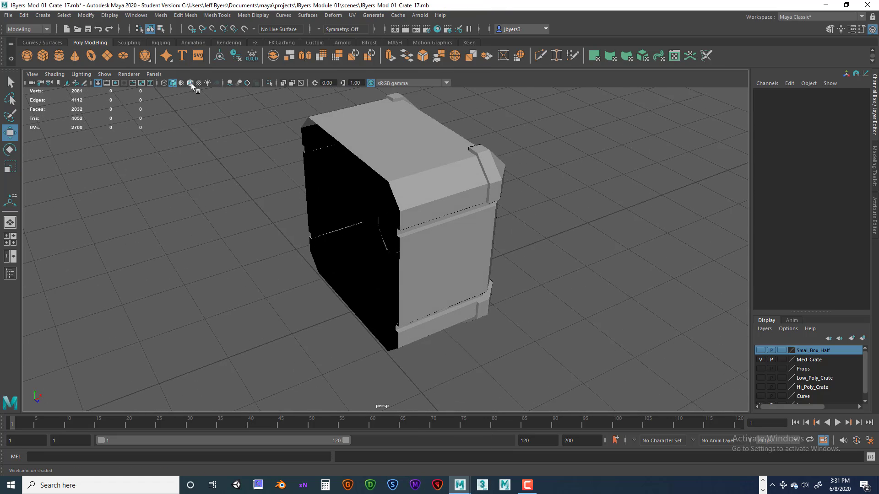
{"action": "left_click", "coordinate": [192, 84]}
{"action": "mouse_move", "coordinate": [535, 221]}
{"action": "left_mouse_down", "text": "alt"}
{"action": "mouse_move", "coordinate": [526, 206]}
{"action": "mouse_move", "coordinate": [503, 203]}
{"action": "mouse_move", "coordinate": [553, 200]}
{"action": "mouse_move", "coordinate": [343, 198]}
{"action": "mouse_move", "coordinate": [545, 200]}
{"action": "mouse_move", "coordinate": [512, 204]}
{"action": "mouse_move", "coordinate": [543, 197]}
{"action": "mouse_move", "coordinate": [528, 184]}
{"action": "mouse_move", "coordinate": [537, 200]}
{"action": "mouse_move", "coordinate": [572, 215]}
{"action": "mouse_move", "coordinate": [508, 194]}
{"action": "mouse_move", "coordinate": [522, 203]}
{"action": "mouse_move", "coordinate": [516, 210]}
{"action": "mouse_move", "coordinate": [559, 198]}
{"action": "mouse_move", "coordinate": [483, 201]}
{"action": "left_mouse_up", "text": "alt"}
- Freeze the crate half's transformations and mirror it across the world X axis in the negative direction, with default options, merging border vertices
{"action": "left_click", "coordinate": [443, 200]}
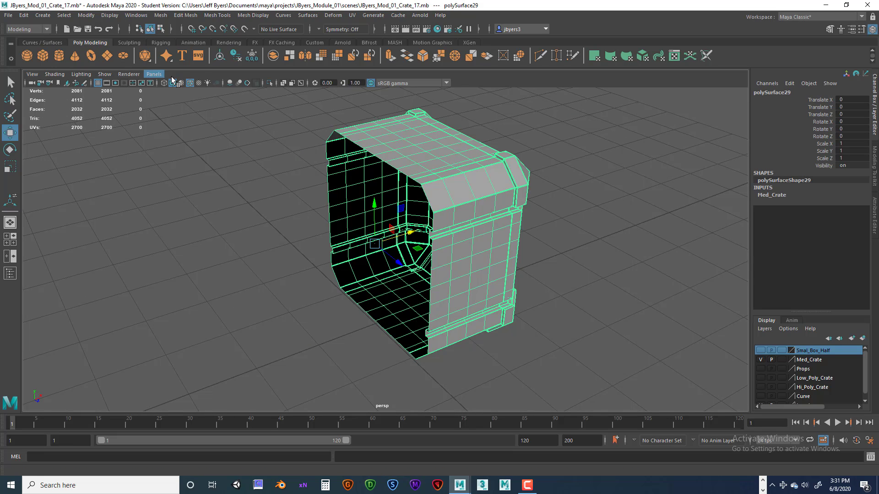
{"action": "left_click", "coordinate": [252, 56]}
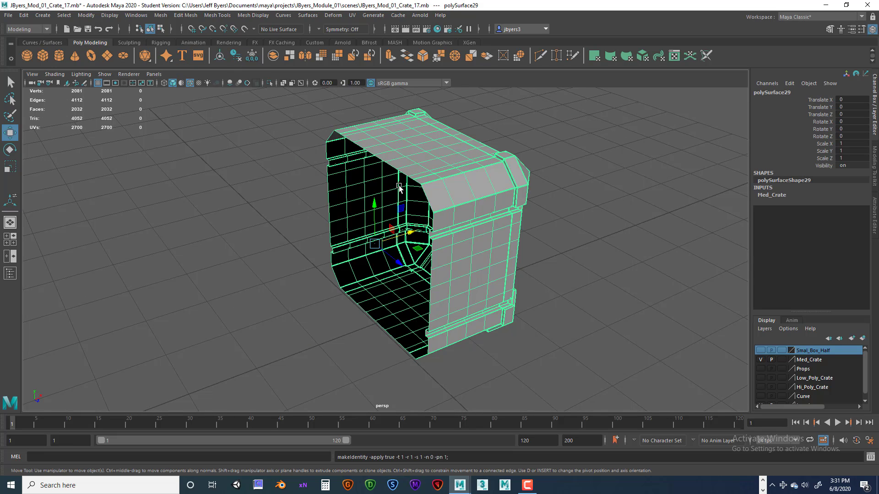
{"action": "key", "text": "space"}
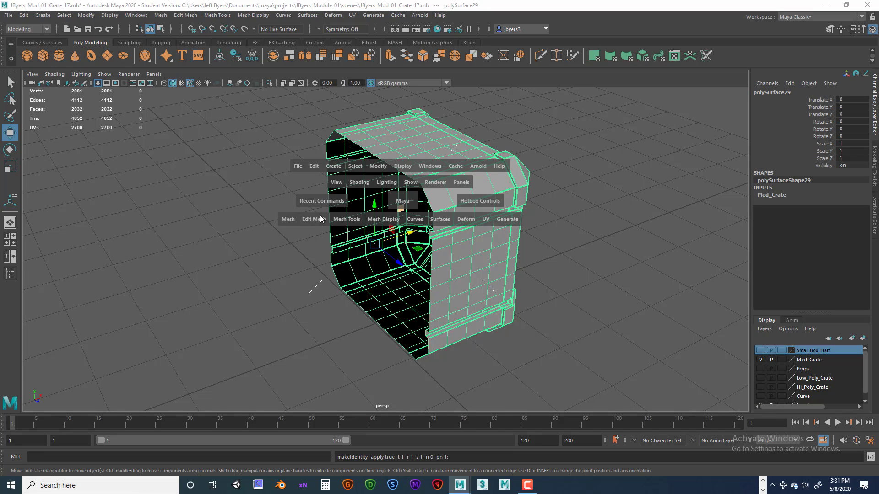
{"action": "left_click", "coordinate": [292, 218]}
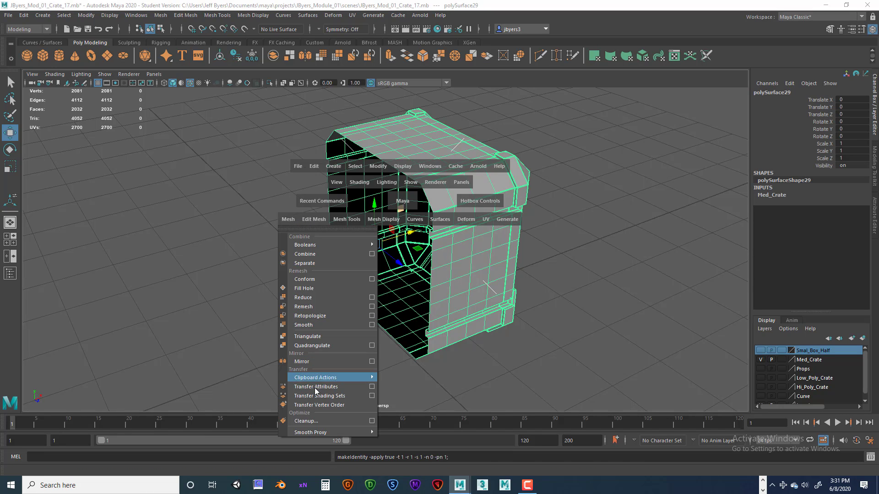
{"action": "left_click", "coordinate": [372, 362]}
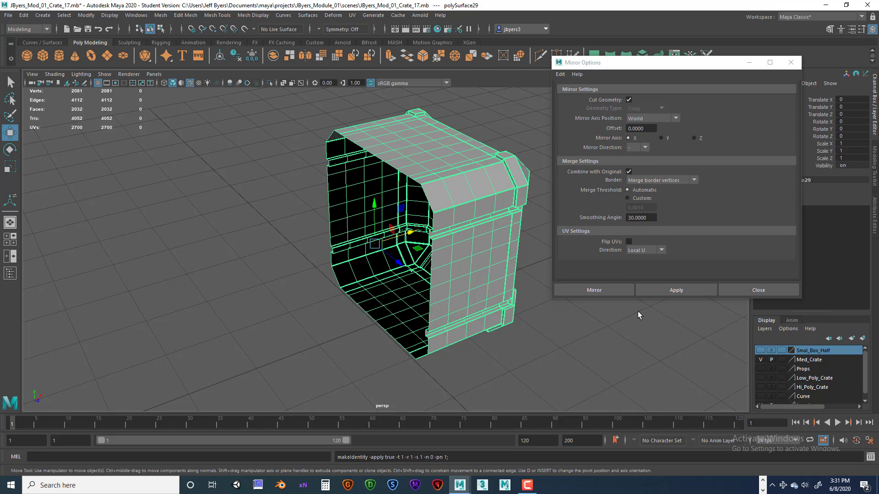
{"action": "left_click", "coordinate": [564, 75]}
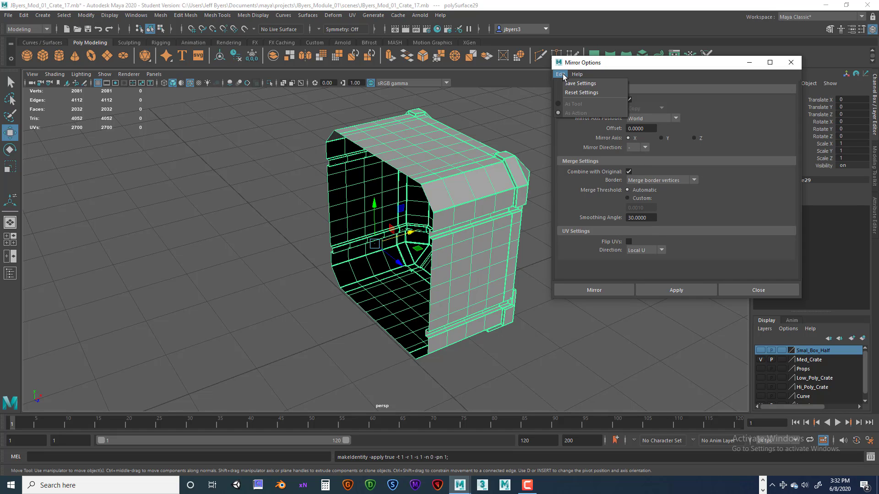
{"action": "left_click", "coordinate": [570, 95]}
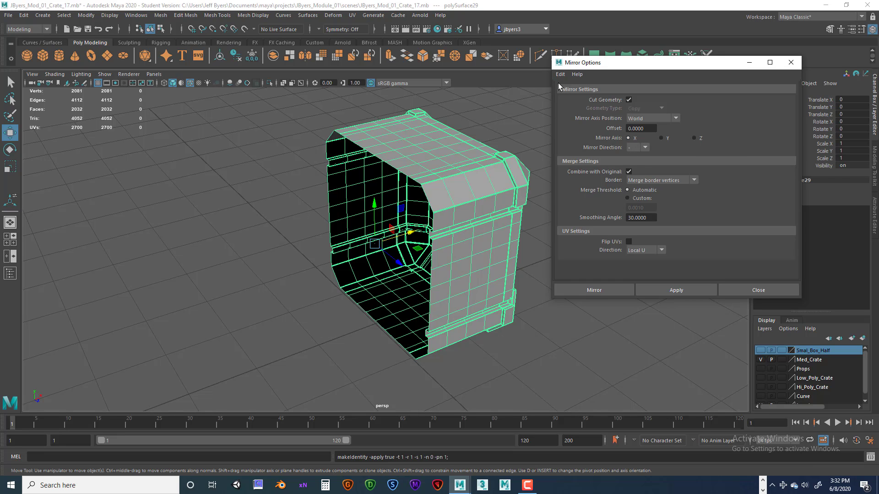
{"action": "left_click", "coordinate": [592, 289]}
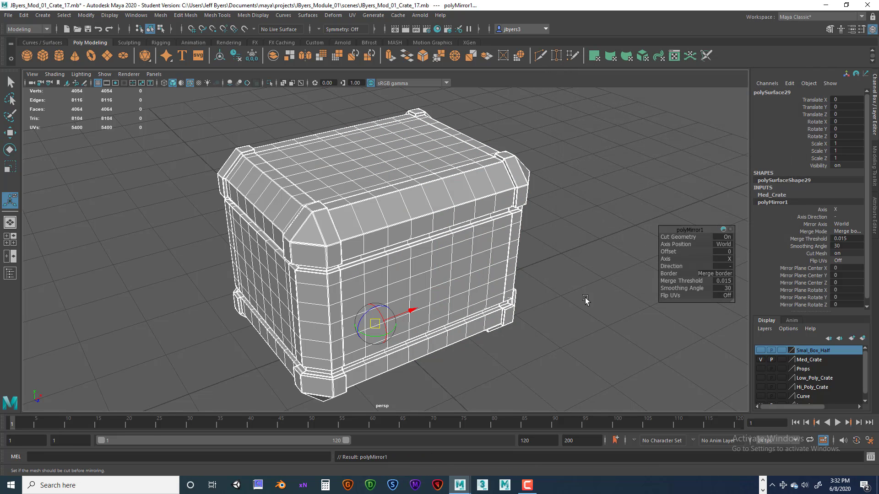
- Examine the mirrored crate from several angles and distances in the perspective view
{"action": "left_click_drag", "start_coordinate": [544, 358], "coordinate": [467, 270], "text": "alt"}
{"action": "right_click_drag", "start_coordinate": [467, 270], "coordinate": [443, 292]}
{"action": "left_click_drag", "start_coordinate": [490, 311], "coordinate": [512, 312], "text": "alt"}
{"action": "scroll", "coordinate": [512, 312], "scroll_direction": "down", "scroll_amount": 5}
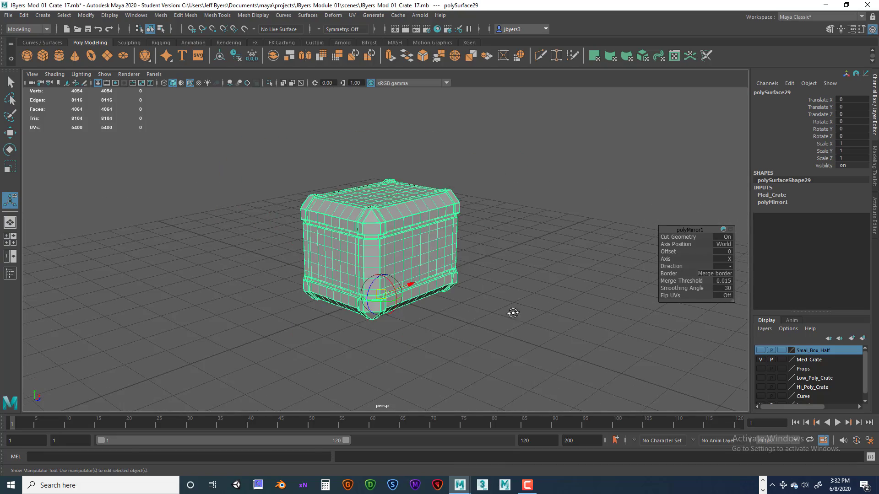
{"action": "left_click_drag", "start_coordinate": [423, 232], "coordinate": [417, 251], "text": "alt"}
{"action": "right_click_drag", "start_coordinate": [414, 233], "coordinate": [413, 287]}
{"action": "left_click", "coordinate": [478, 312]}
{"action": "left_click_drag", "start_coordinate": [478, 312], "coordinate": [429, 298], "text": "alt"}
{"action": "scroll", "coordinate": [451, 297], "scroll_direction": "up", "scroll_amount": 3}
{"action": "left_click", "coordinate": [418, 279]}
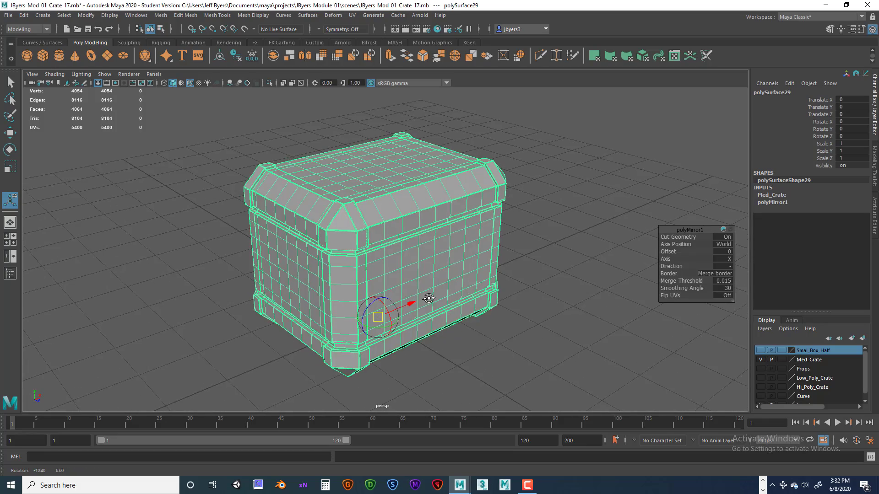
- Check a vertex on the top's centre seam up close for merging, and return the crate to object mode
{"action": "middle_click_drag", "start_coordinate": [430, 285], "coordinate": [437, 338], "text": "alt"}
{"action": "left_click_drag", "start_coordinate": [437, 337], "coordinate": [458, 344], "text": "alt"}
{"action": "scroll", "coordinate": [485, 316], "scroll_direction": "up", "scroll_amount": 5}
{"action": "left_click_drag", "start_coordinate": [504, 291], "coordinate": [420, 251], "text": "alt"}
{"action": "right_click_drag", "start_coordinate": [419, 252], "coordinate": [412, 234]}
{"action": "left_click_drag", "start_coordinate": [435, 254], "coordinate": [439, 234], "text": "alt"}
{"action": "left_click", "coordinate": [412, 221]}
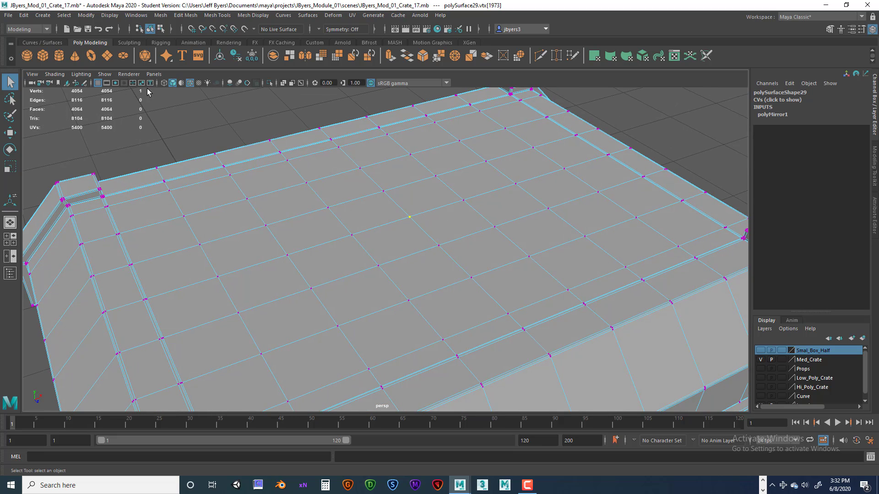
{"action": "left_click", "coordinate": [644, 145]}
{"action": "scroll", "coordinate": [499, 254], "scroll_direction": "down", "scroll_amount": 6}
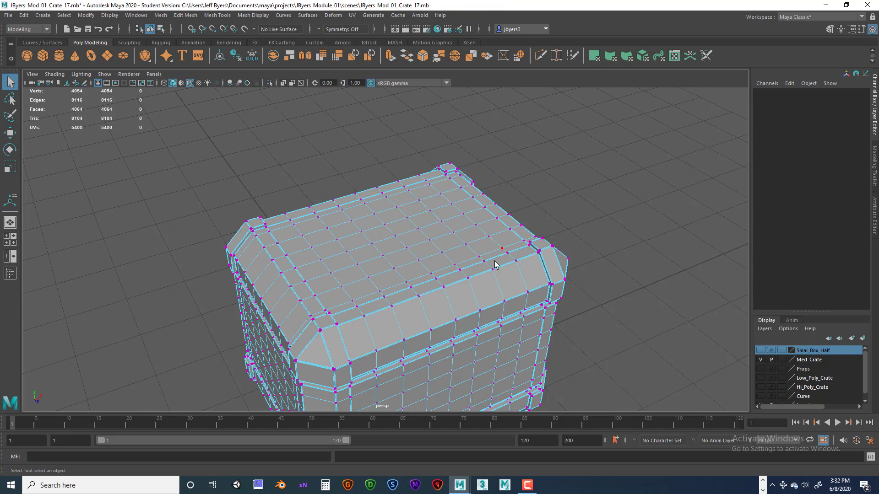
{"action": "left_click_drag", "start_coordinate": [491, 264], "coordinate": [479, 266], "text": "alt"}
{"action": "right_click_drag", "start_coordinate": [403, 232], "coordinate": [402, 288]}
{"action": "left_click_drag", "start_coordinate": [509, 240], "coordinate": [481, 206], "text": "alt"}
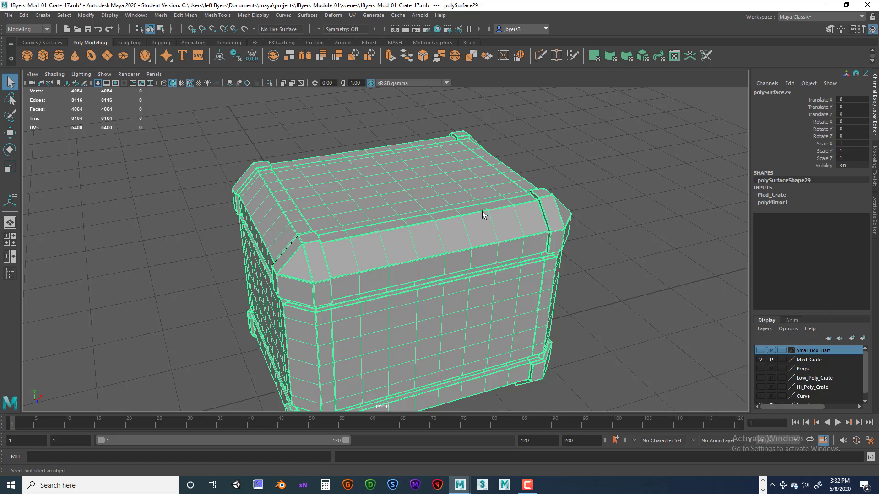
- Preview the crate smoothed with wireframe on shaded turned off, and return it to the unsmoothed display
{"action": "key", "text": "3"}
{"action": "left_click", "coordinate": [608, 215]}
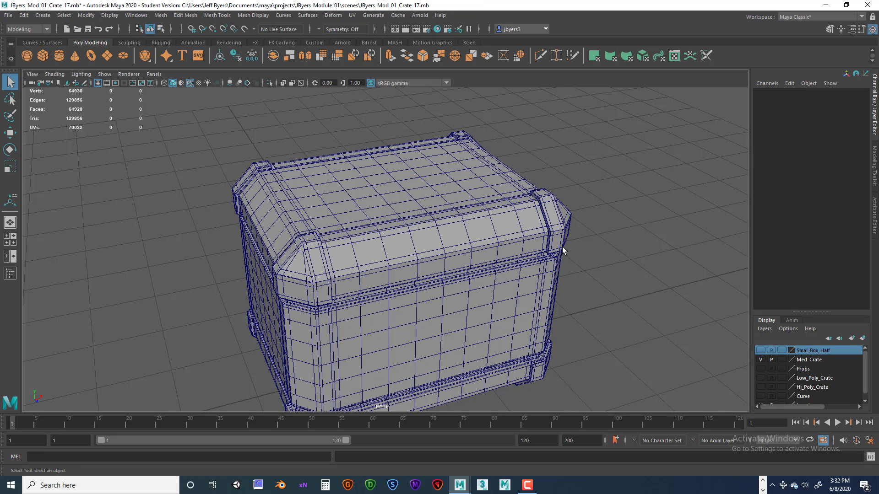
{"action": "left_click", "coordinate": [190, 83]}
{"action": "mouse_move", "coordinate": [371, 185]}
{"action": "left_mouse_down", "text": "alt"}
{"action": "mouse_move", "coordinate": [374, 164]}
{"action": "mouse_move", "coordinate": [343, 159]}
{"action": "mouse_move", "coordinate": [335, 114]}
{"action": "mouse_move", "coordinate": [435, 192]}
{"action": "mouse_move", "coordinate": [580, 181]}
{"action": "mouse_move", "coordinate": [581, 160]}
{"action": "mouse_move", "coordinate": [585, 176]}
{"action": "mouse_move", "coordinate": [556, 160]}
{"action": "left_mouse_up", "text": "alt"}
{"action": "left_click", "coordinate": [490, 159]}
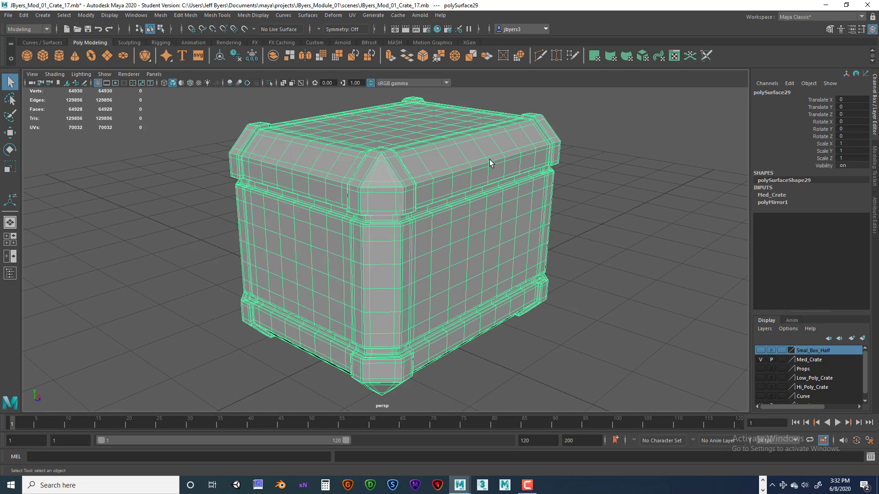
{"action": "key", "text": "1"}
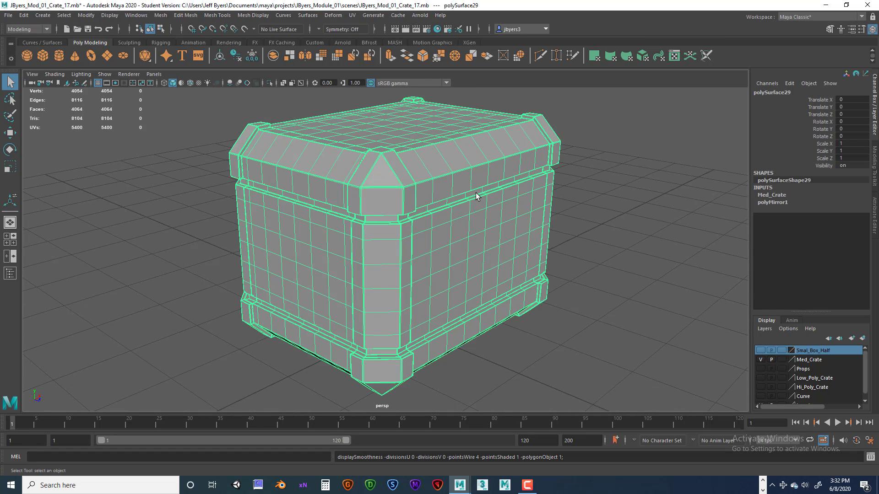
{"action": "left_click_drag", "start_coordinate": [438, 198], "coordinate": [445, 201], "text": "alt"}
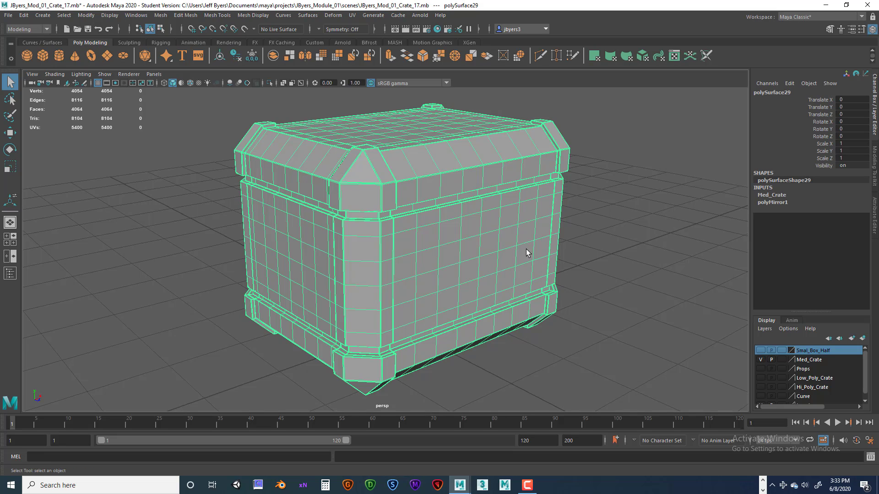
- Duplicate the crate into a new display layer named Sm_Box_Med_Poly and hide that layer
{"action": "key", "text": "ctrl+d"}
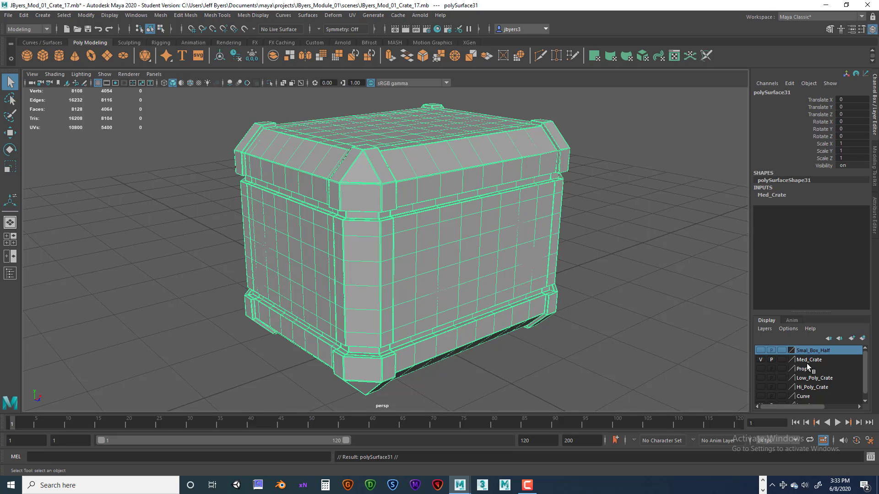
{"action": "left_click", "coordinate": [863, 338]}
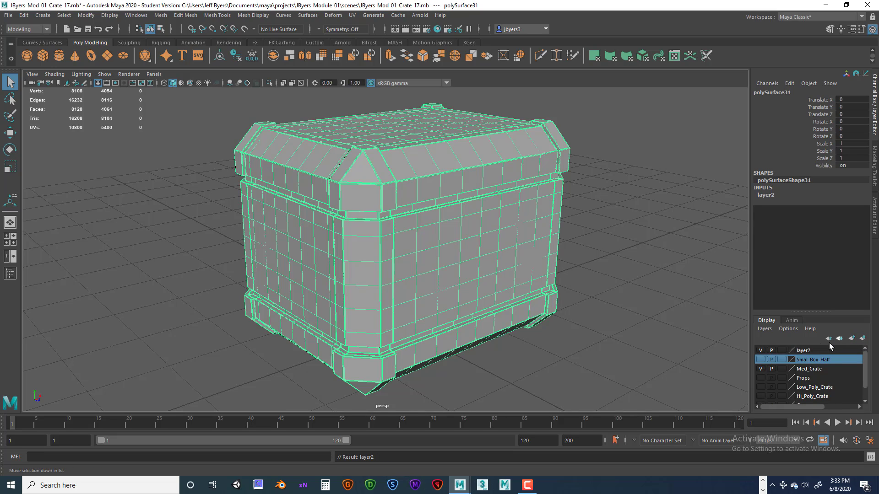
{"action": "double_click", "coordinate": [808, 350]}
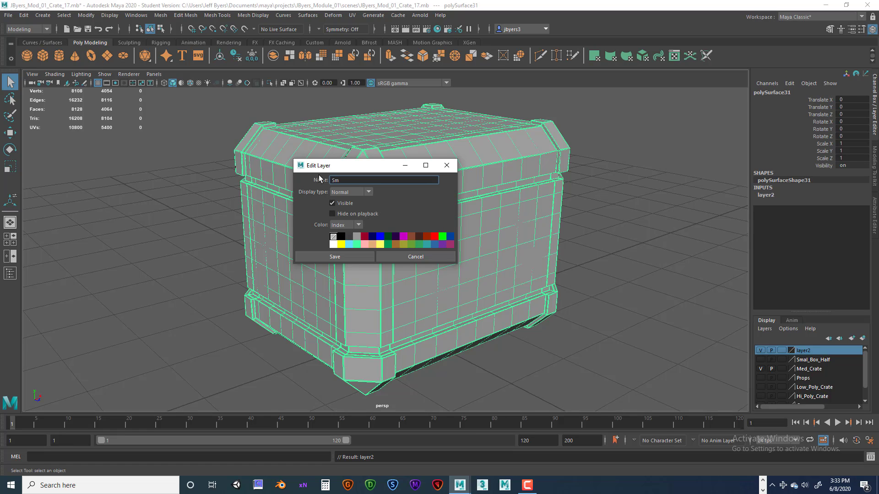
{"action": "type", "text": "ed_Poly"}
{"action": "left_click", "coordinate": [341, 181]}
{"action": "type", "text": "Box_"}
{"action": "left_click", "coordinate": [320, 257]}
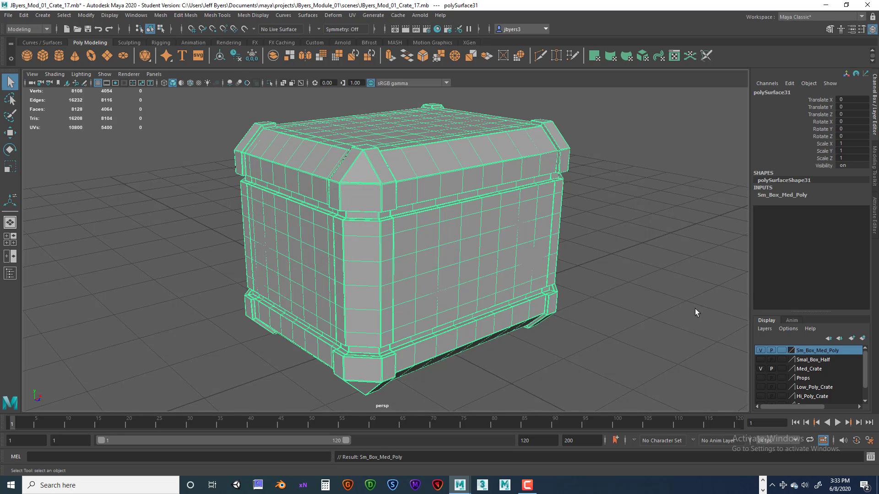
{"action": "left_click", "coordinate": [761, 350]}
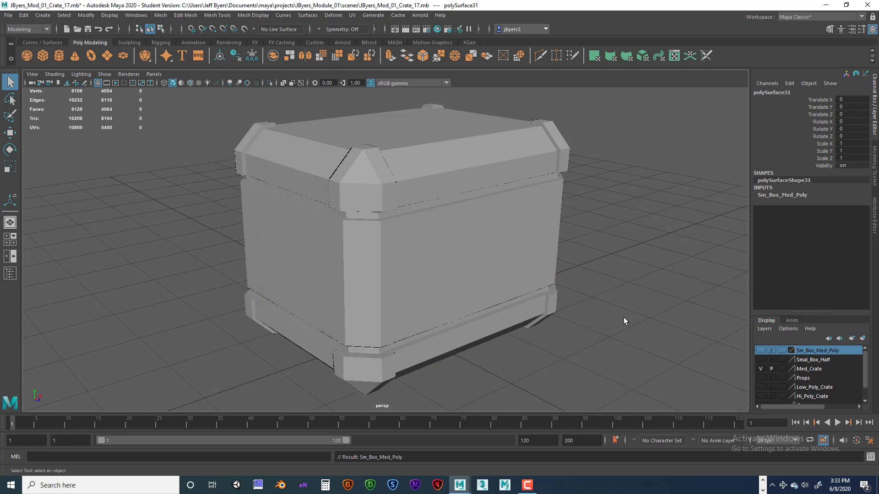
- Smooth the original crate with 2 exponential division levels using OpenSubdiv Catmull-Clark, and delete its construction history
{"action": "left_click", "coordinate": [501, 275]}
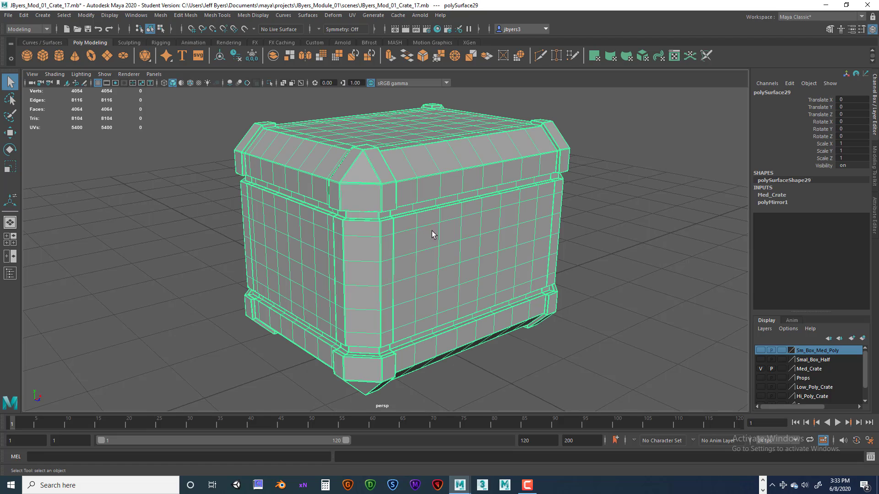
{"action": "left_click_drag", "start_coordinate": [437, 245], "coordinate": [433, 207], "text": "alt"}
{"action": "key", "text": "space"}
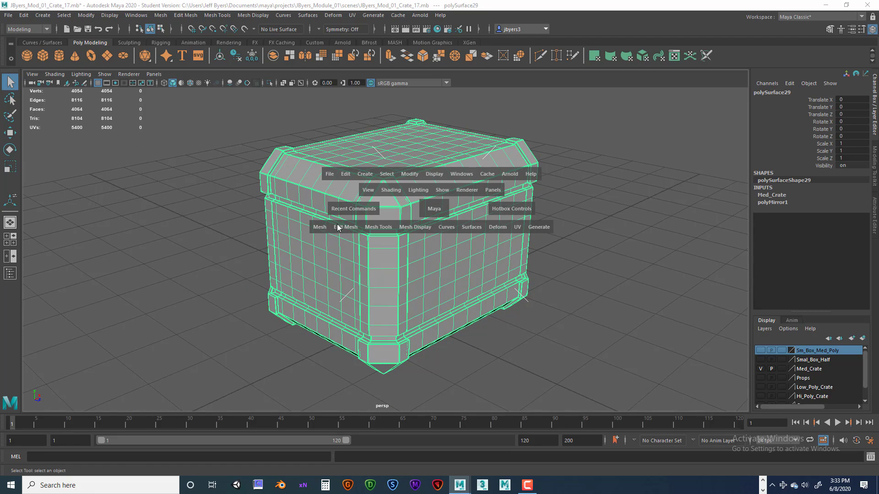
{"action": "left_click", "coordinate": [321, 229]}
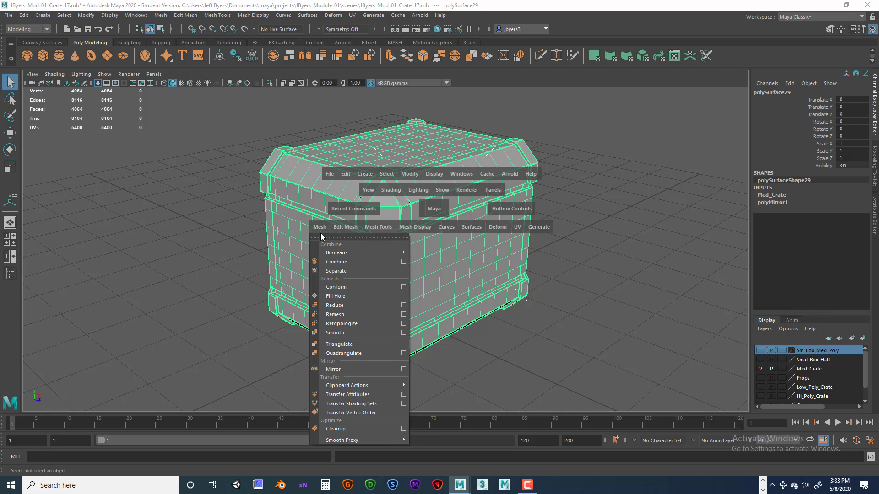
{"action": "left_click", "coordinate": [403, 333]}
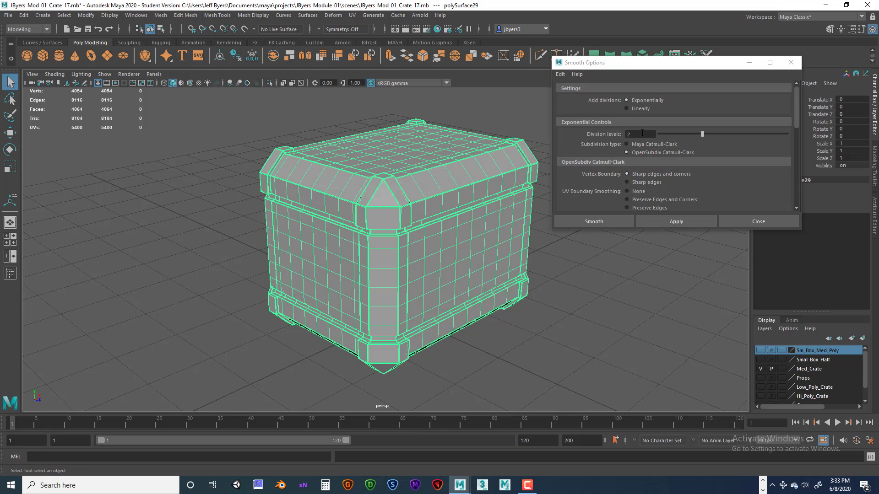
{"action": "left_click", "coordinate": [604, 221]}
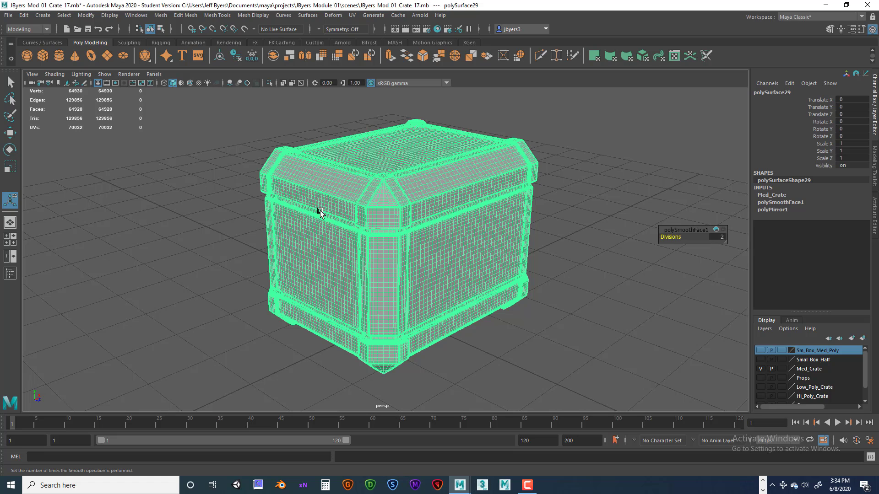
{"action": "left_click", "coordinate": [235, 56]}
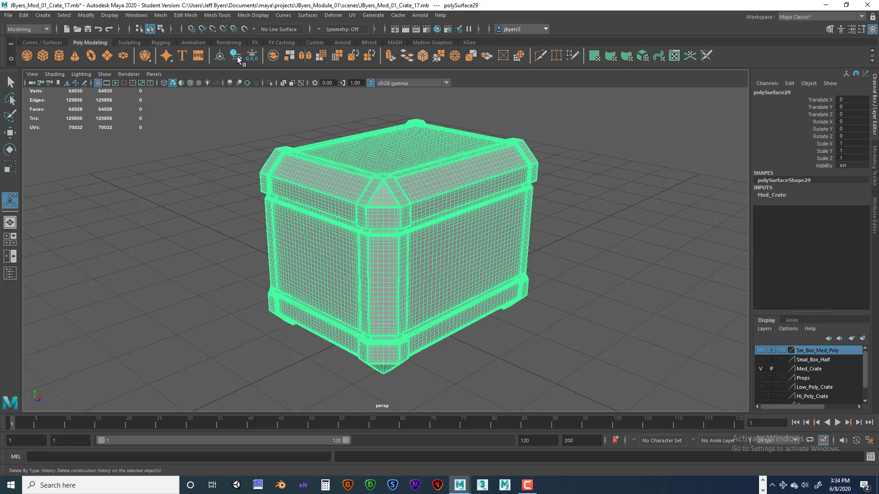
{"action": "left_click_drag", "start_coordinate": [443, 296], "coordinate": [440, 294], "text": "alt"}
{"action": "left_click", "coordinate": [617, 324]}
- Put the smoothed crate into a new display layer named SM_Box_HiPoly
{"action": "left_click", "coordinate": [436, 252]}
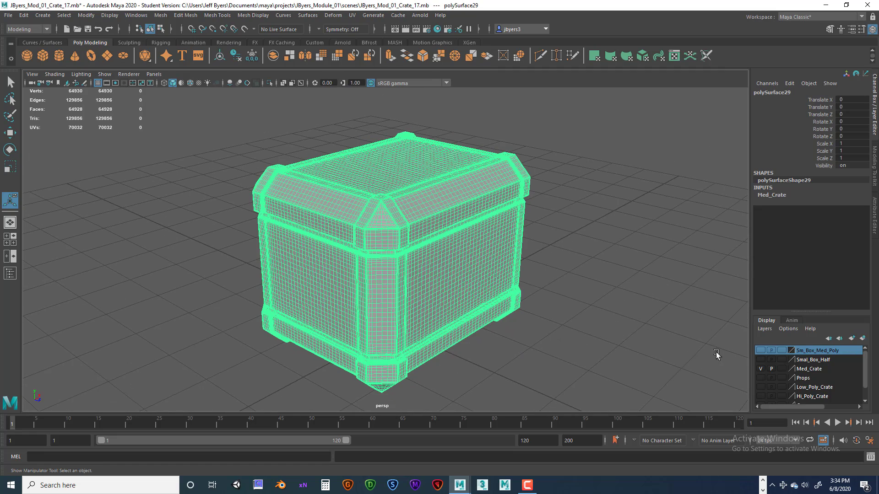
{"action": "left_click", "coordinate": [863, 339]}
{"action": "double_click", "coordinate": [805, 351]}
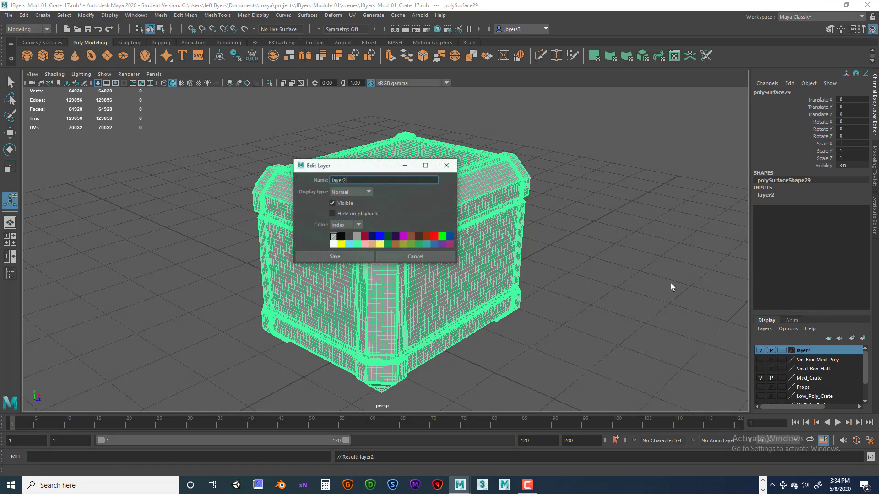
{"action": "left_click_drag", "start_coordinate": [369, 177], "coordinate": [313, 184]}
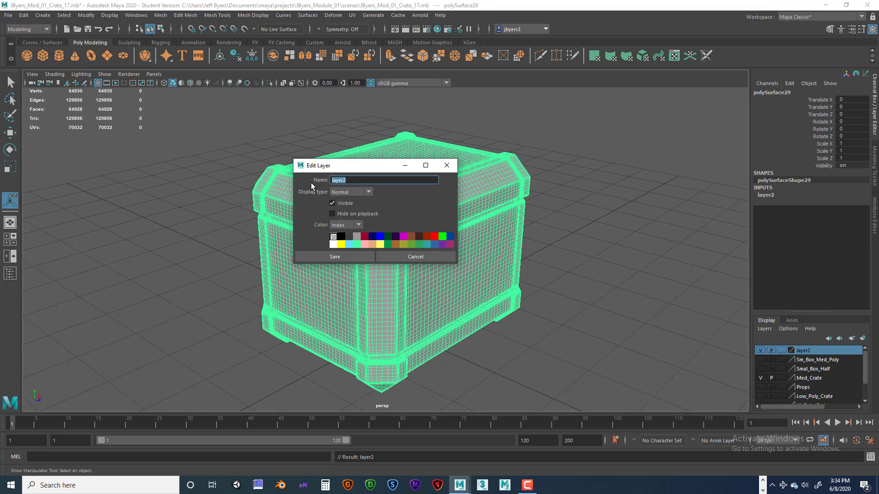
{"action": "type", "text": "SM_Box_HiPoly"}
{"action": "left_click", "coordinate": [341, 257]}
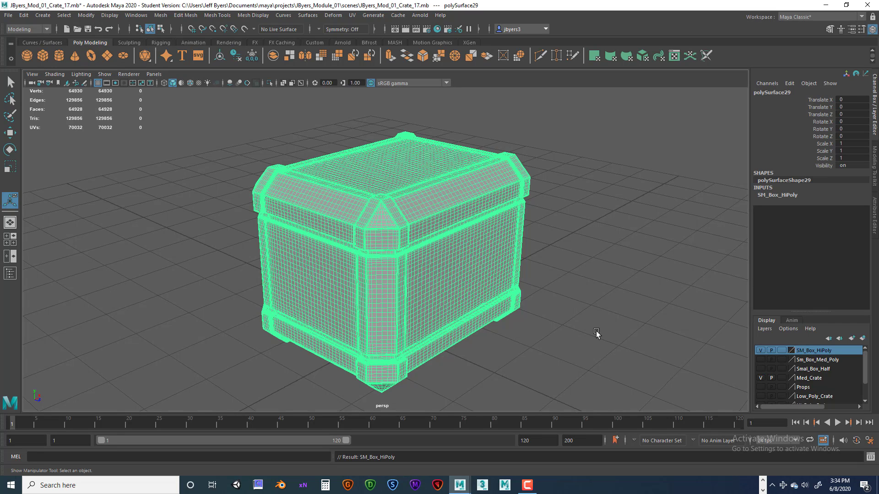
- Switch visibility from the SM_Box_HiPoly layer to Sm_Box_Med_Poly and turn on wireframe on shaded with nothing selected
{"action": "left_click", "coordinate": [760, 351]}
{"action": "left_click", "coordinate": [760, 360]}
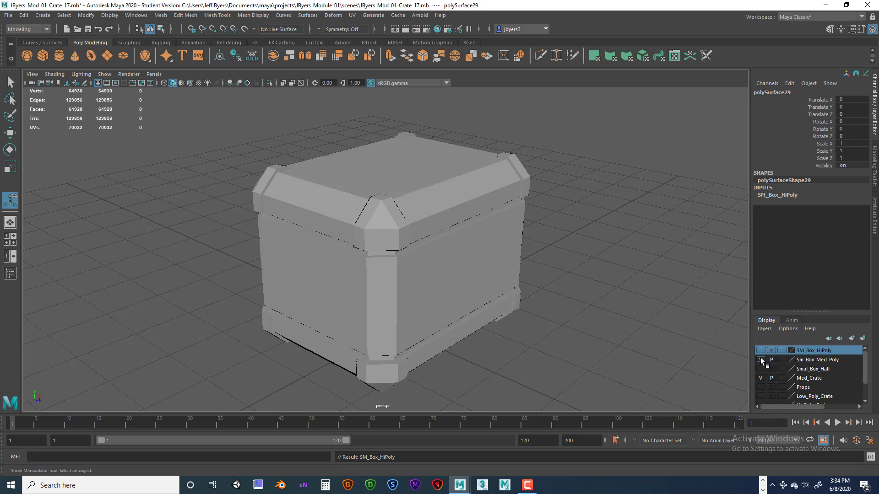
{"action": "left_click", "coordinate": [509, 270]}
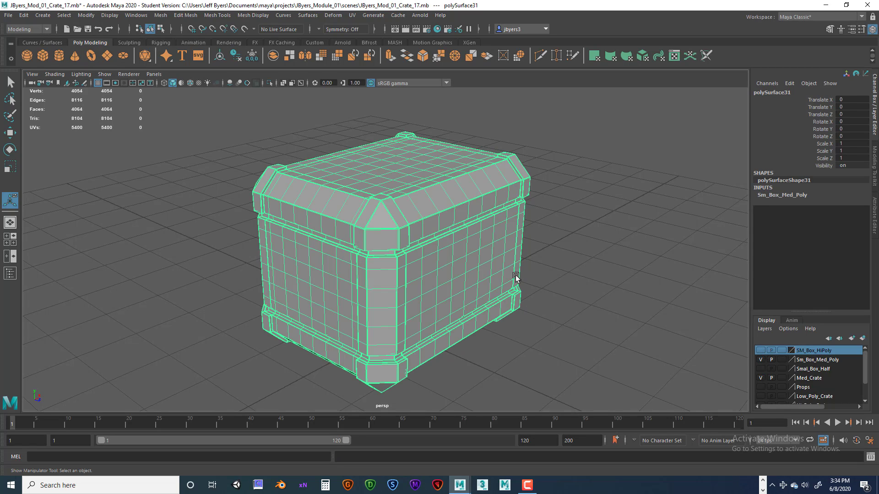
{"action": "left_click", "coordinate": [190, 84]}
{"action": "left_click", "coordinate": [559, 246]}
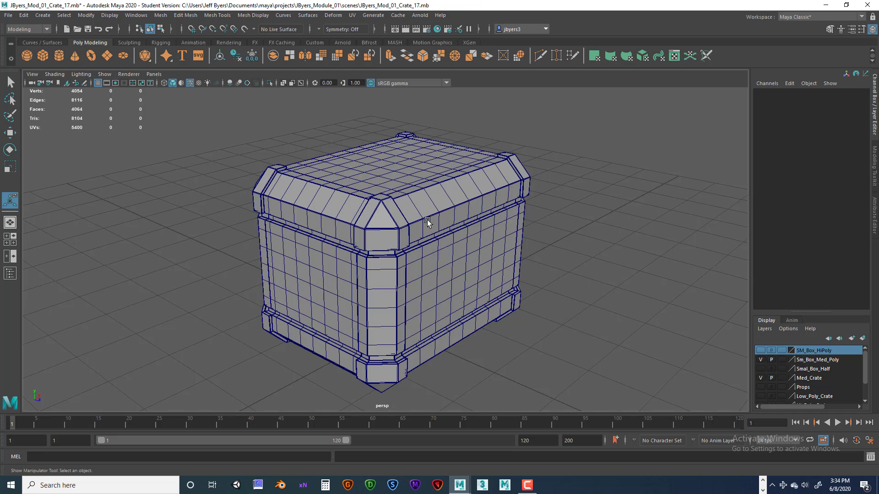
- Compare the crate versions by switching visibility between SM_Box_HiPoly and Sm_Box_Med_Poly, and select the high-poly crate to check its polygon counts
{"action": "mouse_move", "coordinate": [527, 274]}
{"action": "left_mouse_down", "text": "alt"}
{"action": "mouse_move", "coordinate": [520, 262]}
{"action": "mouse_move", "coordinate": [522, 270]}
{"action": "left_mouse_up", "text": "alt"}
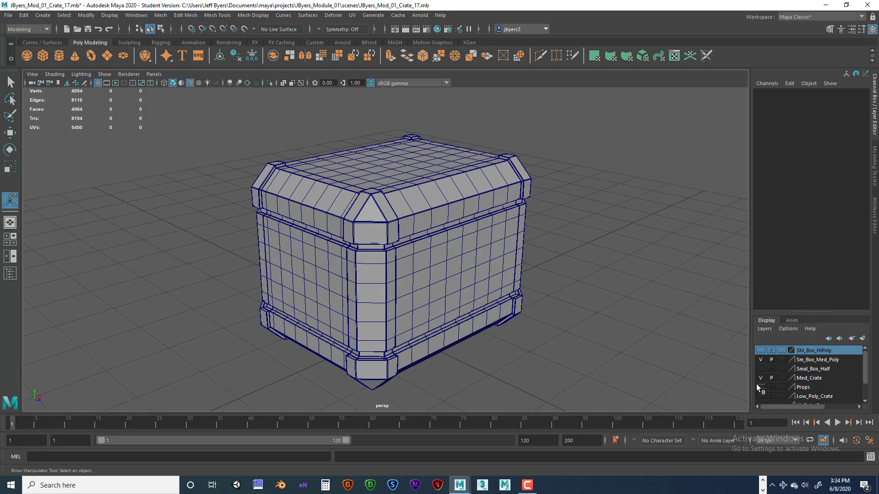
{"action": "left_click", "coordinate": [760, 360]}
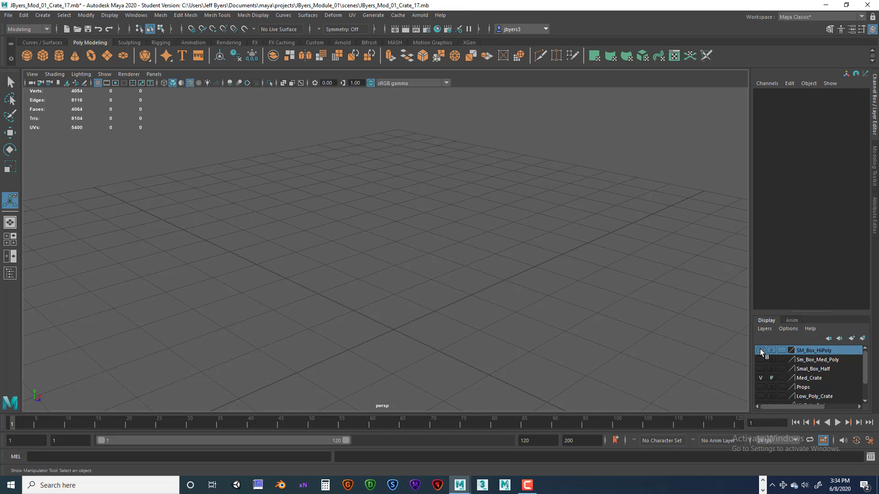
{"action": "left_click", "coordinate": [760, 351]}
{"action": "left_click", "coordinate": [760, 351]}
{"action": "left_click", "coordinate": [761, 359]}
{"action": "left_click", "coordinate": [760, 350]}
{"action": "left_click", "coordinate": [760, 360]}
{"action": "left_click", "coordinate": [463, 266]}
{"action": "left_click_drag", "start_coordinate": [481, 282], "coordinate": [470, 254], "text": "alt"}
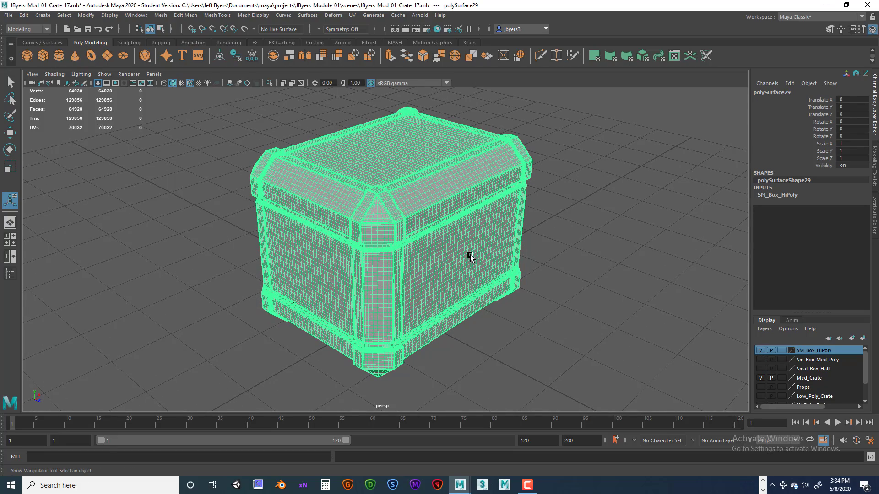
- Hide the SM_Box_HiPoly layer, show Sm_Box_Med_Poly again, and examine the medium-poly crate's wireframe from several angles
{"action": "left_click", "coordinate": [759, 350]}
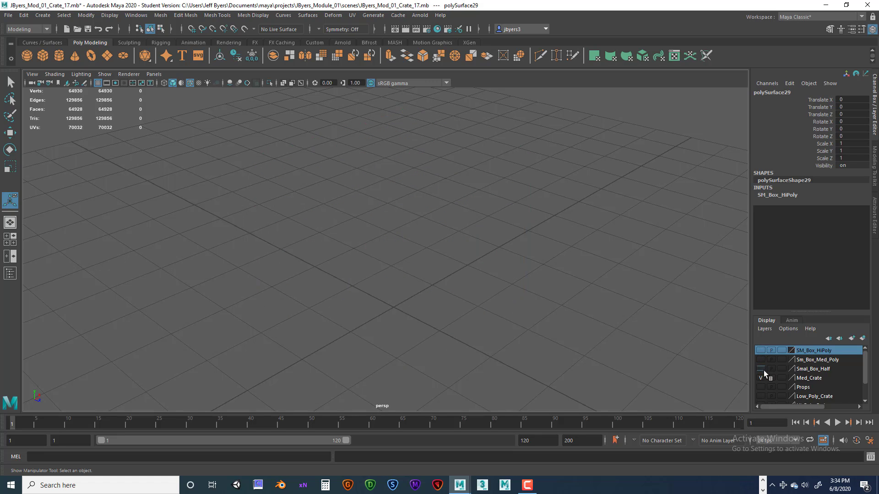
{"action": "left_click", "coordinate": [761, 360]}
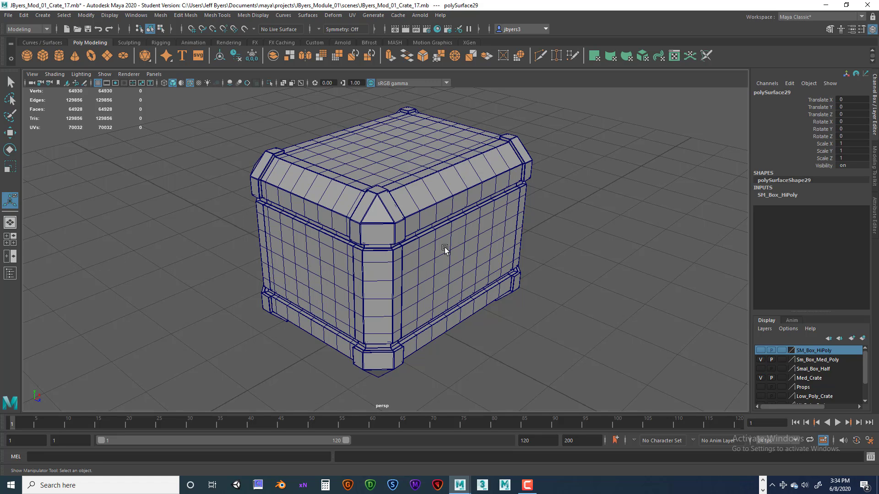
{"action": "scroll", "coordinate": [444, 249], "scroll_direction": "up", "scroll_amount": 5}
{"action": "left_click_drag", "start_coordinate": [443, 237], "coordinate": [443, 283], "text": "alt"}
{"action": "middle_click_drag", "start_coordinate": [443, 283], "coordinate": [459, 238], "text": "alt"}
{"action": "right_click_drag", "start_coordinate": [459, 238], "coordinate": [408, 255], "text": "alt"}
{"action": "left_click_drag", "start_coordinate": [408, 255], "coordinate": [433, 251], "text": "alt"}
{"action": "middle_click_drag", "start_coordinate": [434, 251], "coordinate": [430, 249], "text": "alt"}
{"action": "right_click_drag", "start_coordinate": [430, 249], "coordinate": [411, 251], "text": "alt"}
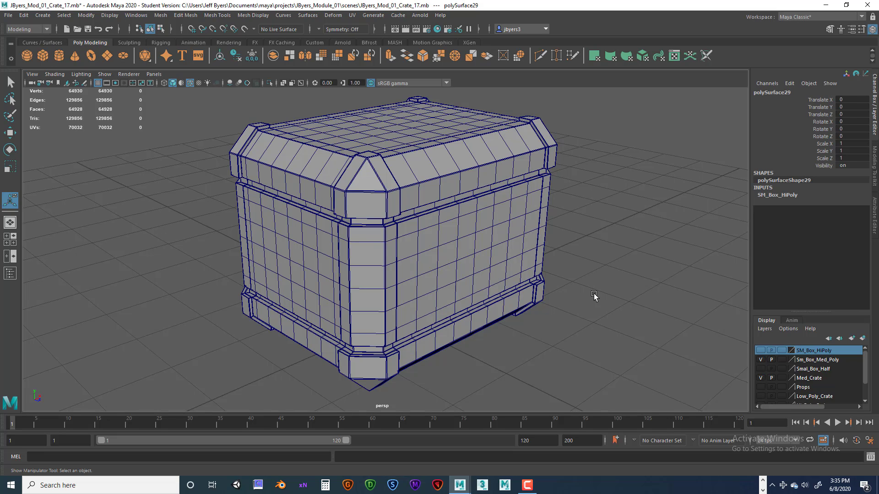
{"action": "left_click_drag", "start_coordinate": [593, 293], "coordinate": [601, 303], "text": "alt"}
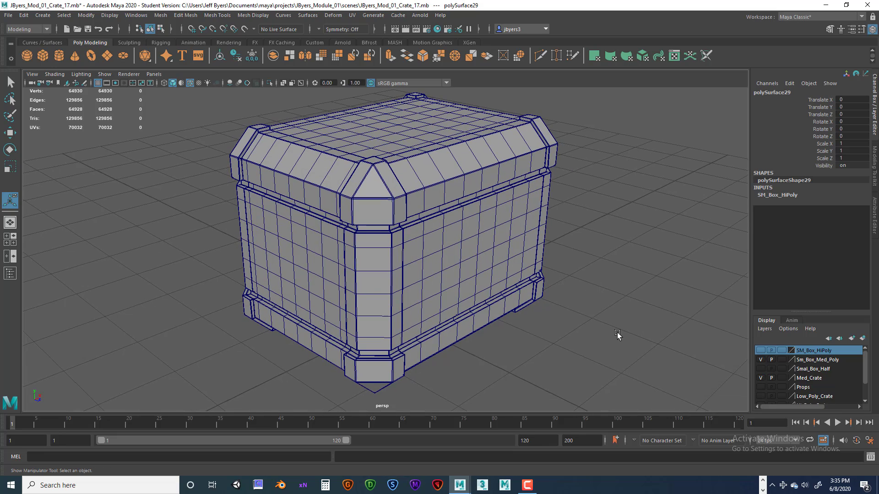